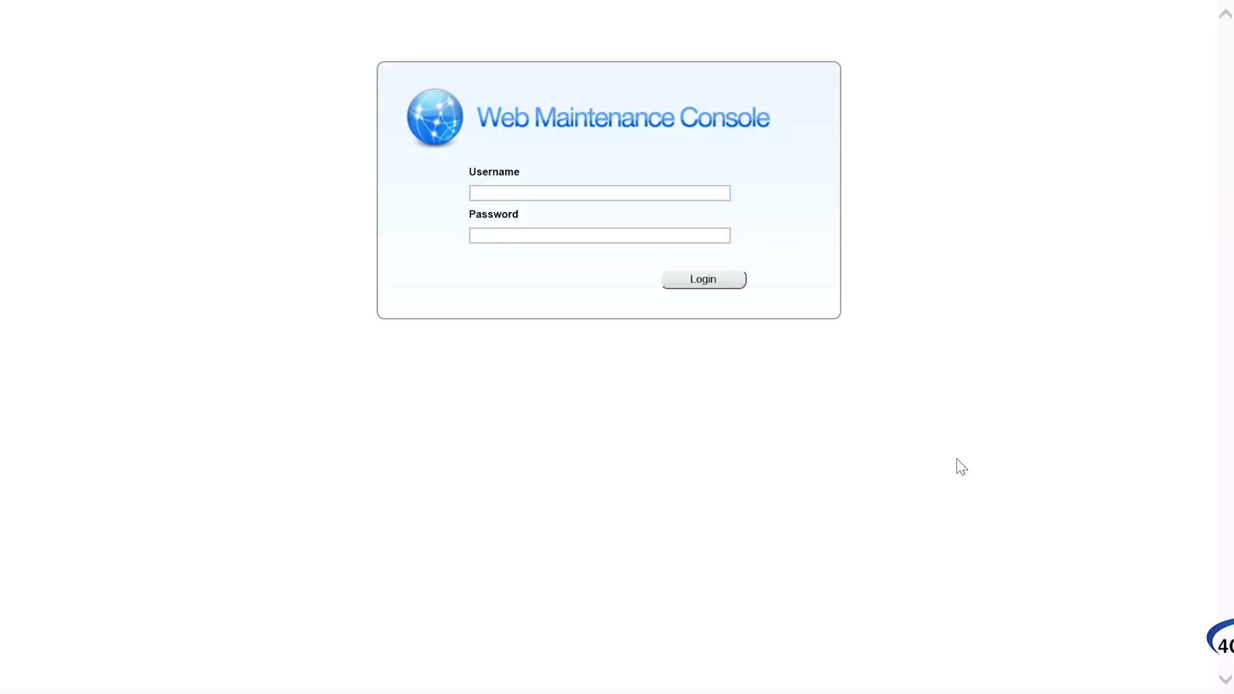
# Step: Log in with username INSTALLER and the installer password
pyautogui.click(613, 191)
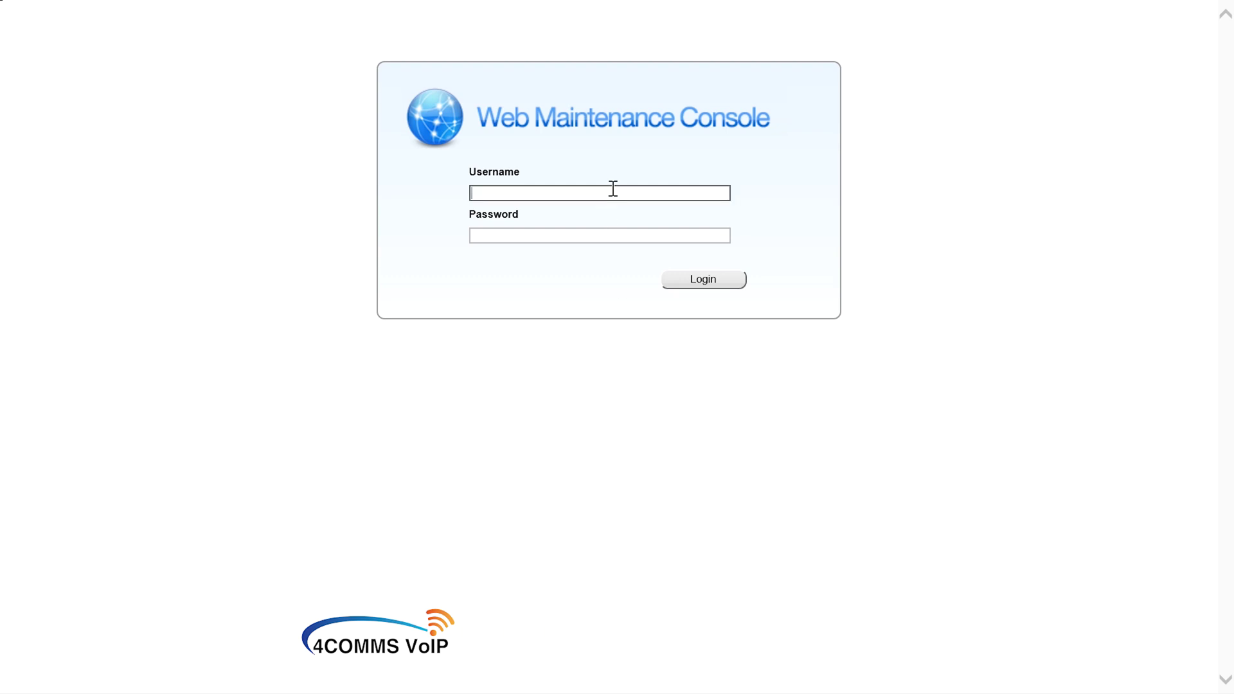
pyautogui.press('capslock')
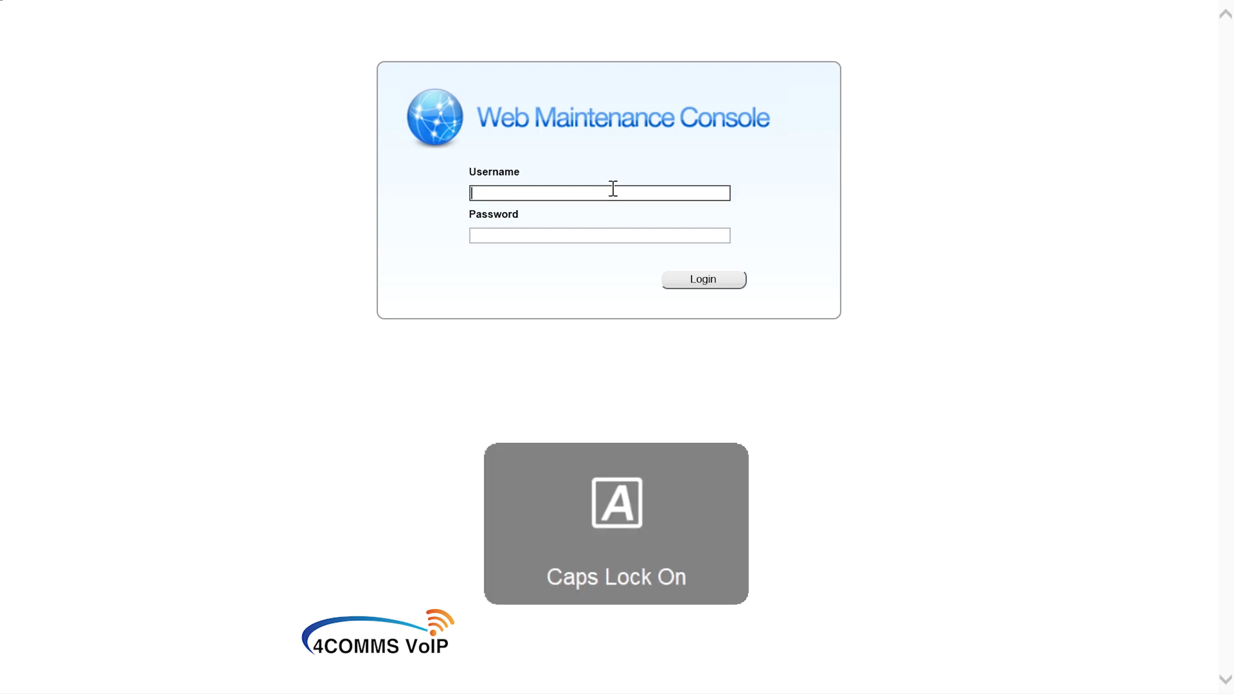
pyautogui.write('INSTALLER')
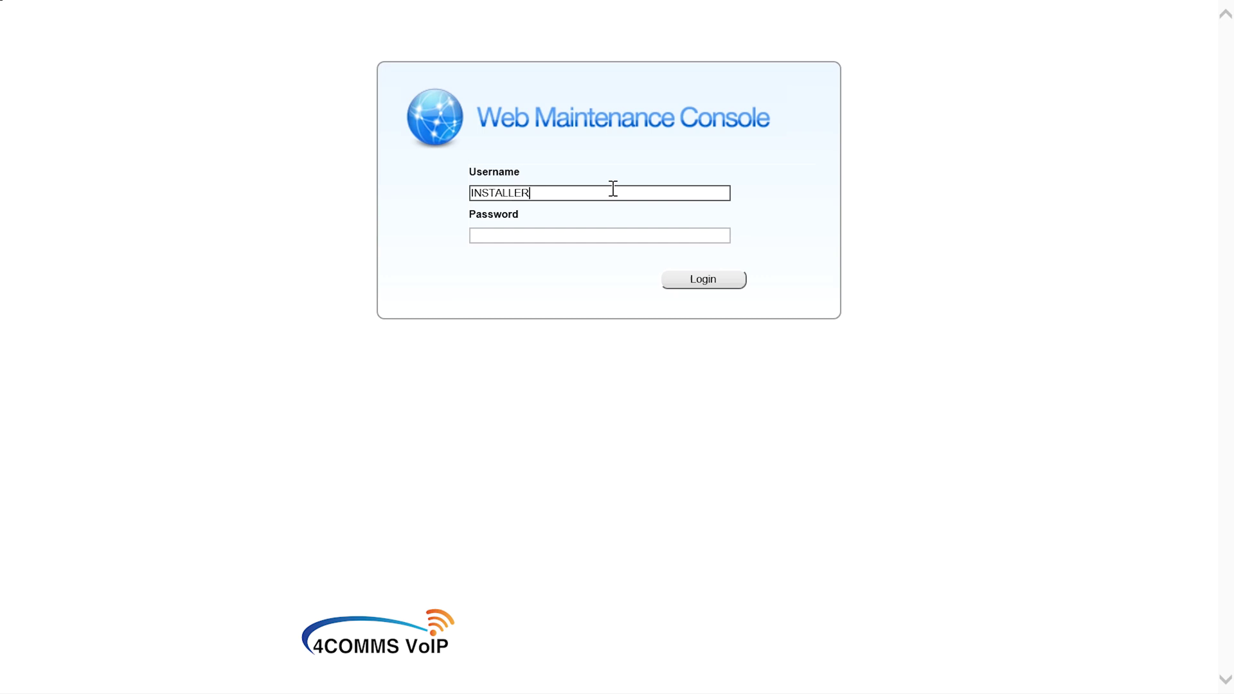
pyautogui.press('Tab')
pyautogui.write('•••')
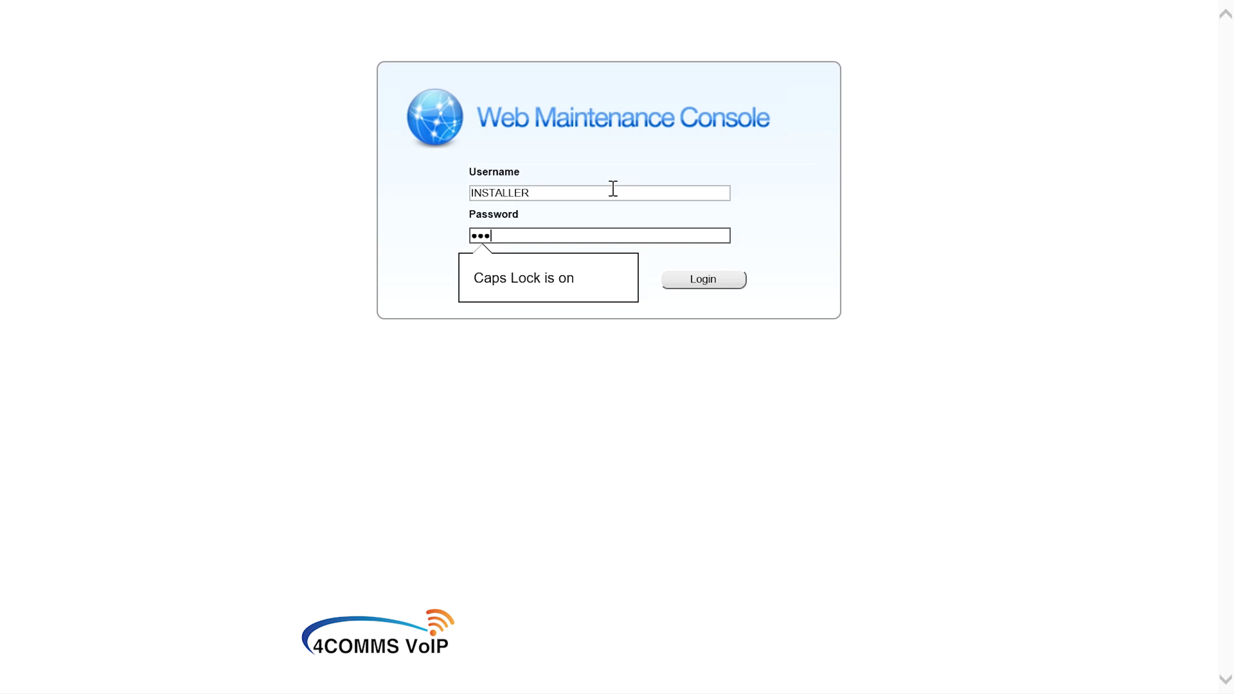
pyautogui.press('capslock')
pyautogui.write('•••••••••')
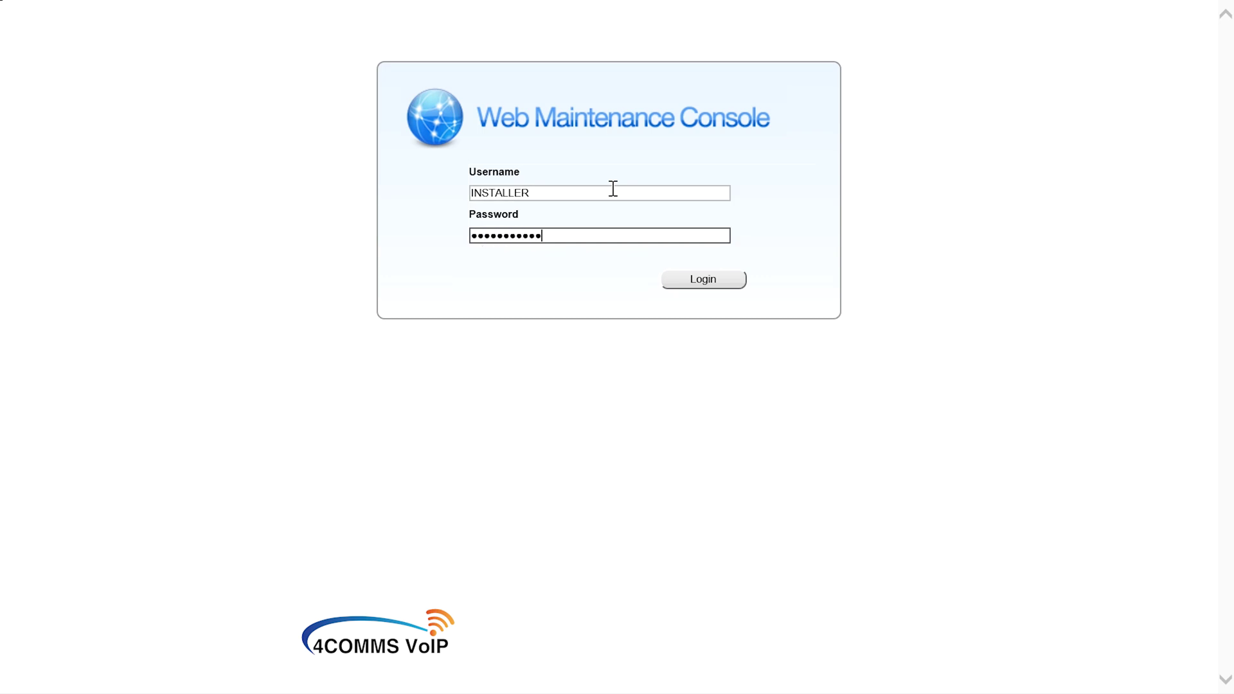
pyautogui.press('Return')
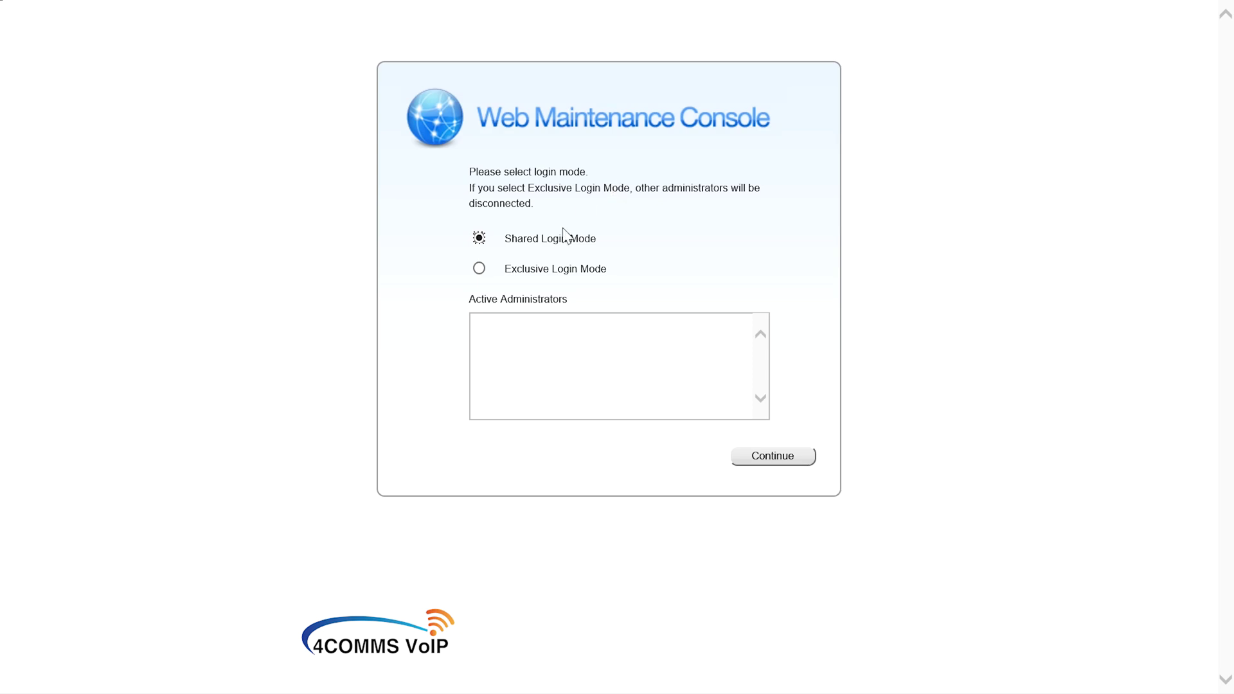
# Step: Continue into the console in Exclusive Login Mode
pyautogui.click(480, 269)
pyautogui.click(762, 461)
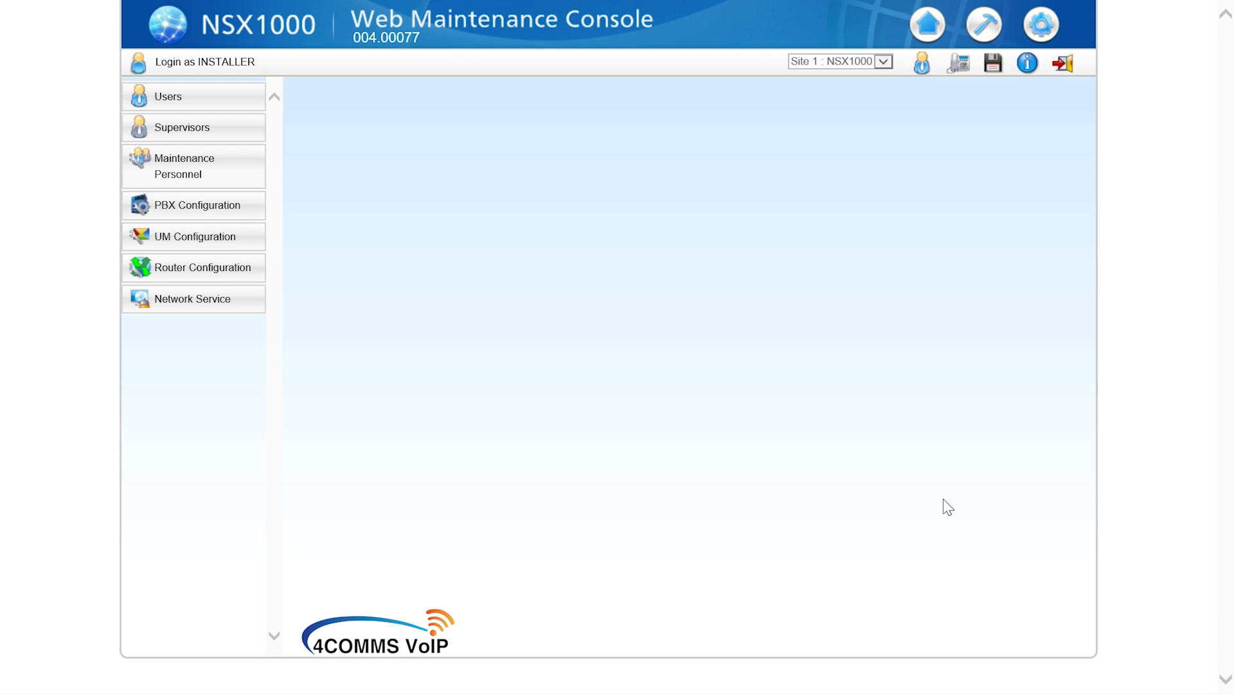
# Step: Open PBX Configuration > 1.Configuration > 1.Slot to list the virtual cards
pyautogui.click(243, 208)
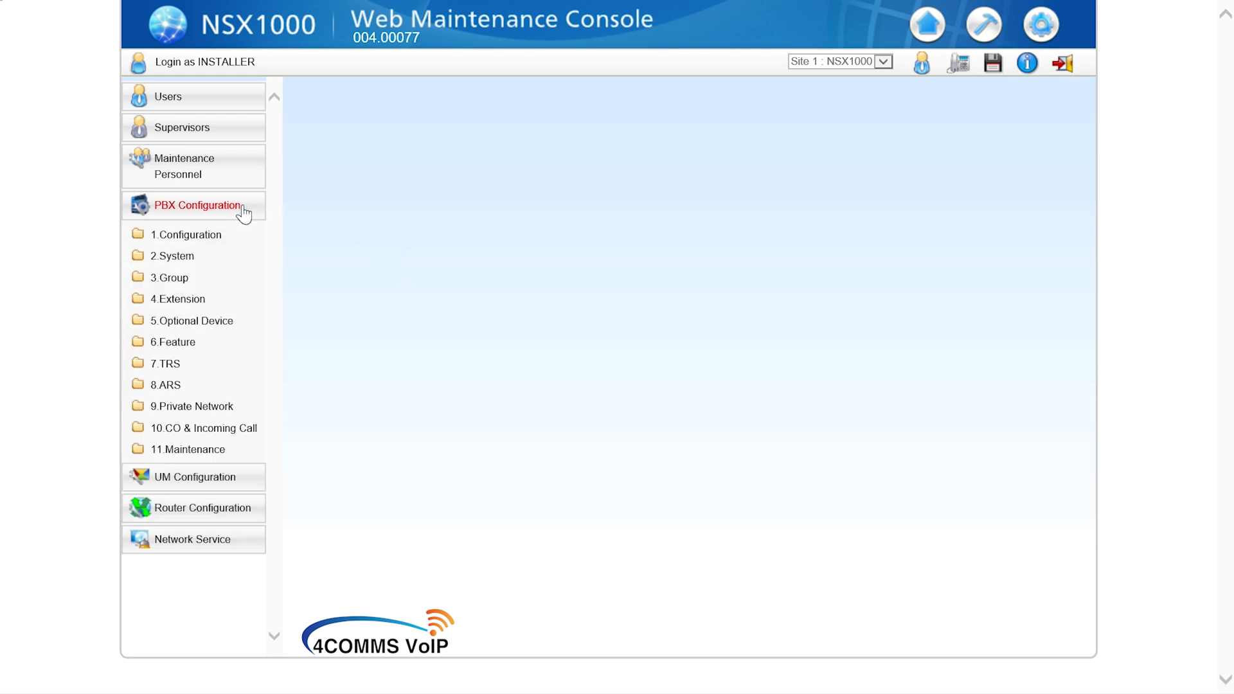
pyautogui.click(196, 238)
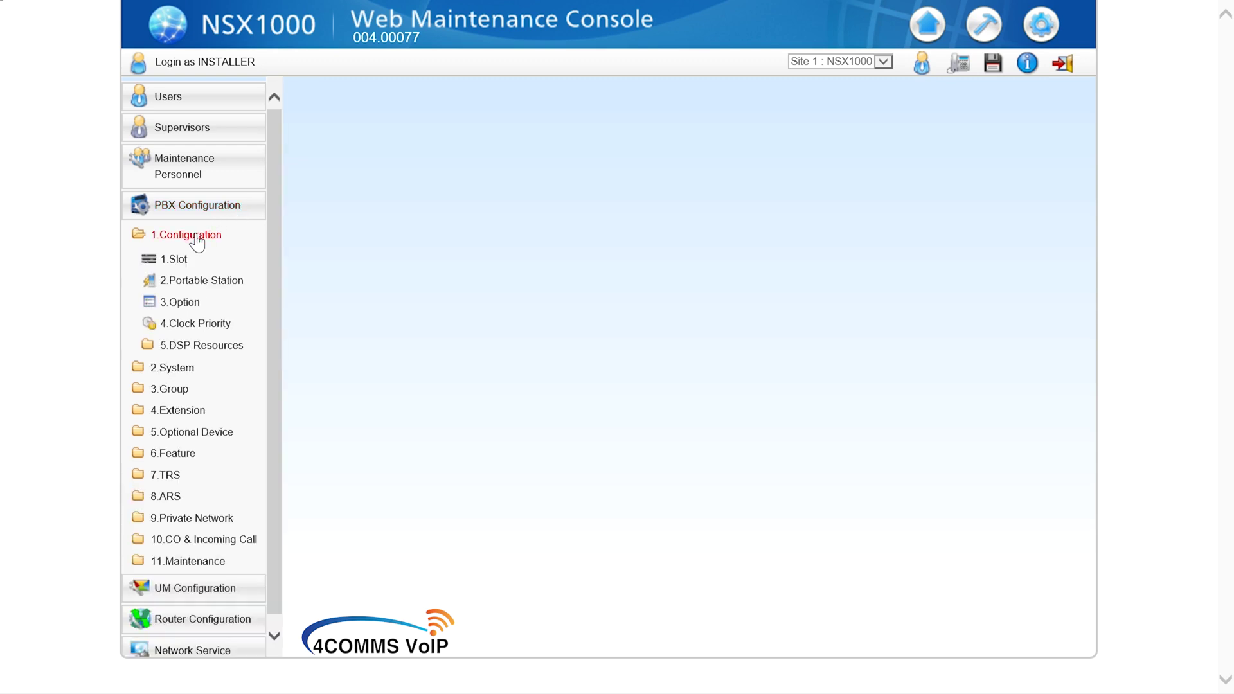
pyautogui.click(176, 262)
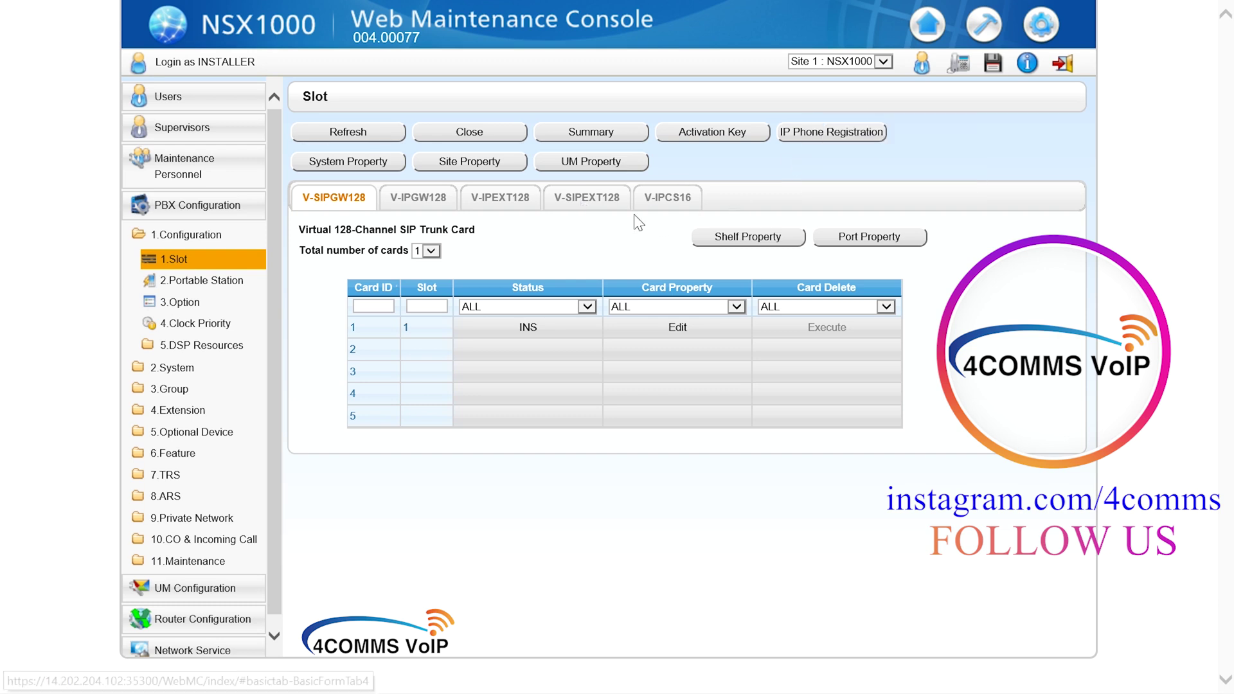
# Step: Open the Standard SIP Phone port properties of the V-SIPEXT128 virtual SIP extension card
pyautogui.click(580, 199)
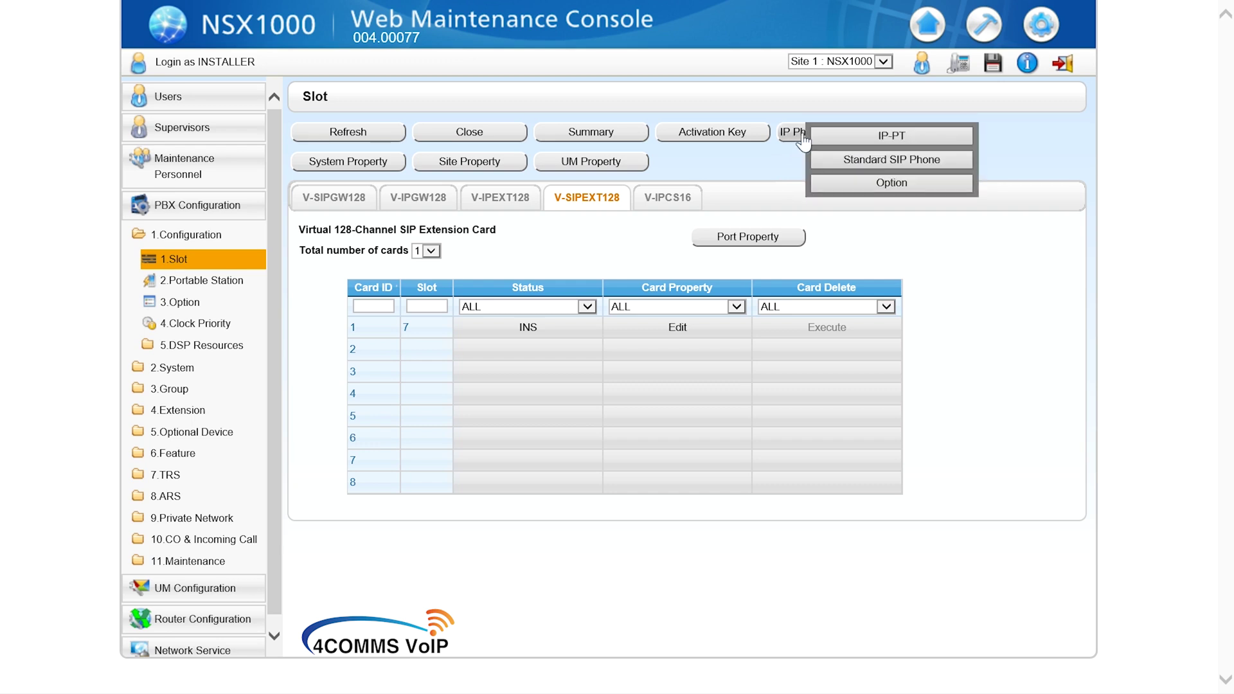
pyautogui.moveTo(808, 131)
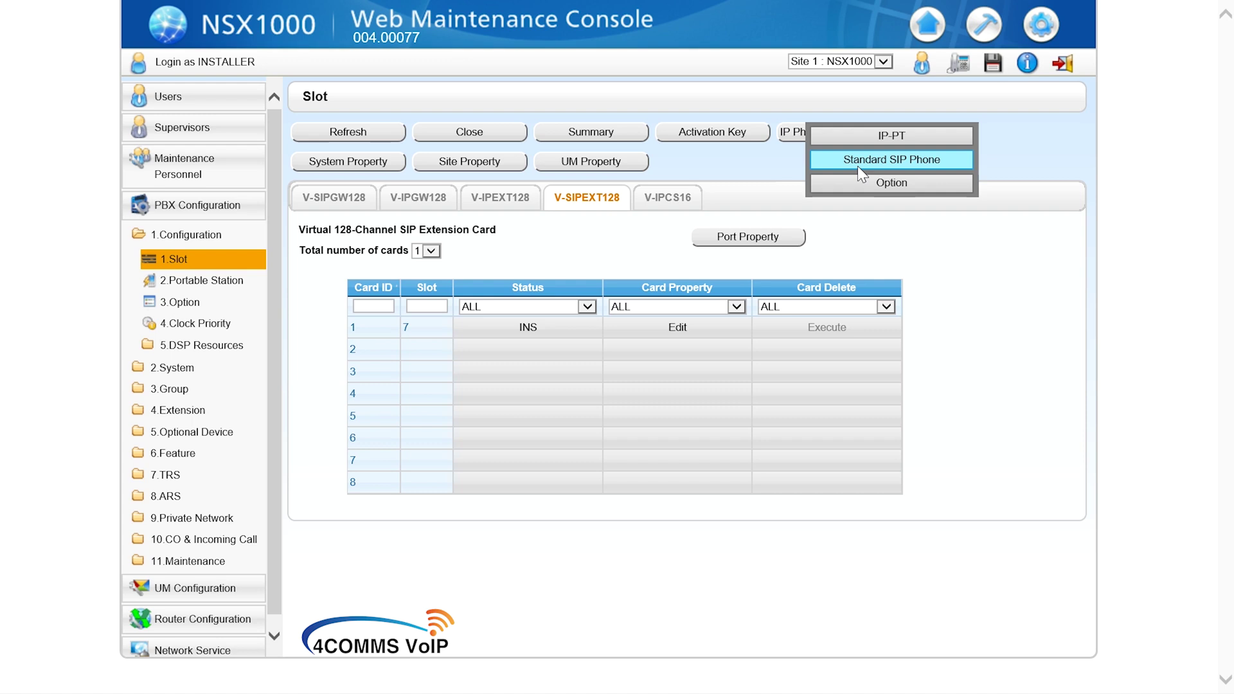
pyautogui.click(857, 166)
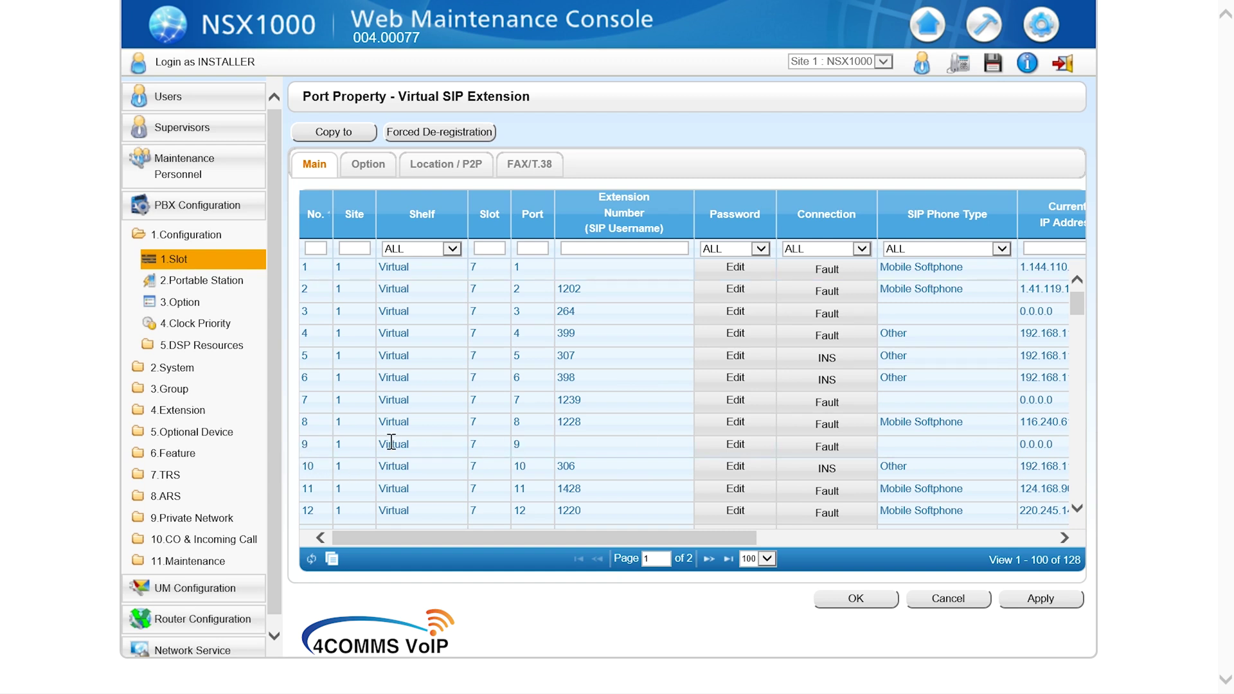
# Step: Scroll the Port Property table down to port 28 and open its INS/OUS command dialog
pyautogui.moveTo(392, 443); pyautogui.dragTo(564, 444)
pyautogui.click(653, 459)
pyautogui.scroll(-1, 639, 500)
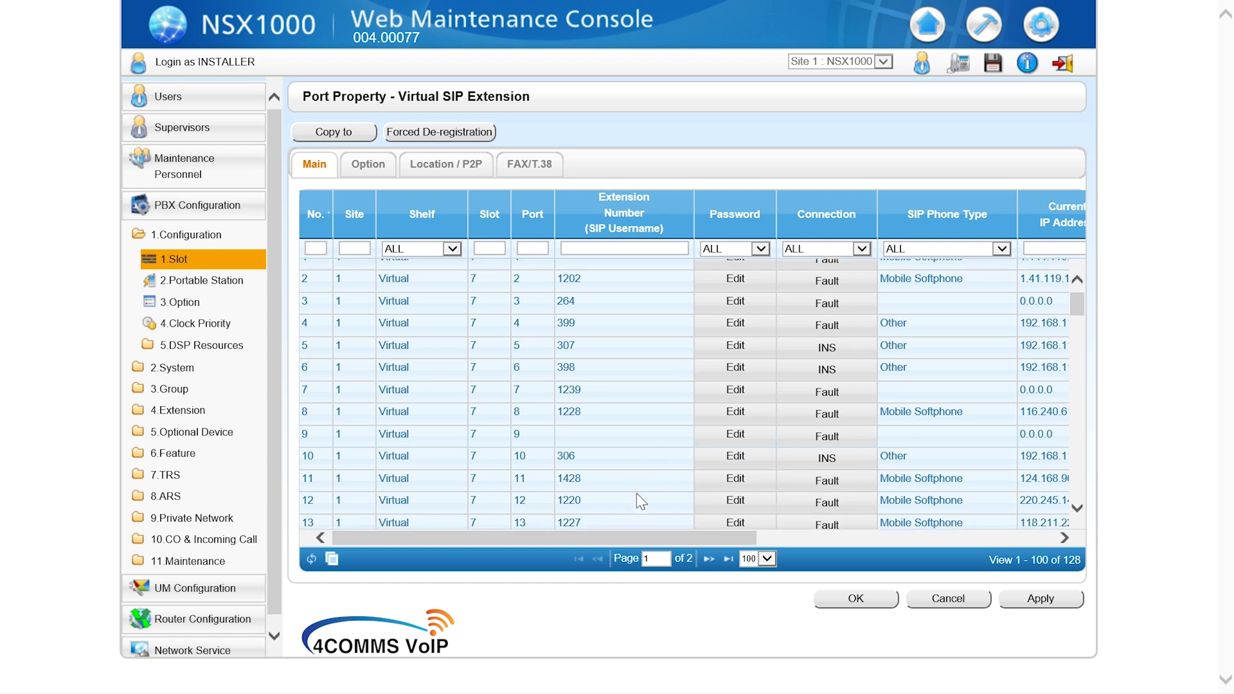
pyautogui.scroll(-4, 637, 495)
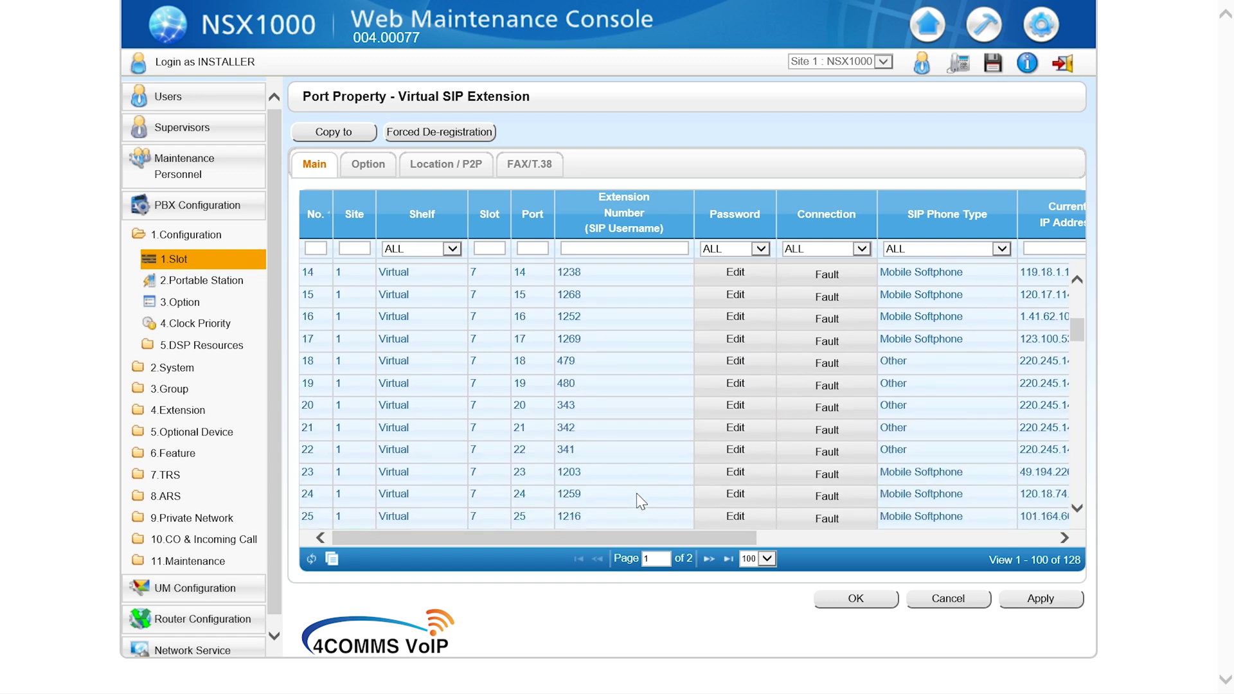
pyautogui.scroll(-1, 636, 501)
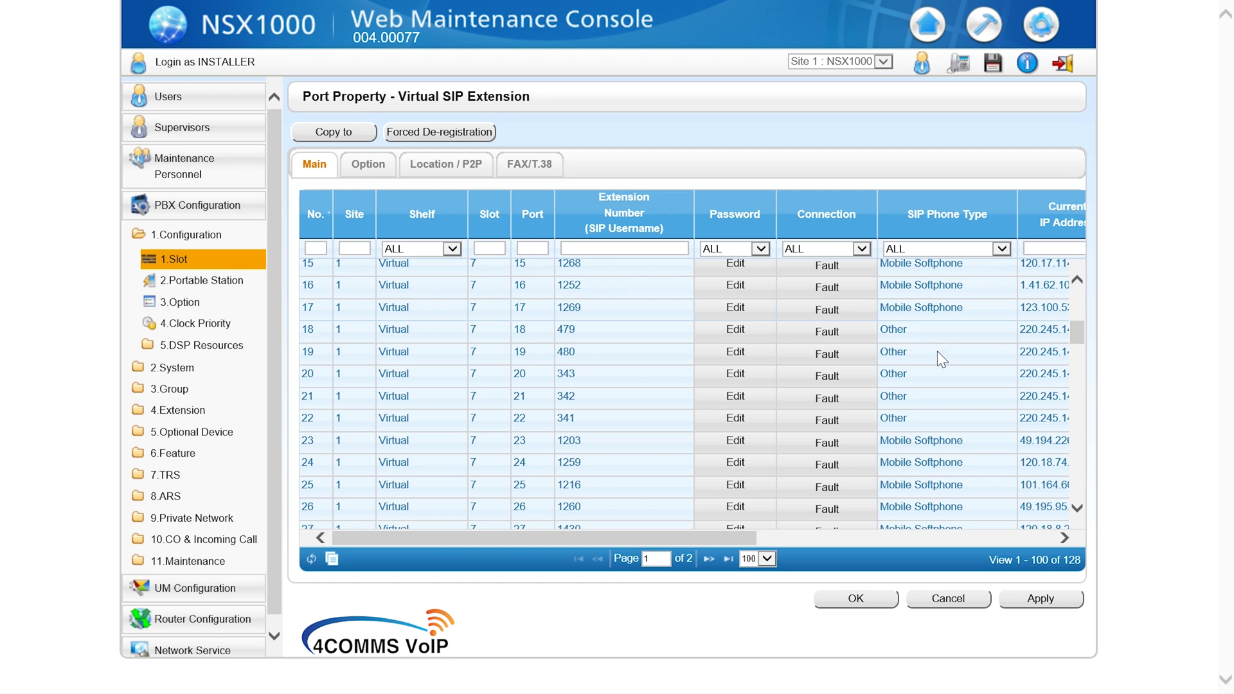
pyautogui.scroll(-2, 963, 386)
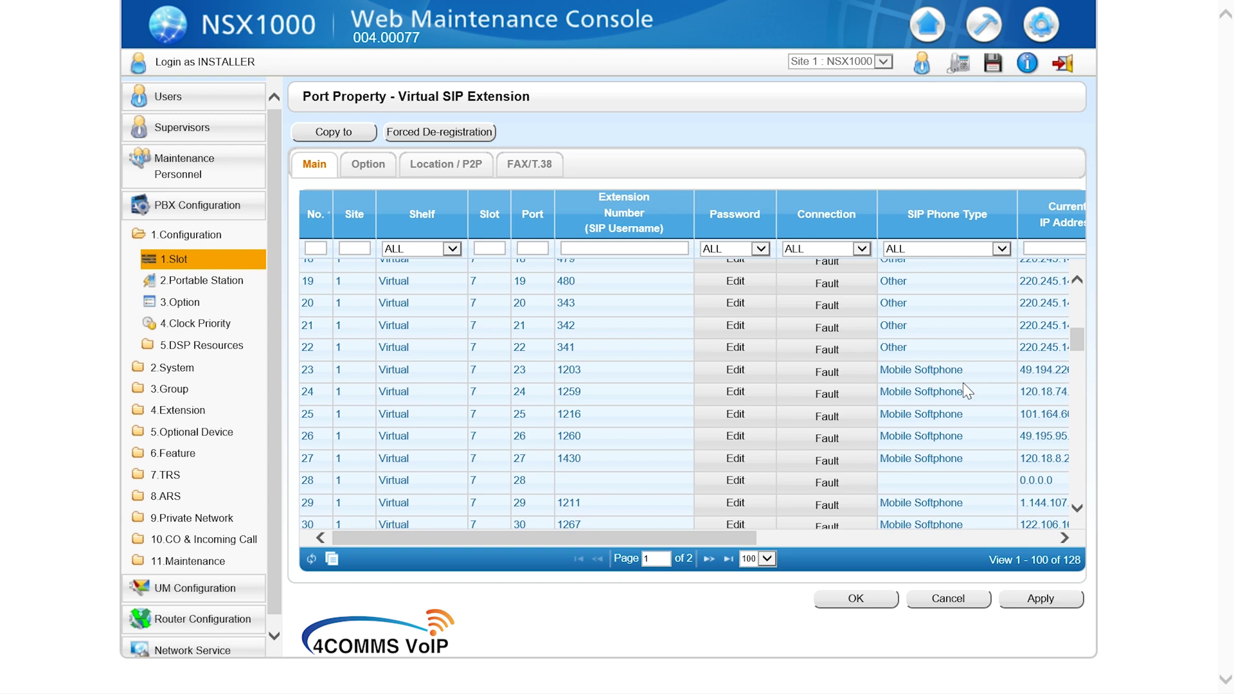
pyautogui.scroll(-1, 964, 384)
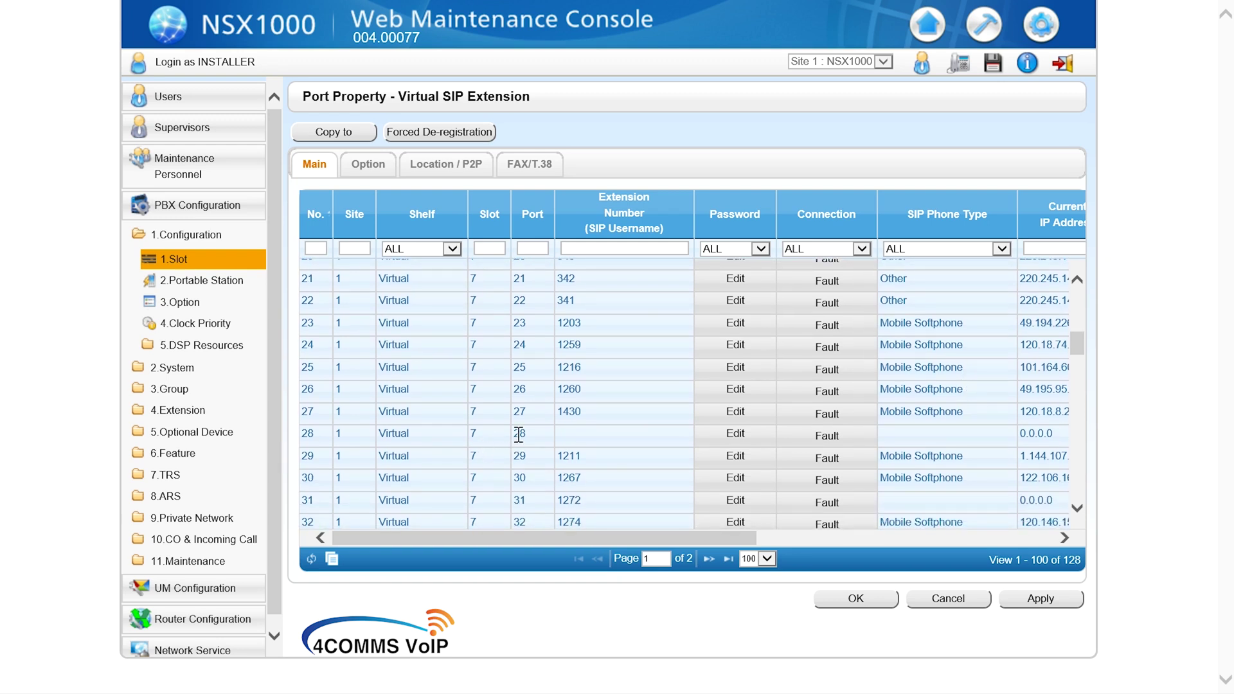
pyautogui.moveTo(1055, 437); pyautogui.dragTo(1035, 442)
pyautogui.click(981, 433)
# Step: Put port 28 out of service (OUS) and give it extension number 1200
pyautogui.click(845, 441)
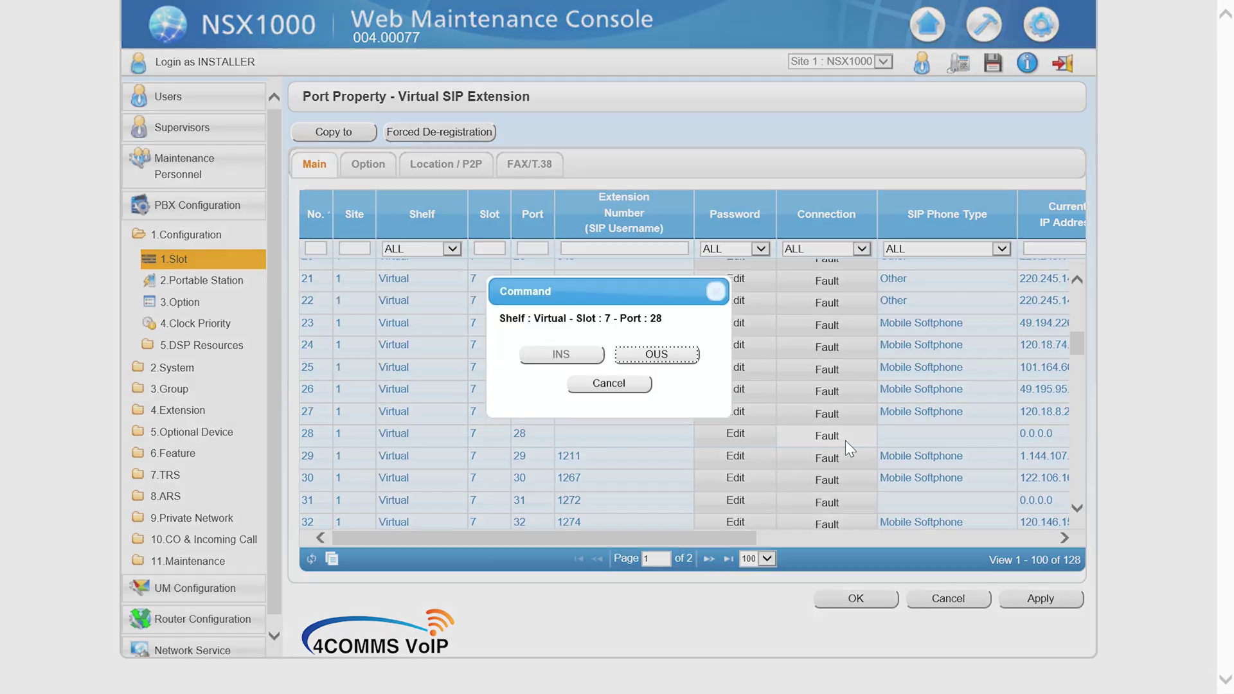
pyautogui.click(670, 365)
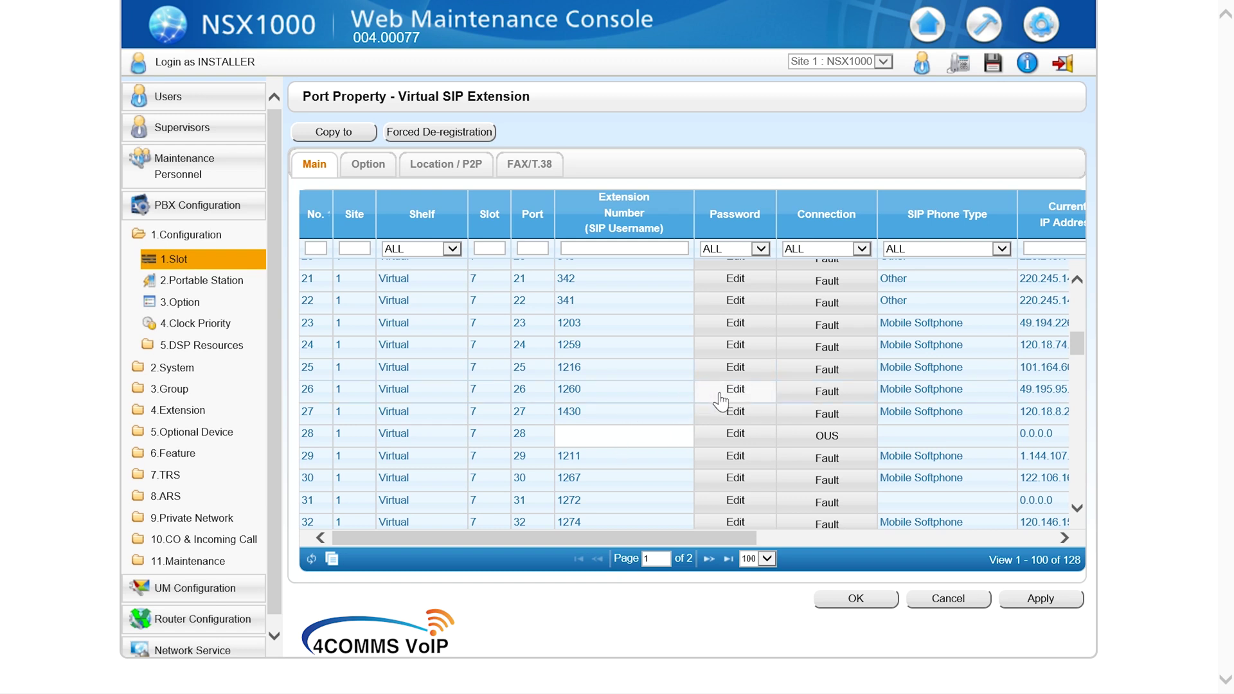
pyautogui.doubleClick(731, 369)
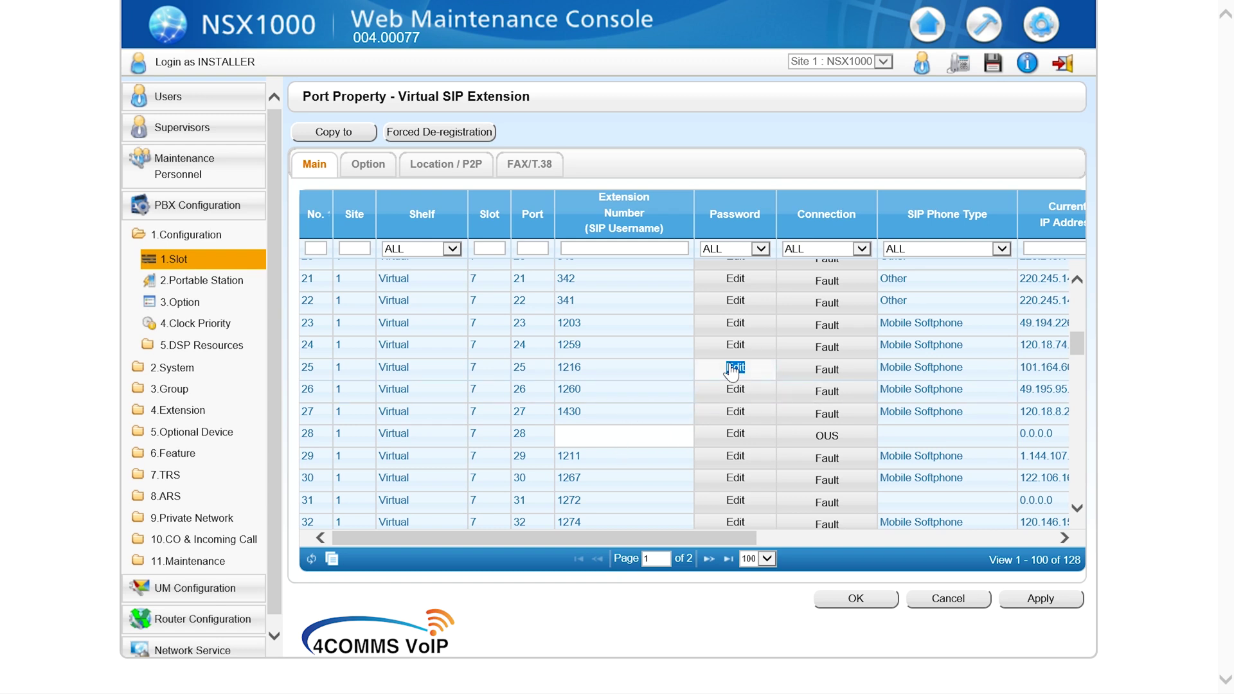
pyautogui.click(630, 374)
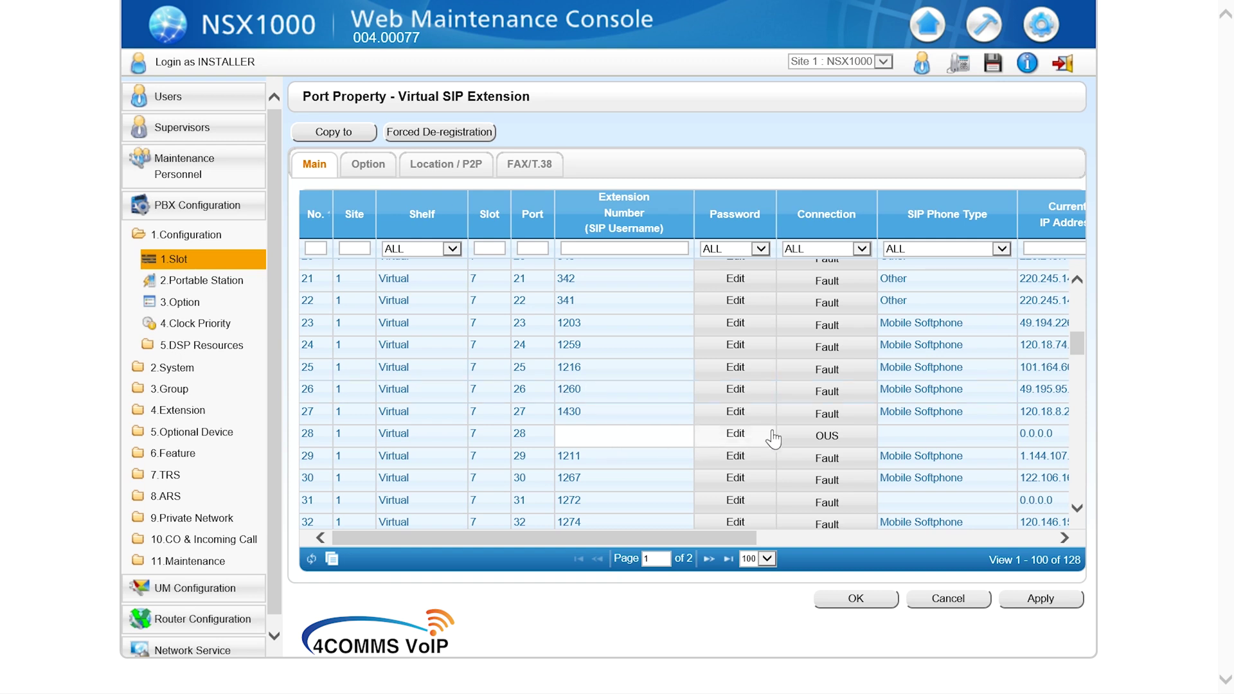
pyautogui.click(653, 437)
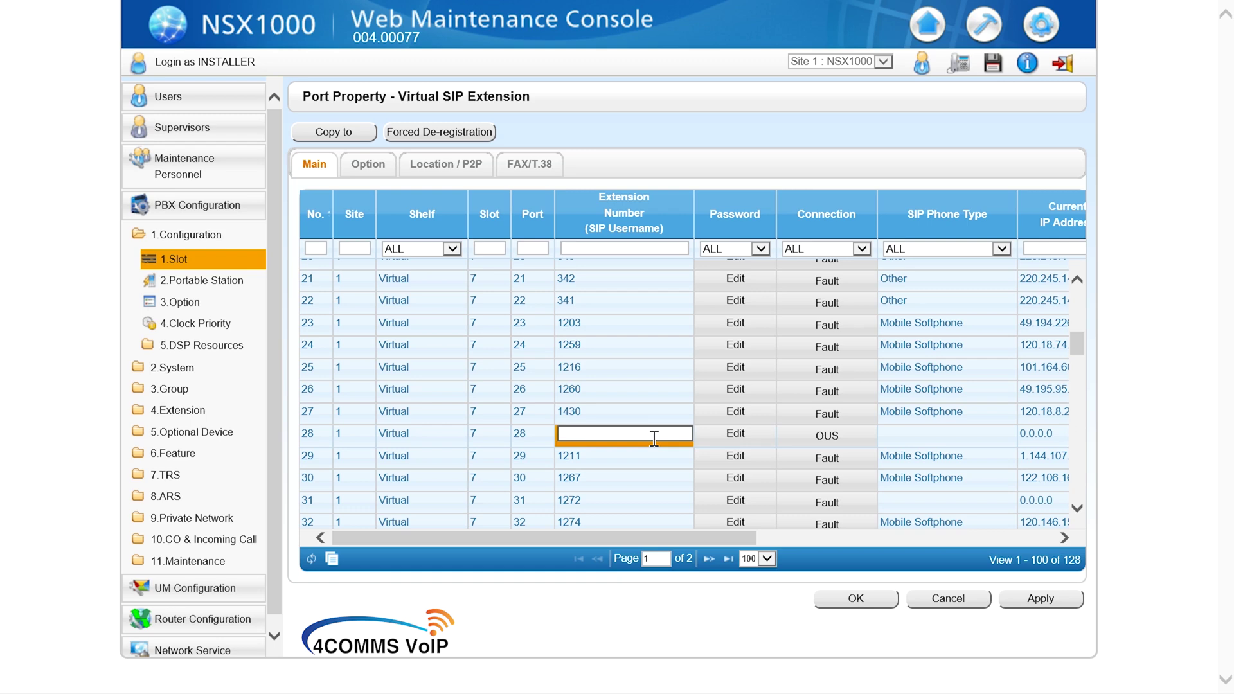
pyautogui.write('1200')
# Step: Enter and confirm a new SIP password for port 28
pyautogui.click(714, 436)
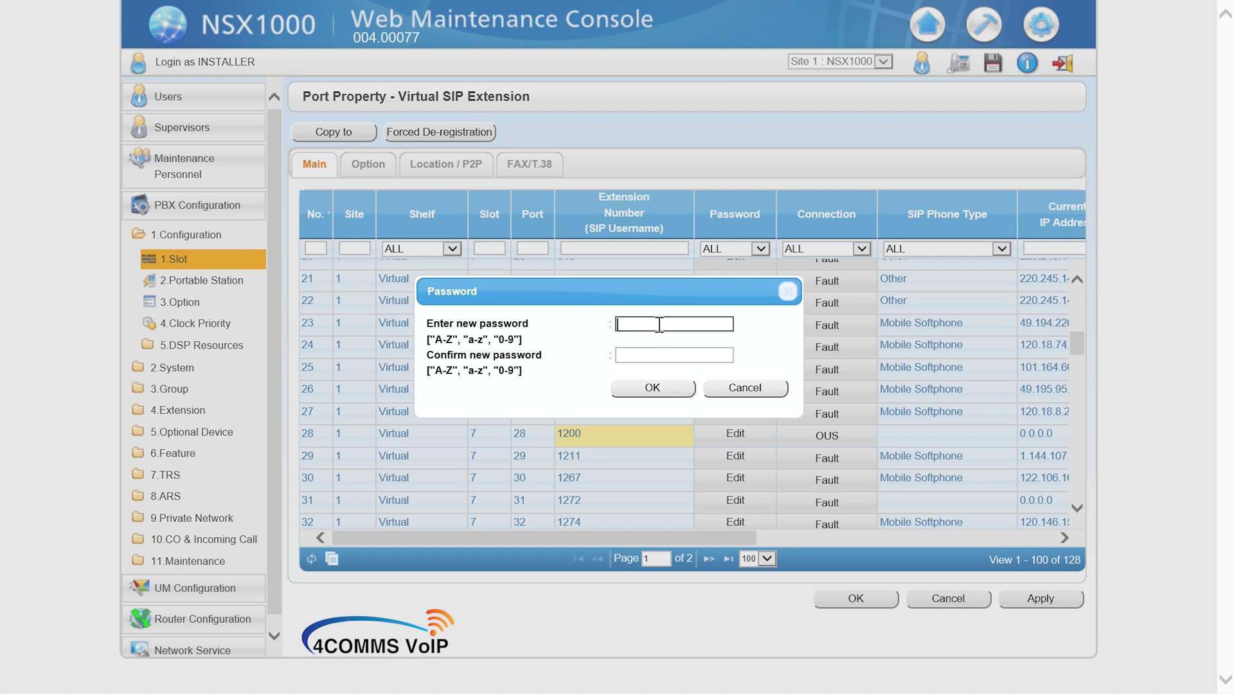
pyautogui.write('••••••••••')
pyautogui.click(680, 356)
pyautogui.write('•••')
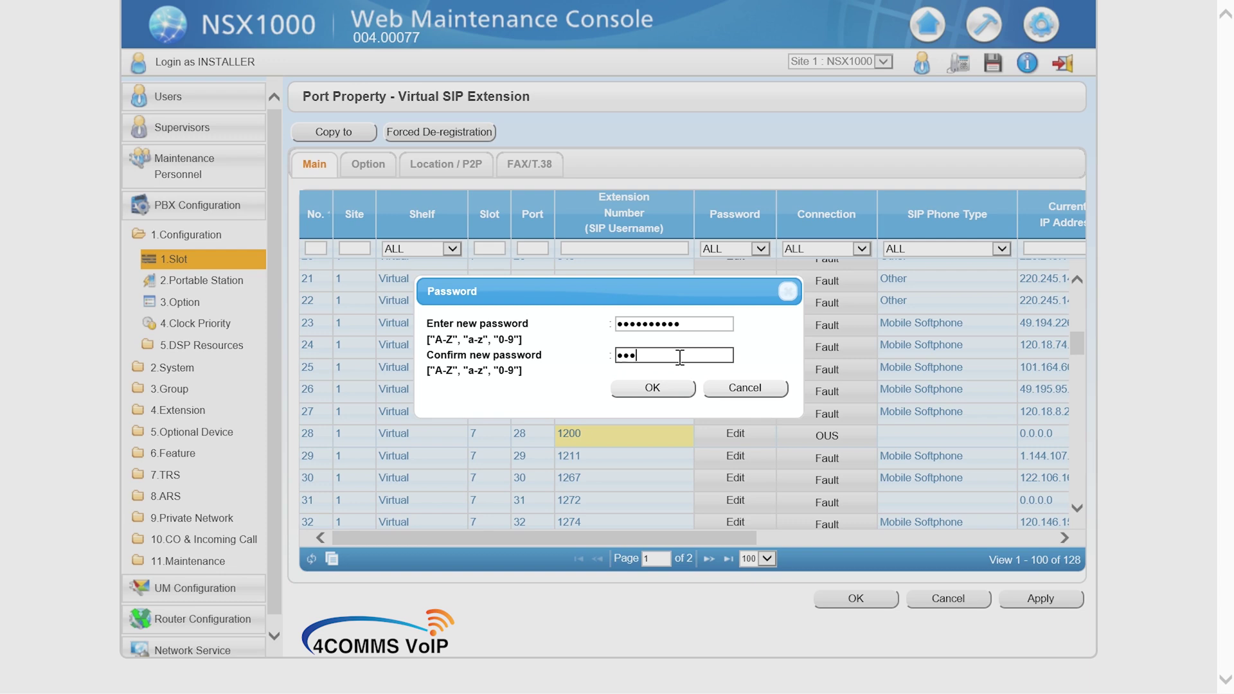
pyautogui.write('•••••••')
pyautogui.click(669, 381)
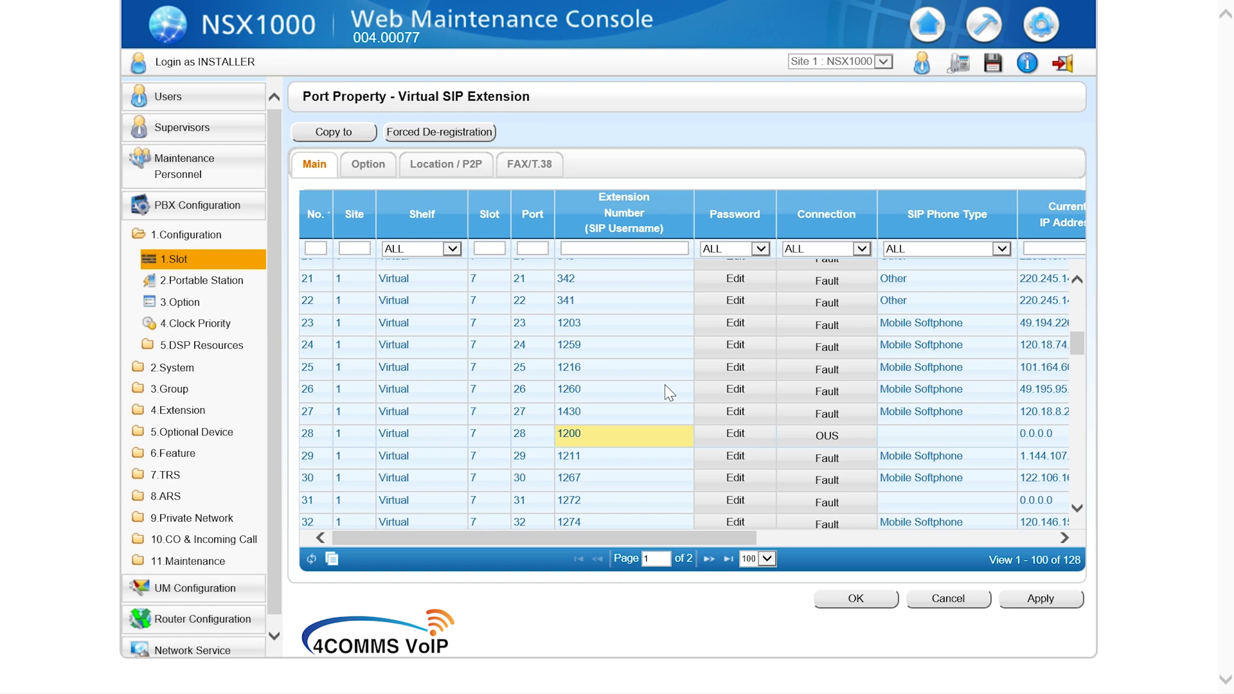
# Step: Apply the port 28 changes, return it to INS, and close the port list with OK
pyautogui.click(1042, 600)
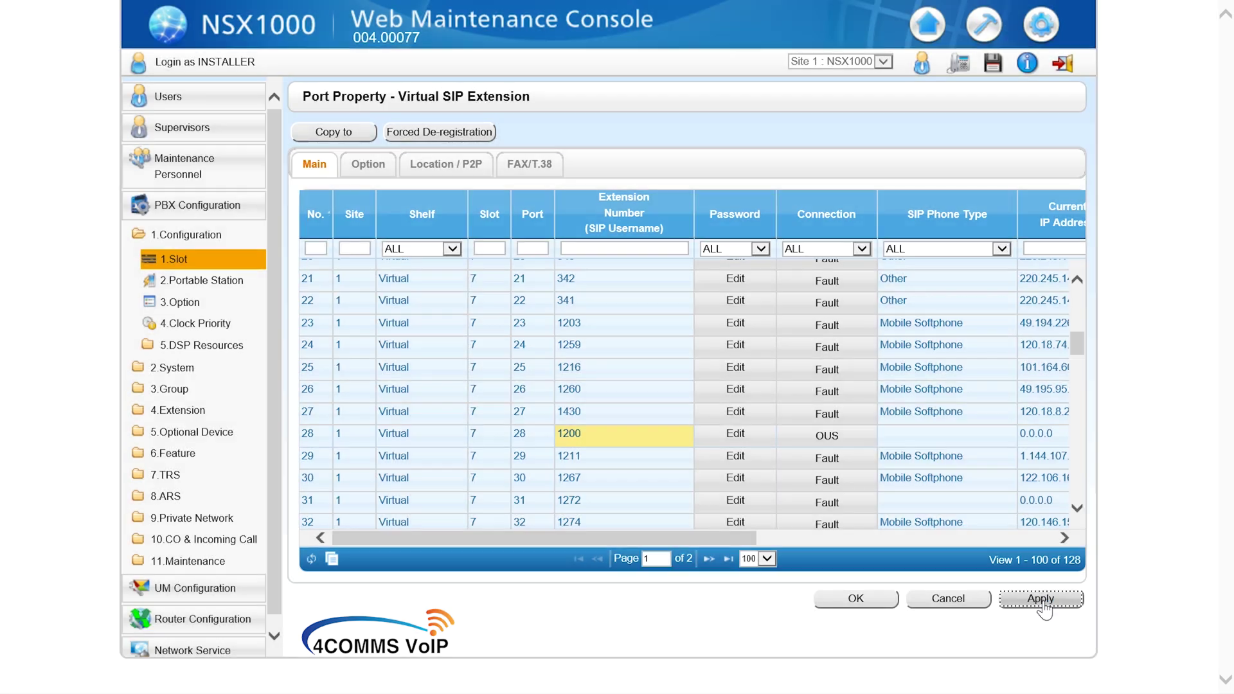
pyautogui.click(822, 443)
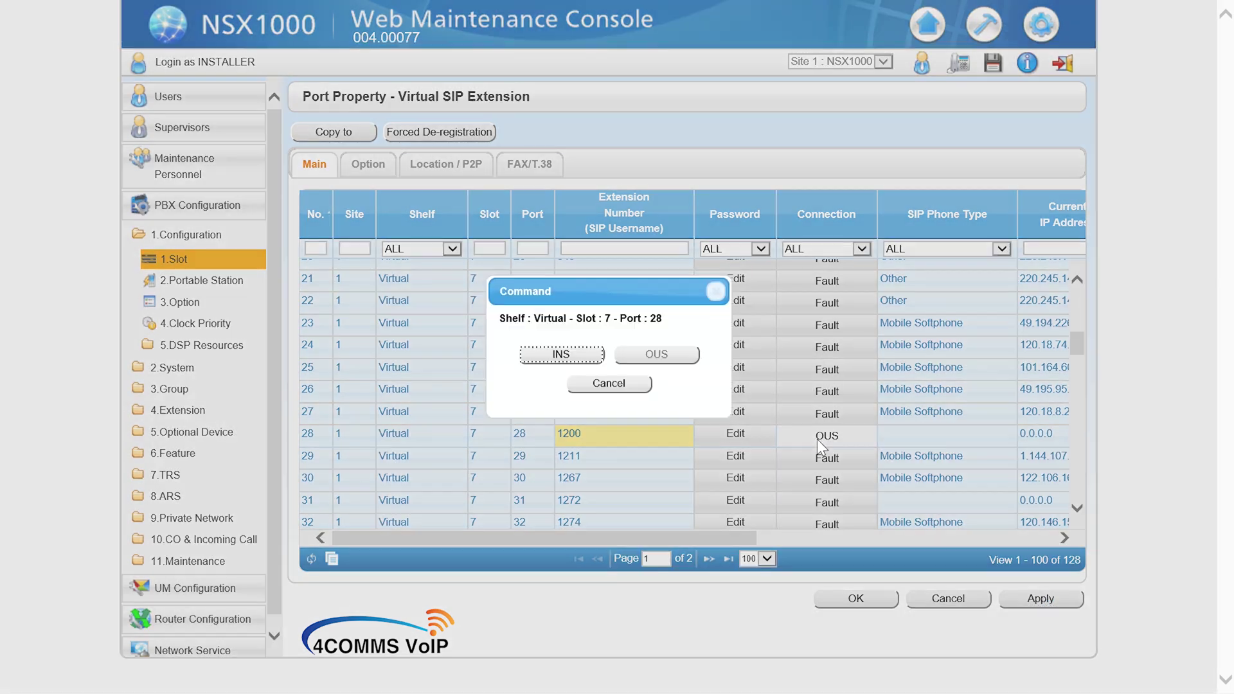
pyautogui.click(570, 362)
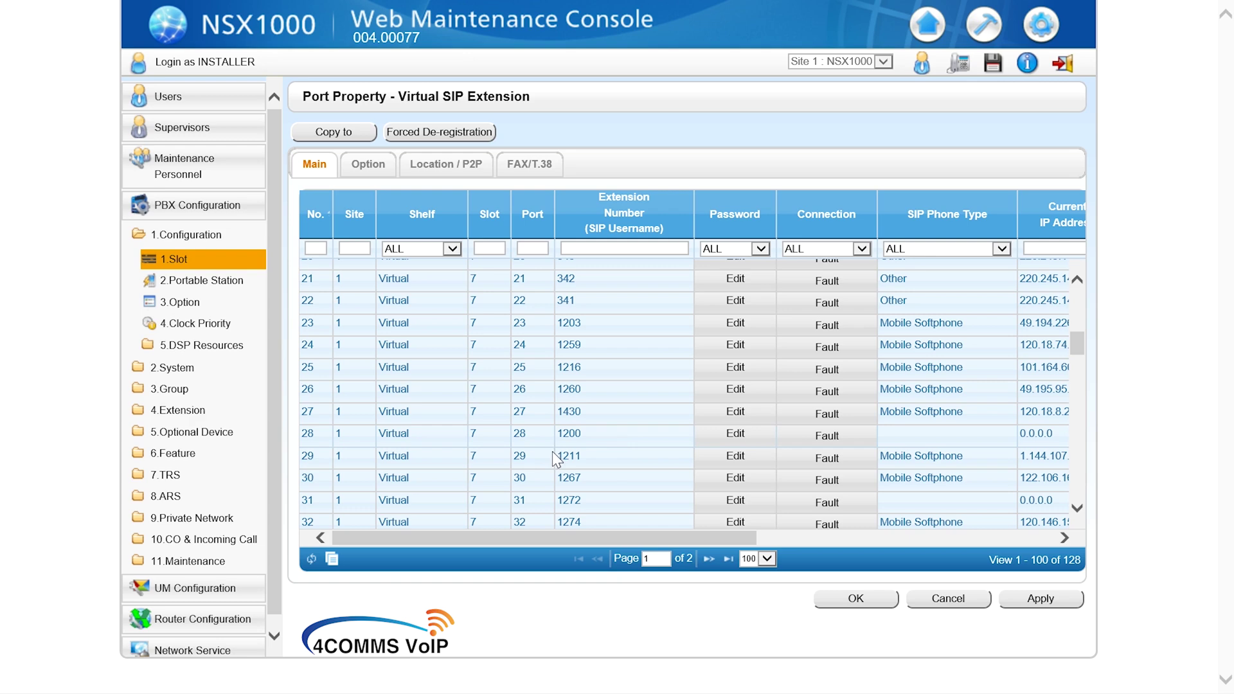
pyautogui.click(856, 598)
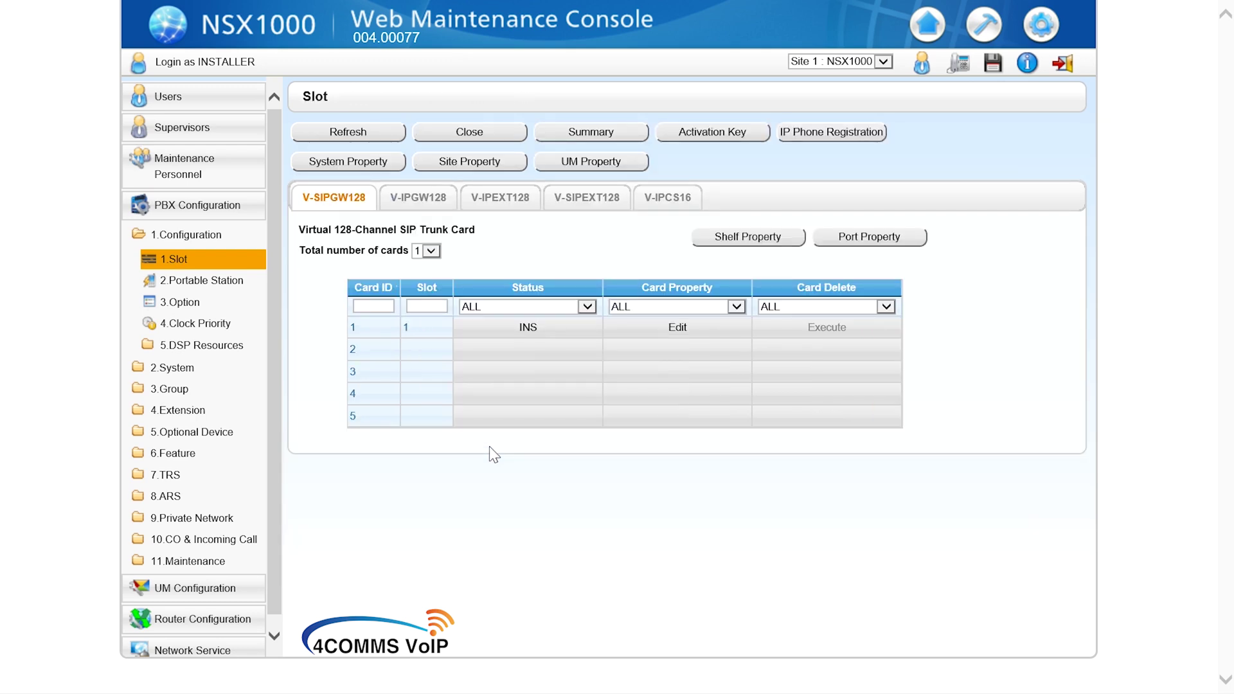
# Step: Open Users > 1.User Container and start a new Add User form
pyautogui.click(182, 101)
pyautogui.click(207, 131)
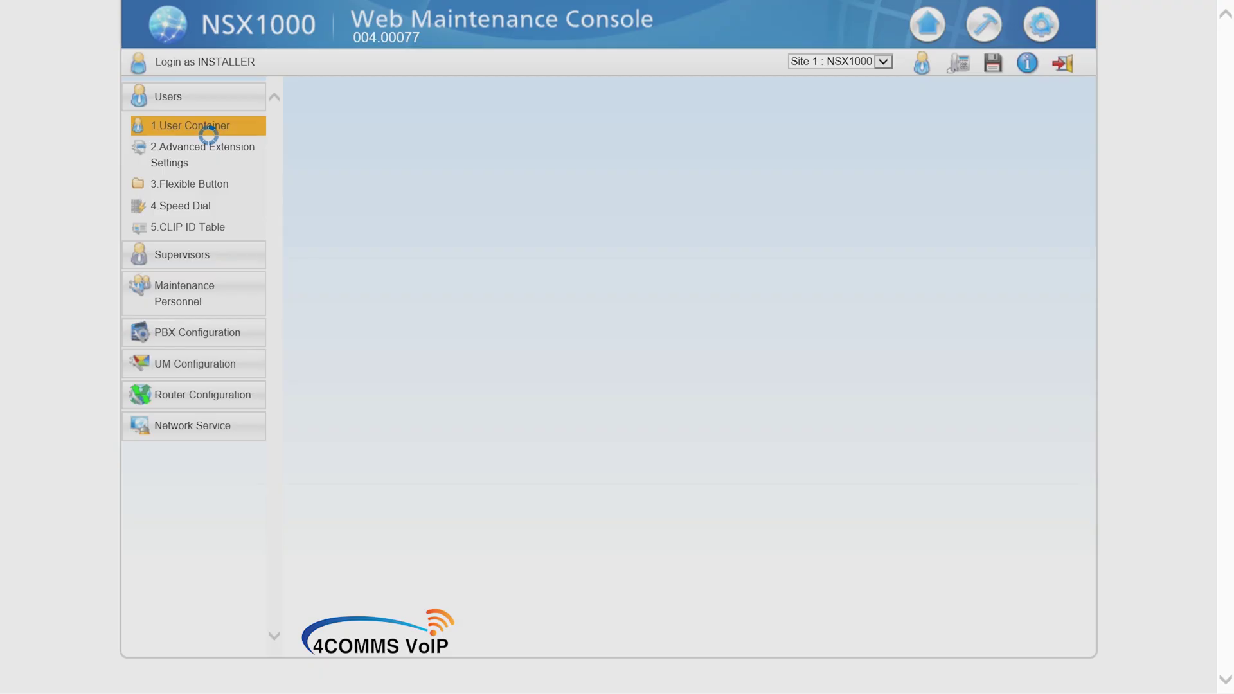
pyautogui.click(205, 134)
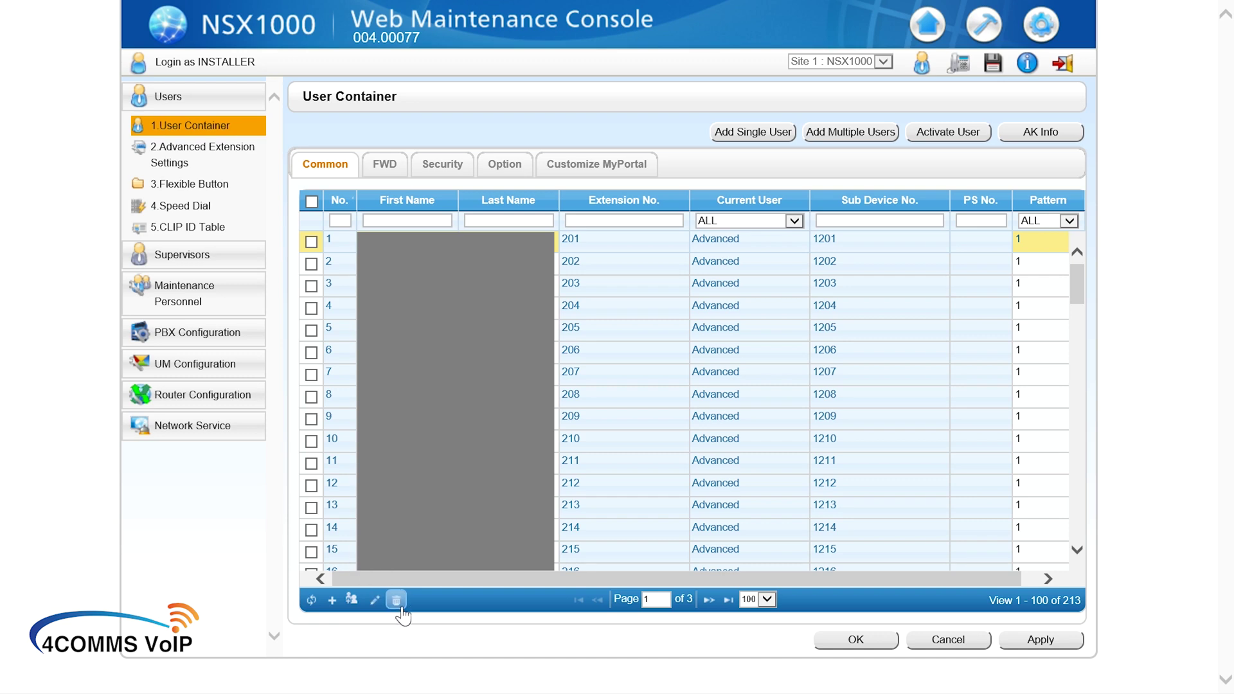
pyautogui.click(332, 602)
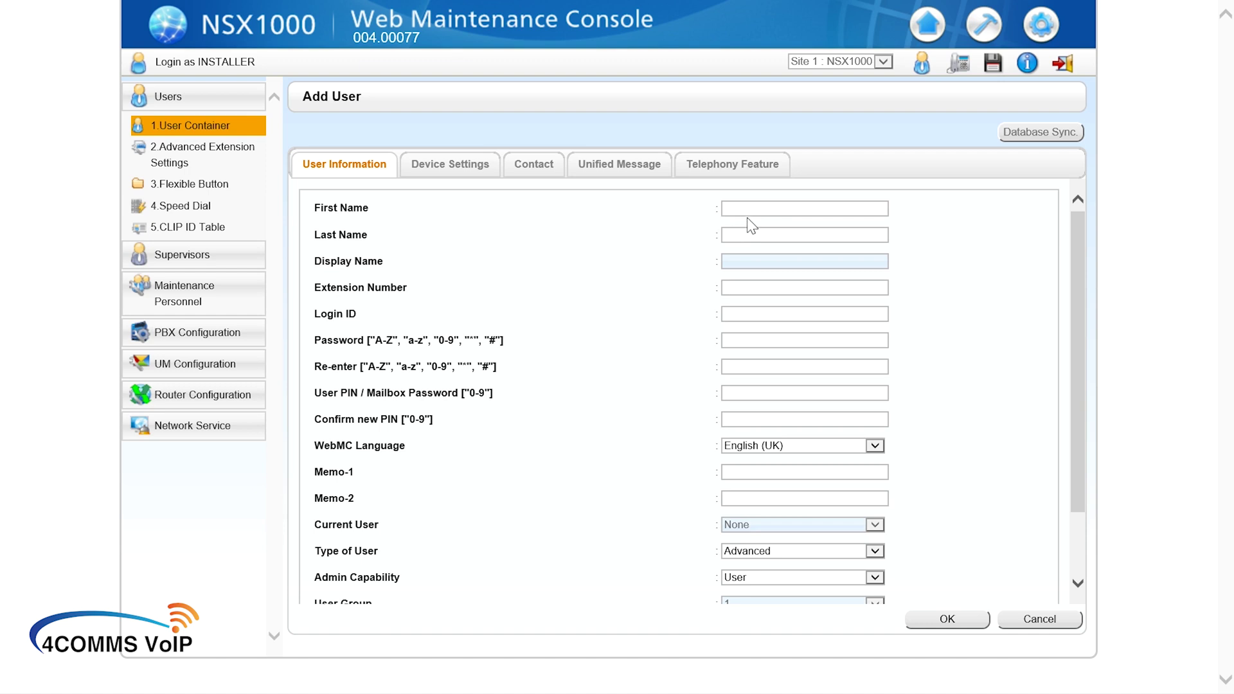
# Step: Enter the user's first and last name, extension 1200 and login ID 1200
pyautogui.click(762, 210)
pyautogui.write('Jose')
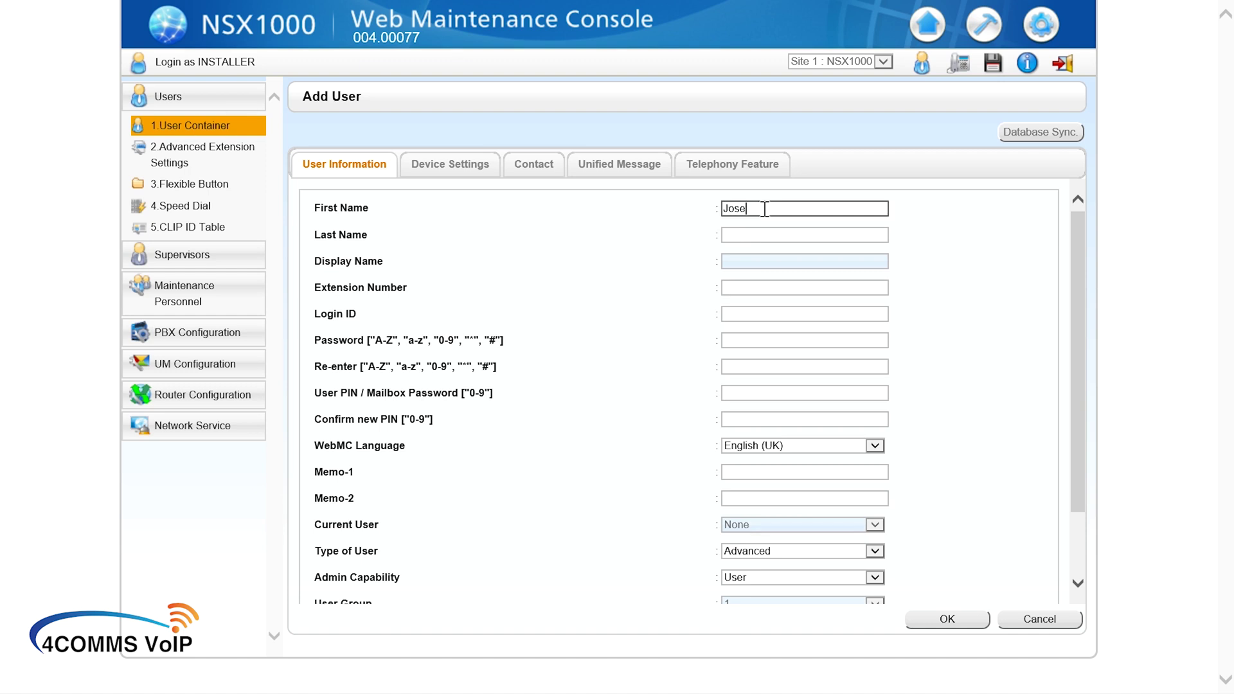
pyautogui.write(' TEST')
pyautogui.press('Tab')
pyautogui.write('Mo')
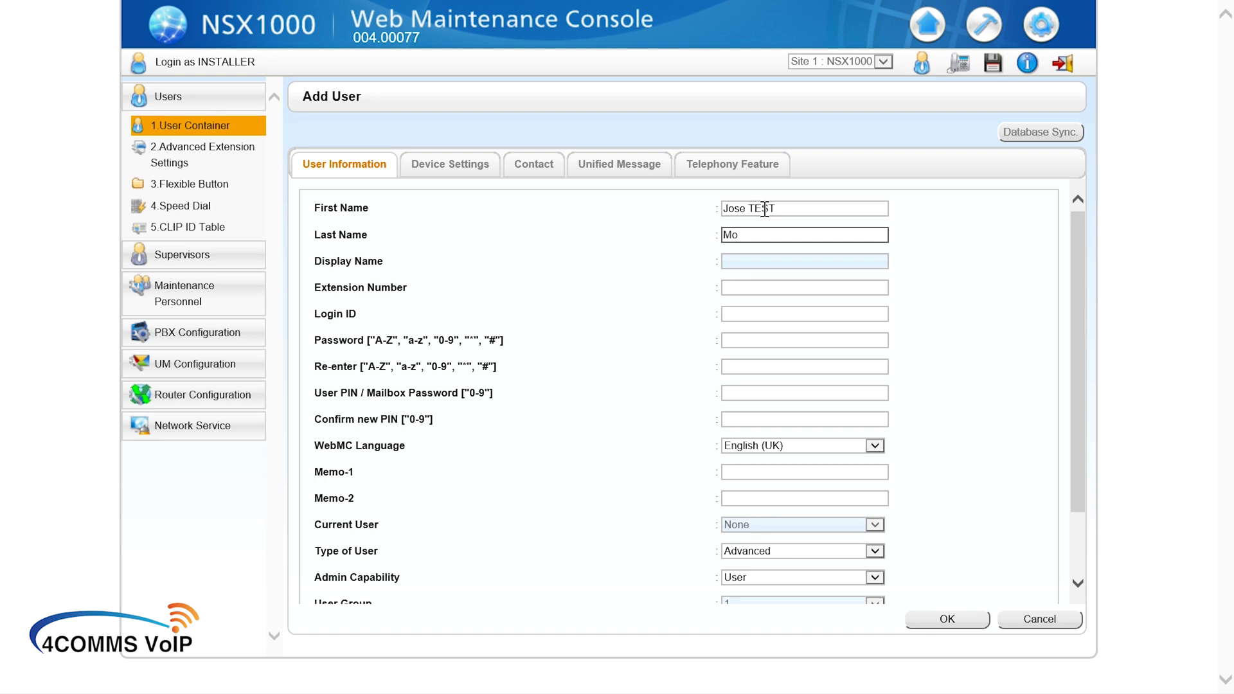
pyautogui.write('bile App')
pyautogui.press('Tab')
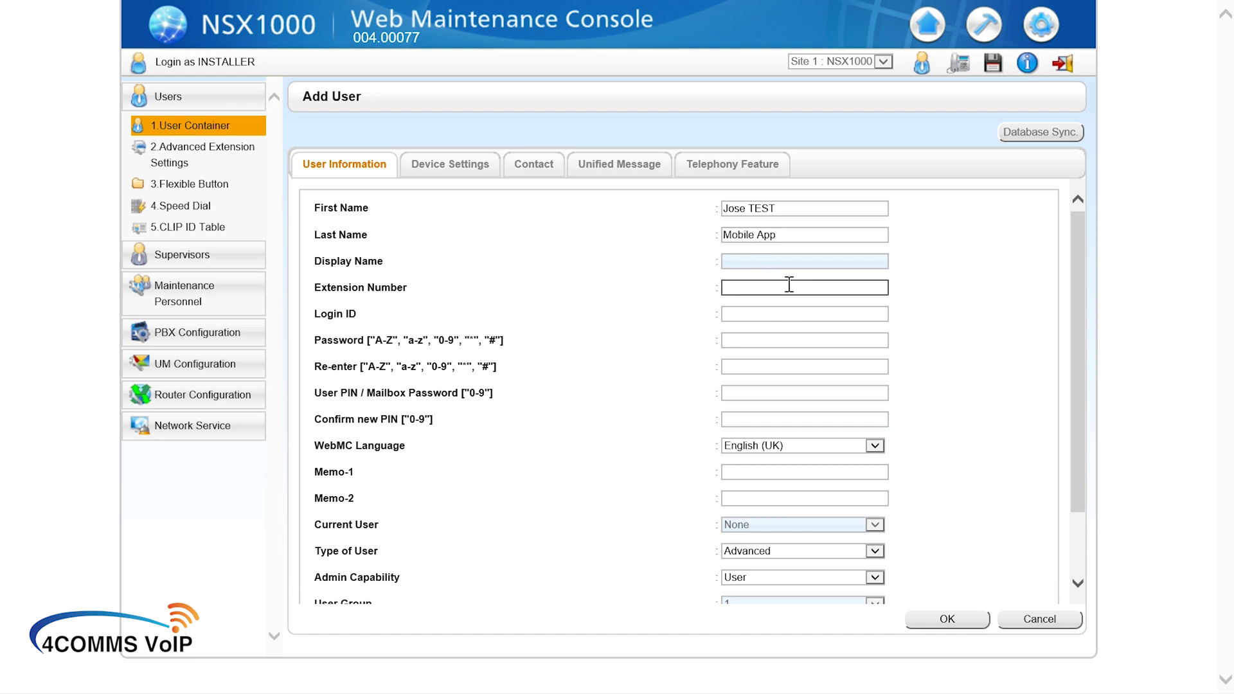
pyautogui.write('1200')
pyautogui.click(774, 313)
pyautogui.write('1200')
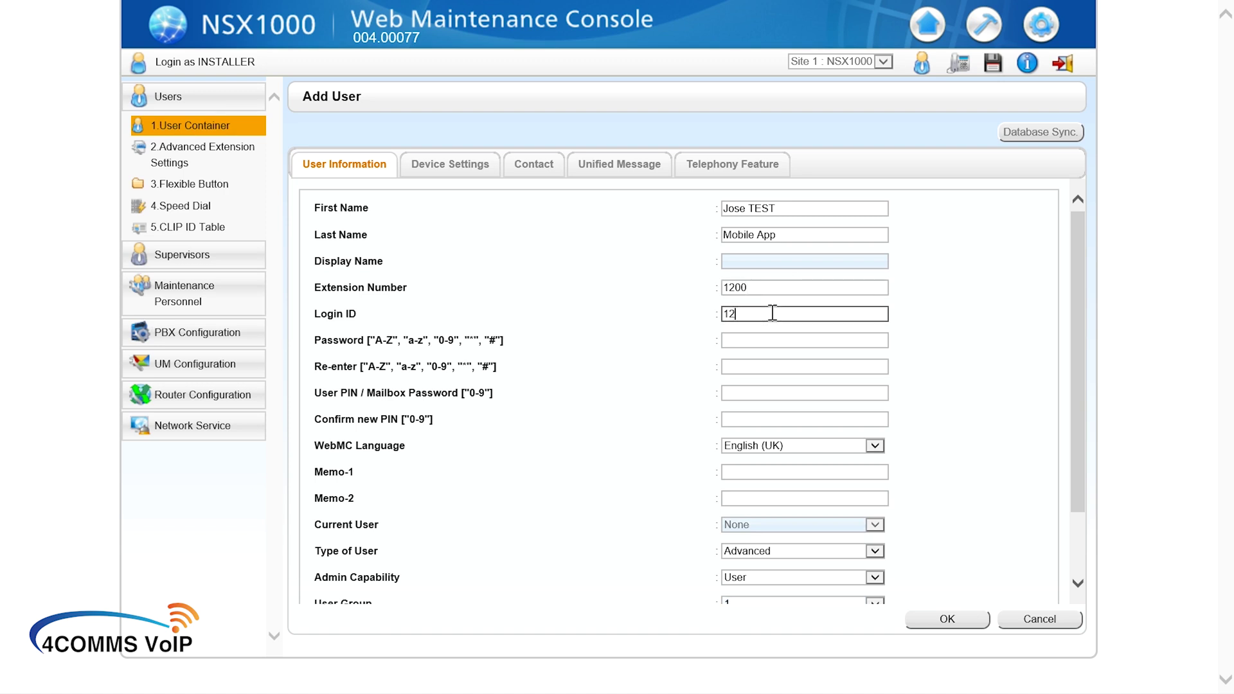
# Step: Enter and confirm the user password and PIN, keeping Type of User as Advanced
pyautogui.click(769, 339)
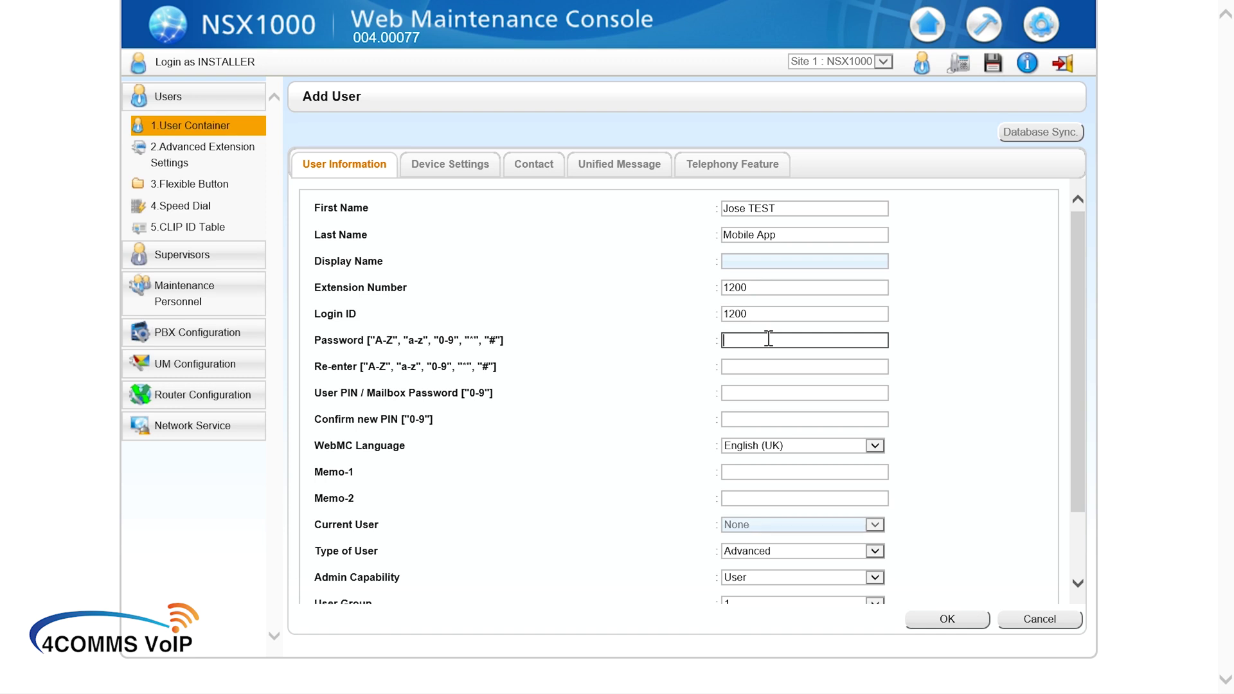
pyautogui.write('1234')
pyautogui.click(765, 368)
pyautogui.write('12')
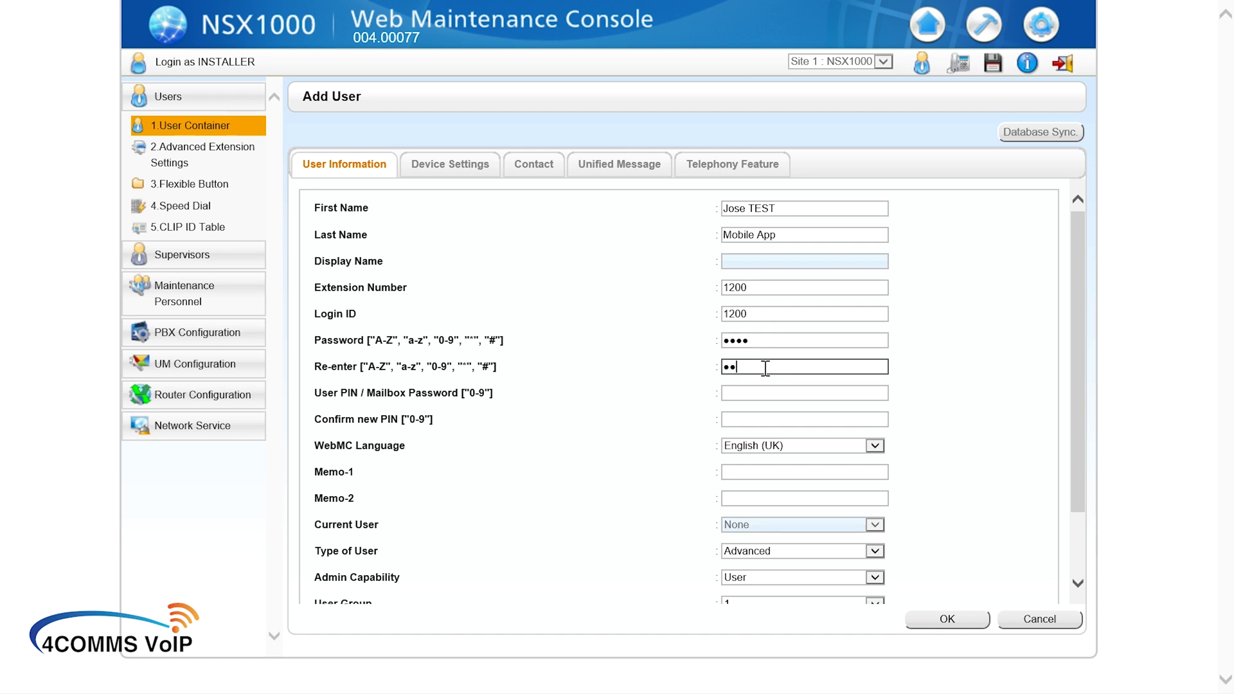
pyautogui.write('34')
pyautogui.click(753, 393)
pyautogui.write('1')
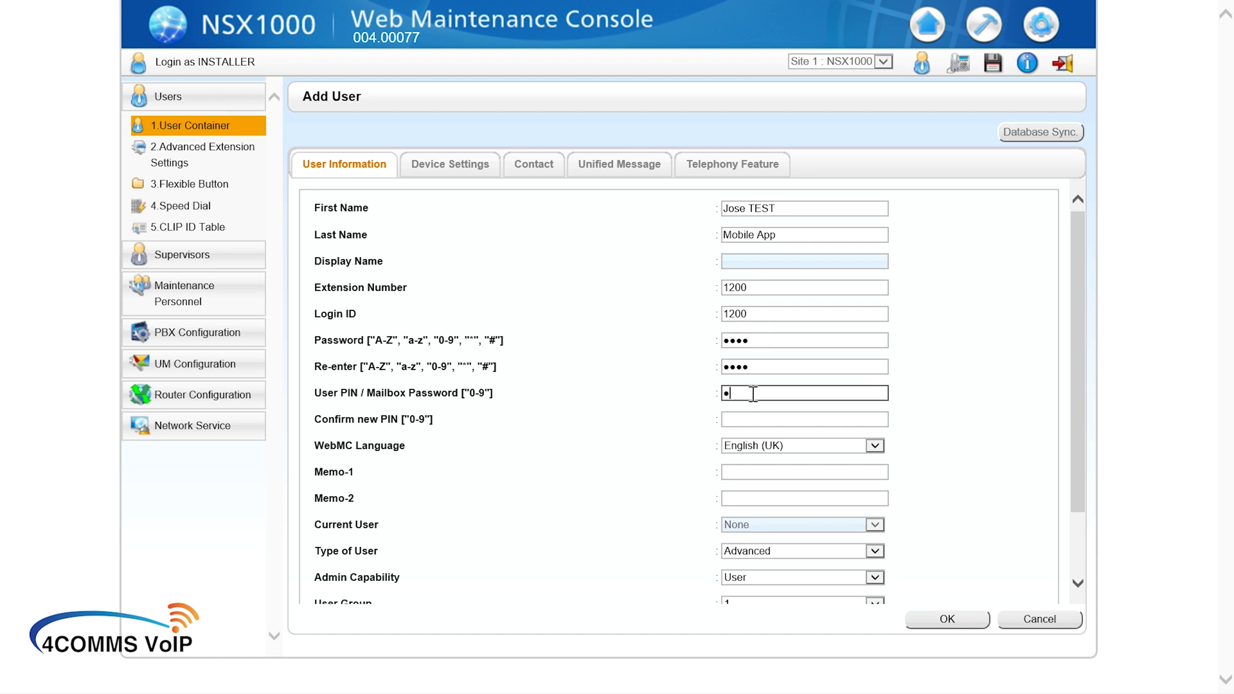
pyautogui.write('234')
pyautogui.click(753, 419)
pyautogui.write('1234')
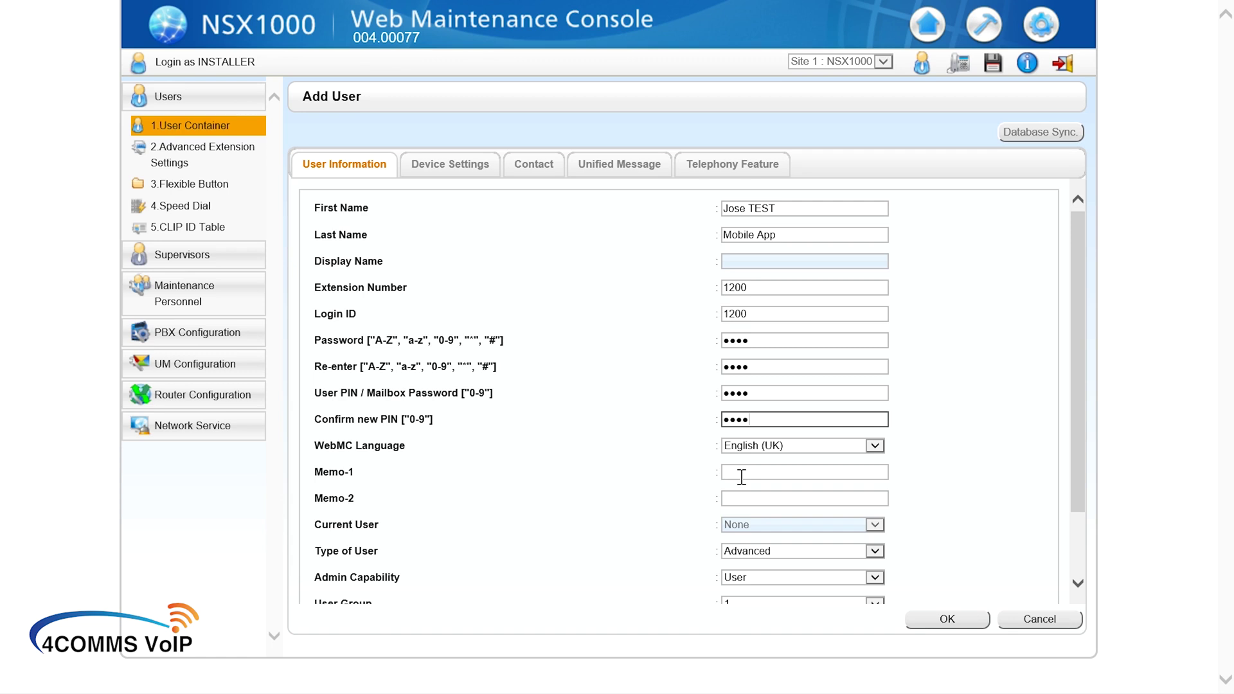
pyautogui.scroll(-2, 742, 477)
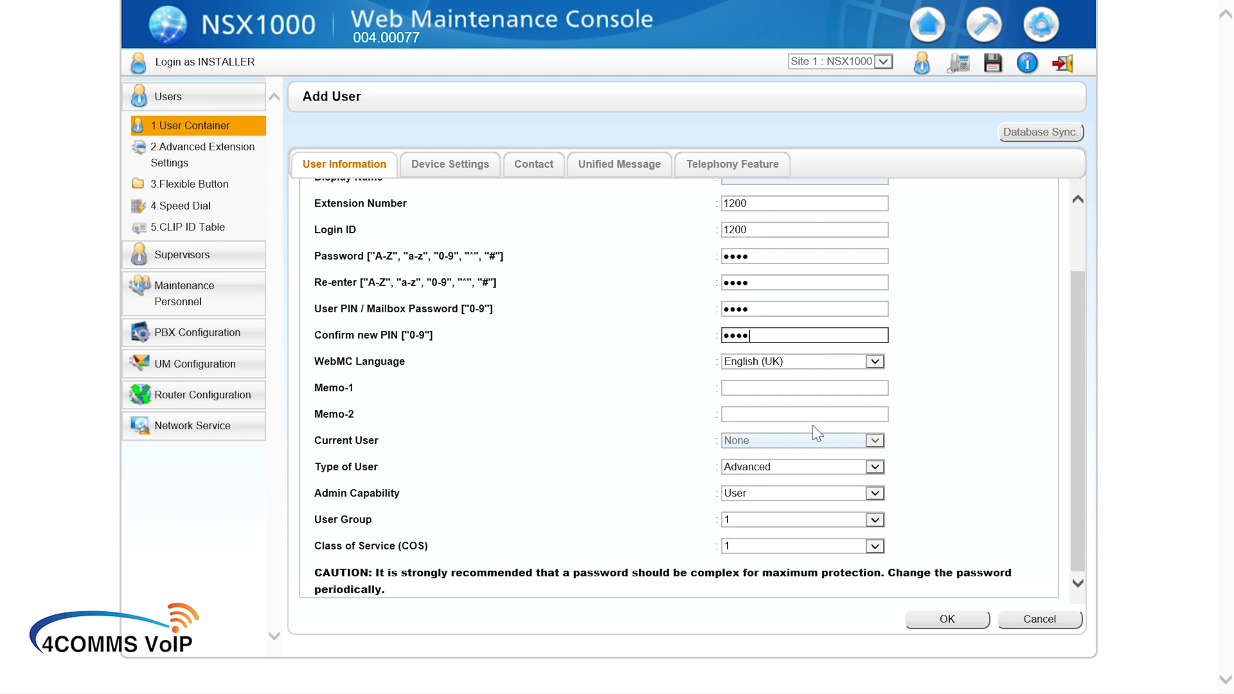
pyautogui.click(771, 467)
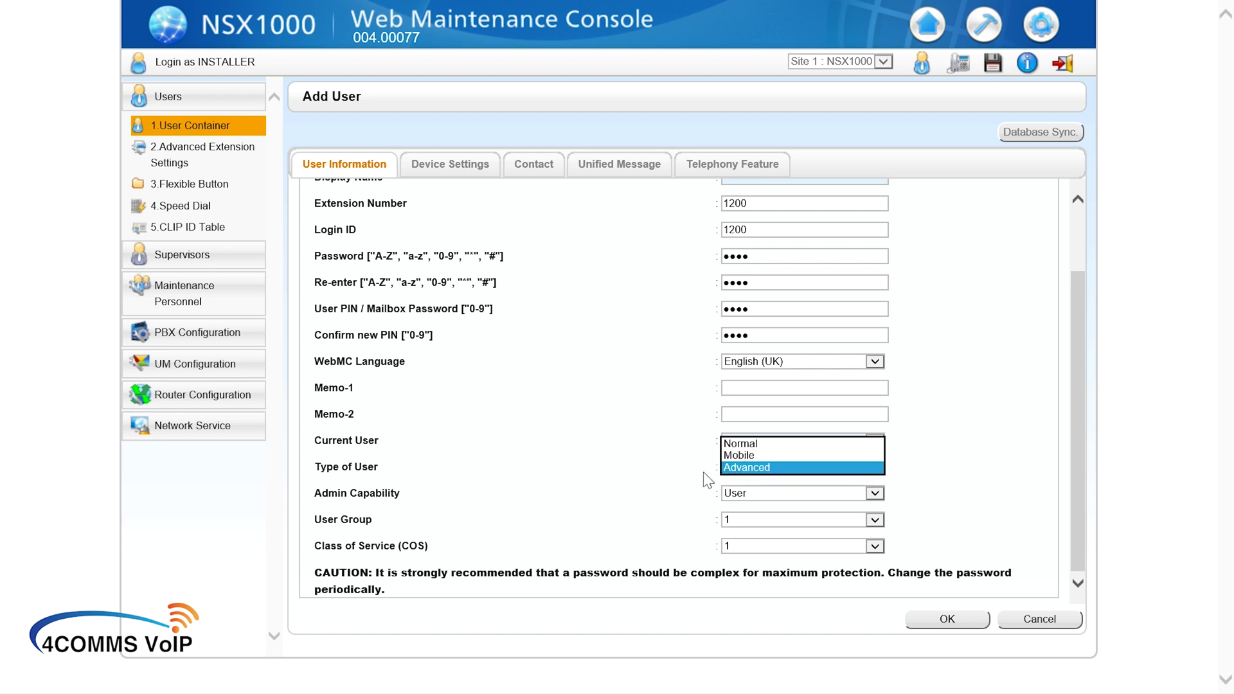
pyautogui.click(762, 472)
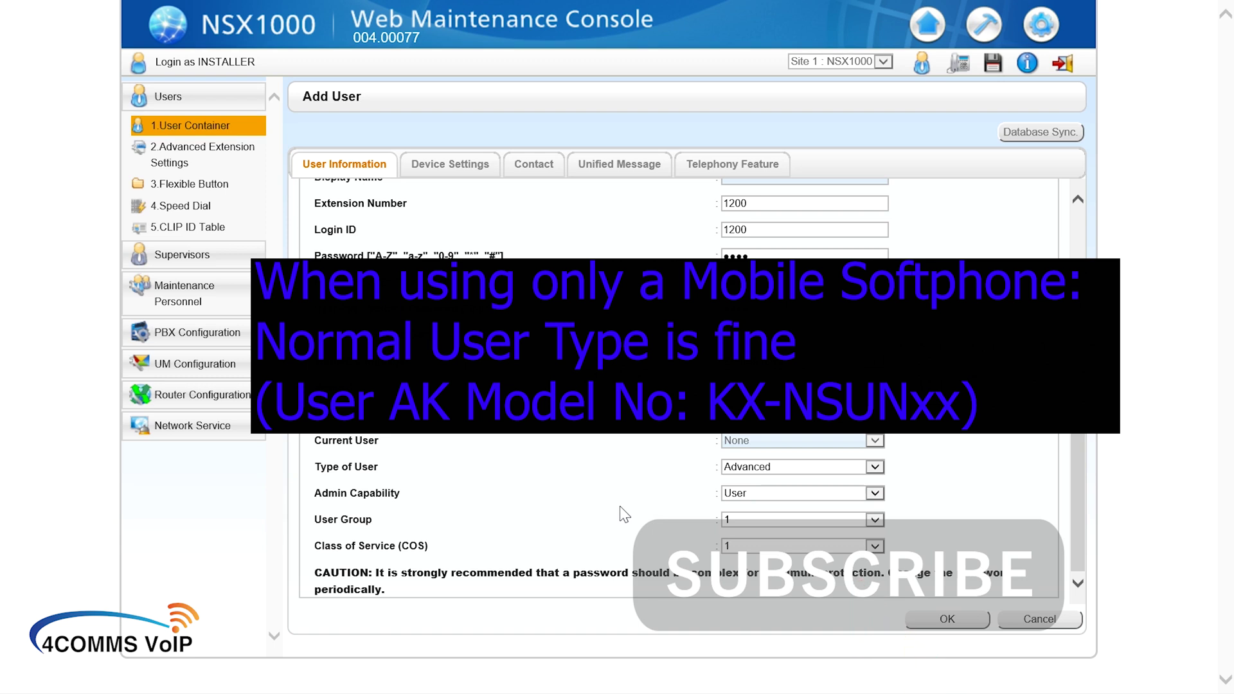
pyautogui.scroll(2, 621, 515)
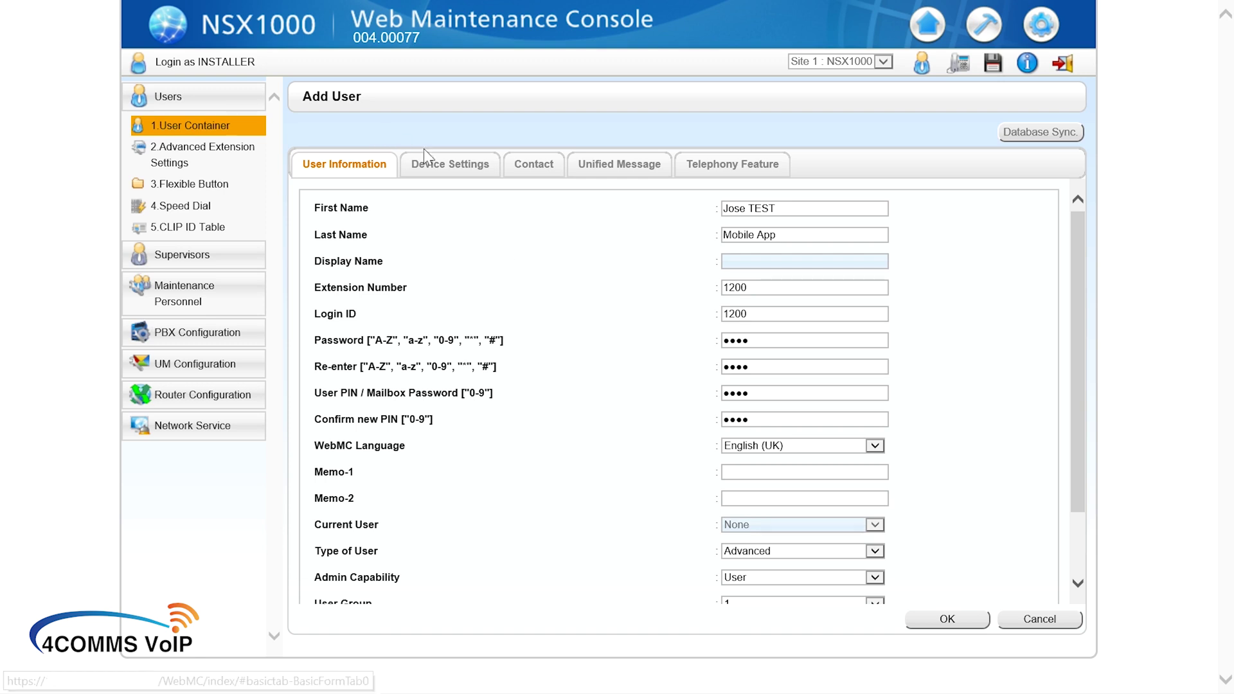
# Step: Review the new user's Device Settings and Telephony Feature tabs
pyautogui.click(461, 163)
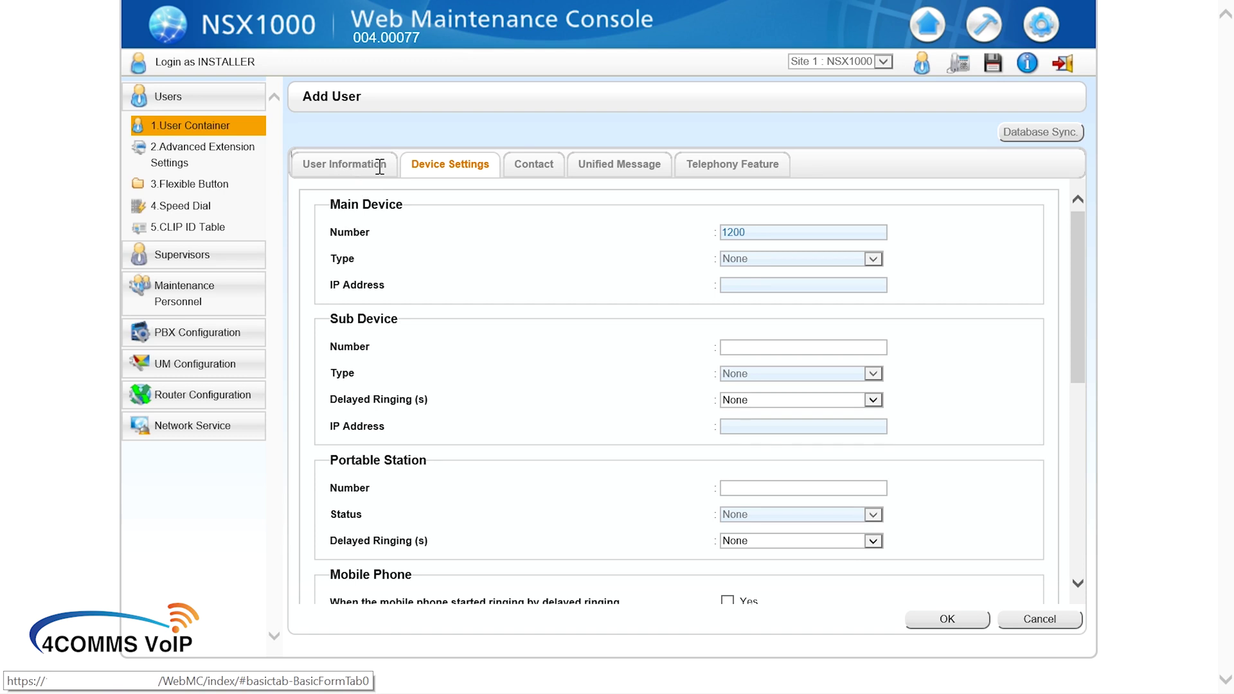
pyautogui.click(347, 169)
pyautogui.click(477, 169)
pyautogui.click(729, 164)
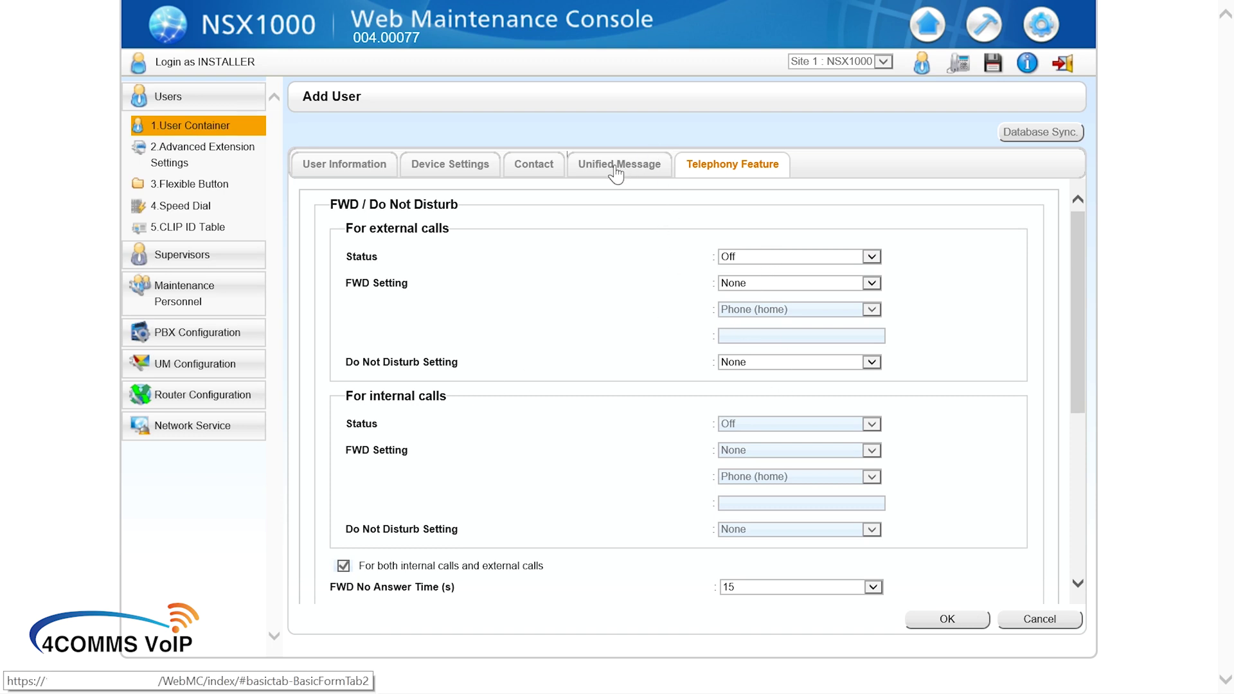
# Step: Open the Contact tab and step through the Phone (Mobile) and Email 1 fields
pyautogui.click(530, 165)
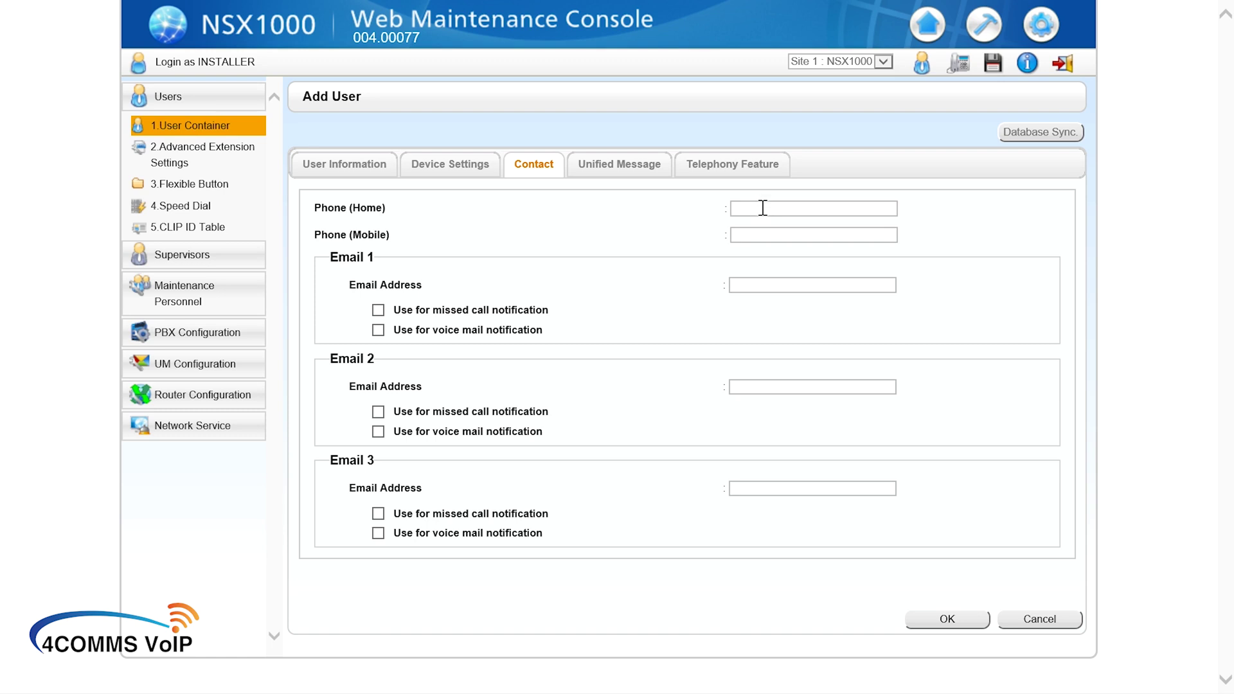
pyautogui.click(774, 232)
pyautogui.click(786, 284)
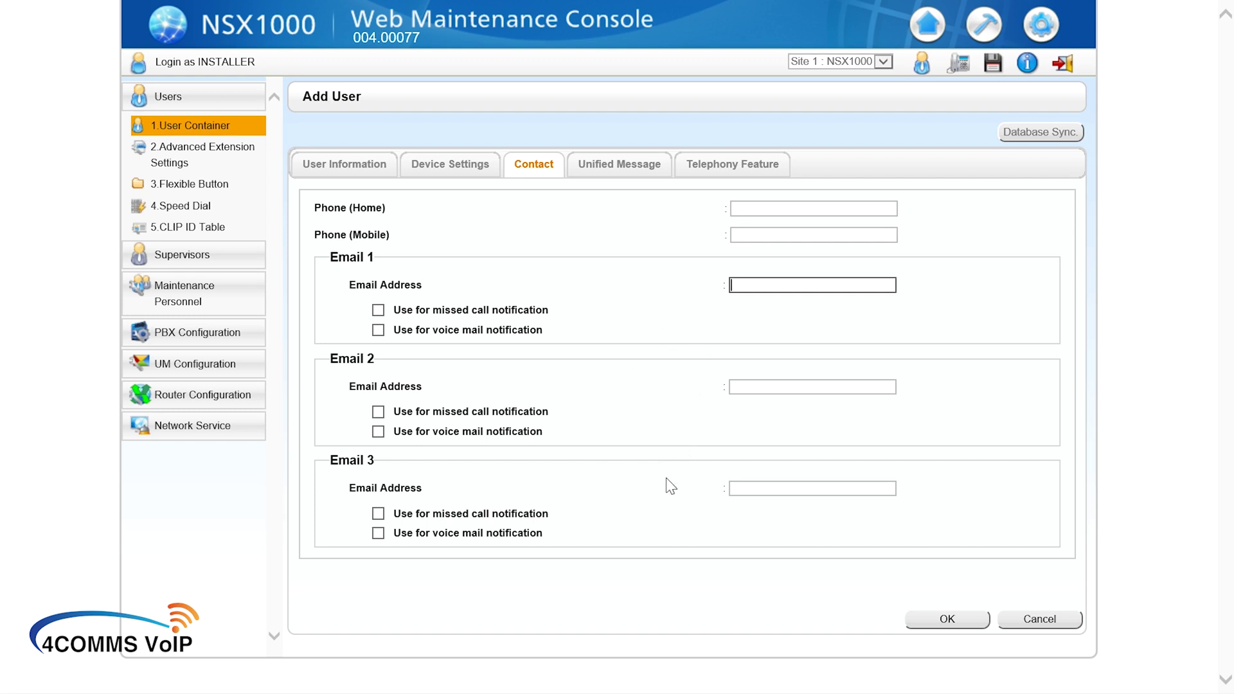
pyautogui.scroll(-1, 668, 482)
pyautogui.scroll(1, 671, 486)
# Step: Save the new user and filter the Activate User List to extension 1200
pyautogui.click(949, 621)
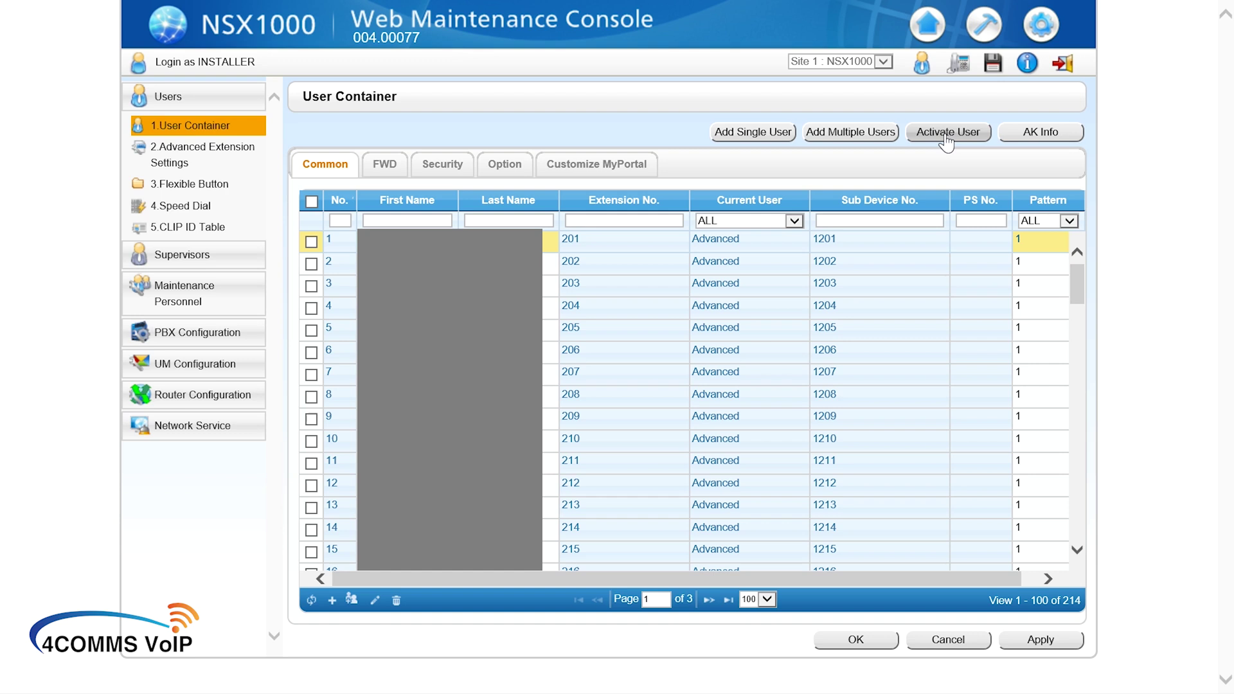
pyautogui.click(947, 134)
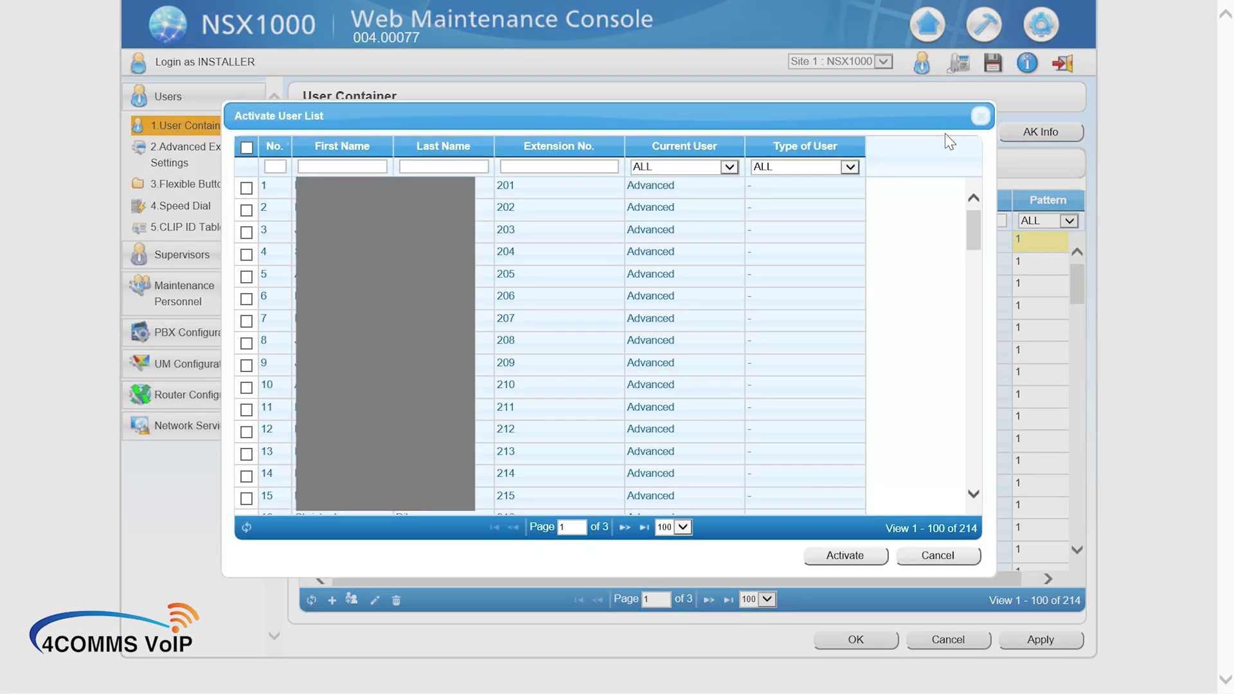
pyautogui.click(534, 166)
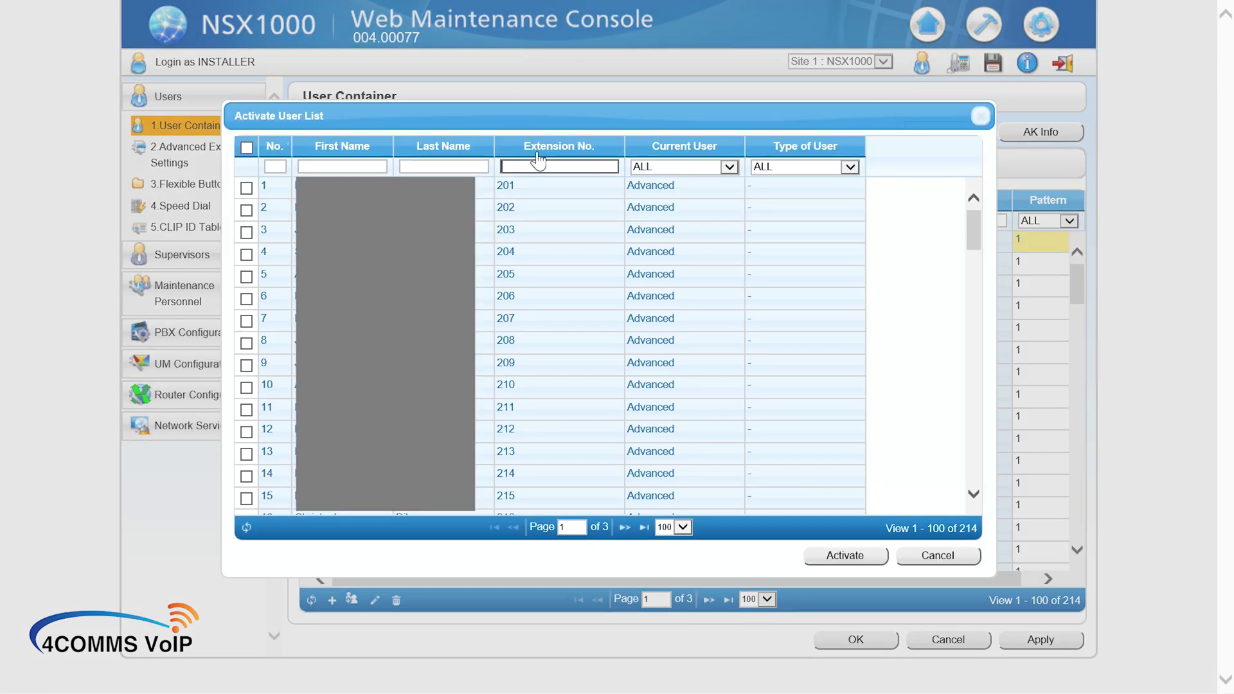
pyautogui.write('1200')
pyautogui.press('Return')
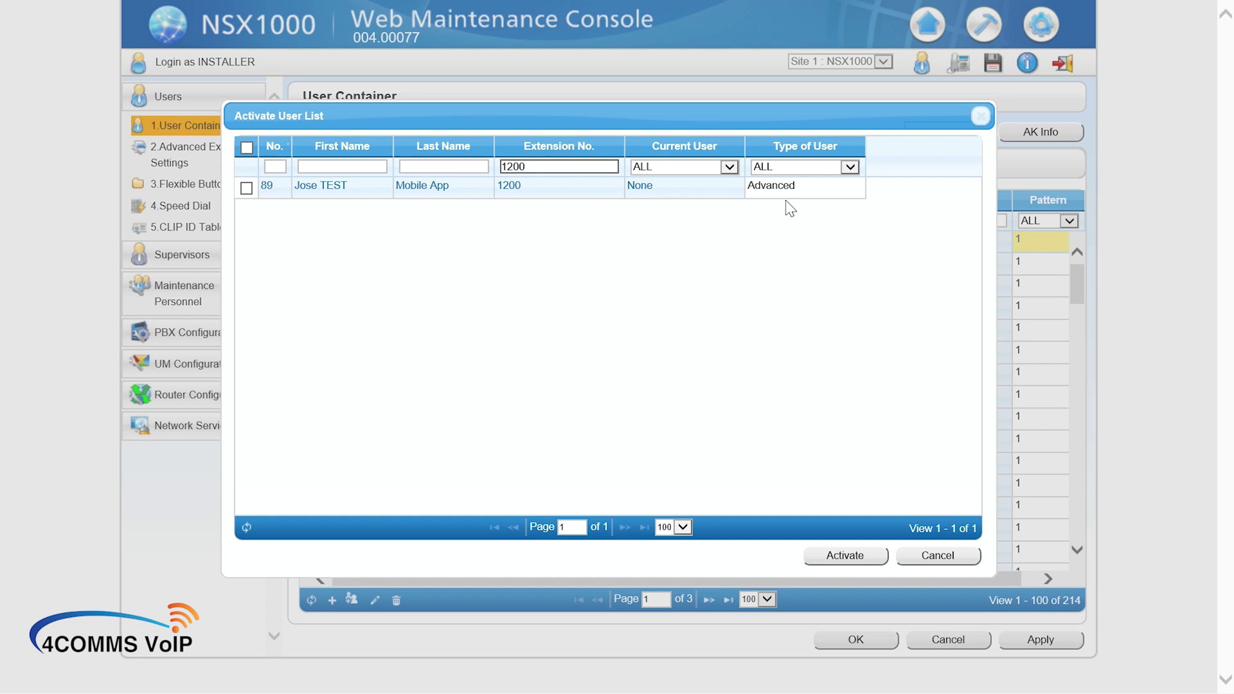
# Step: Keep Type of User as Advanced and tick the extension 1200 row
pyautogui.click(674, 151)
pyautogui.click(798, 193)
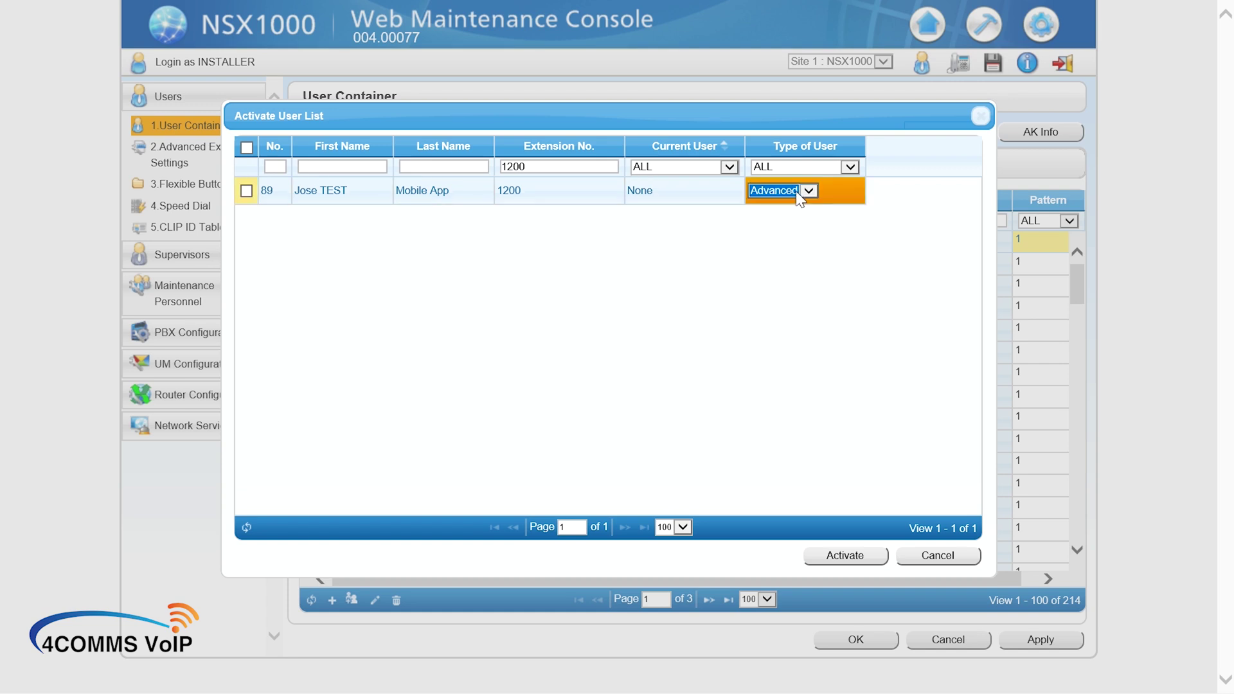
pyautogui.click(808, 191)
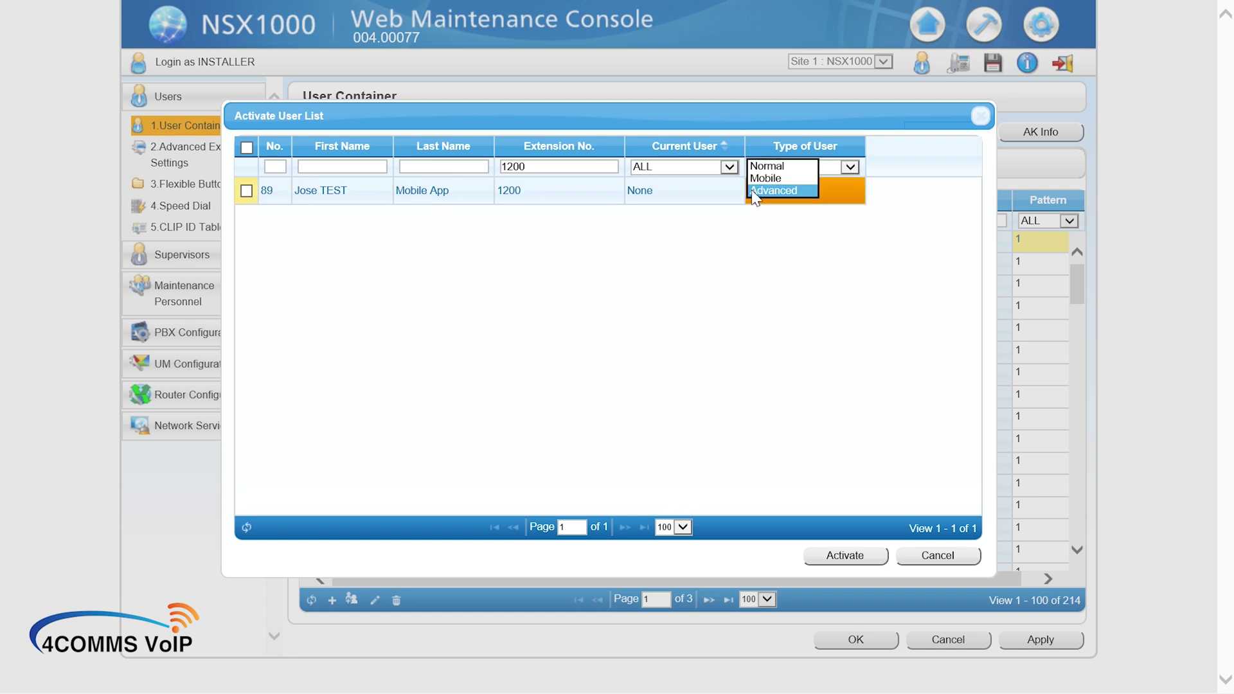
pyautogui.click(680, 185)
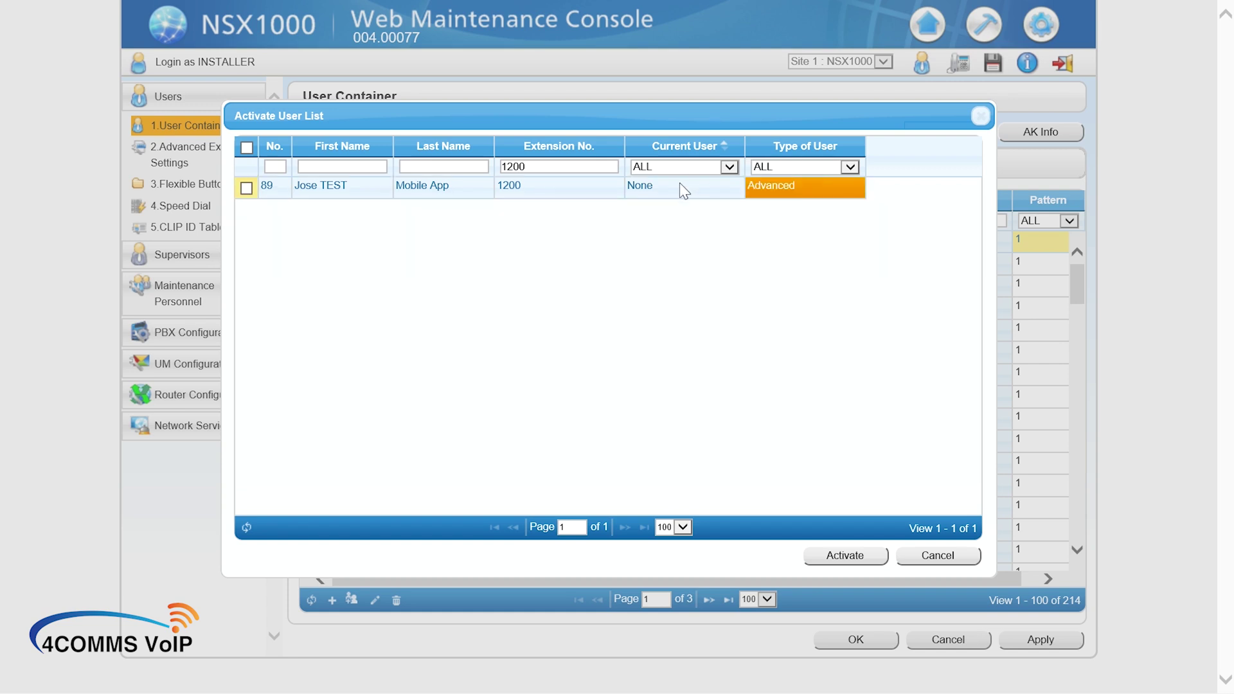
pyautogui.click(247, 188)
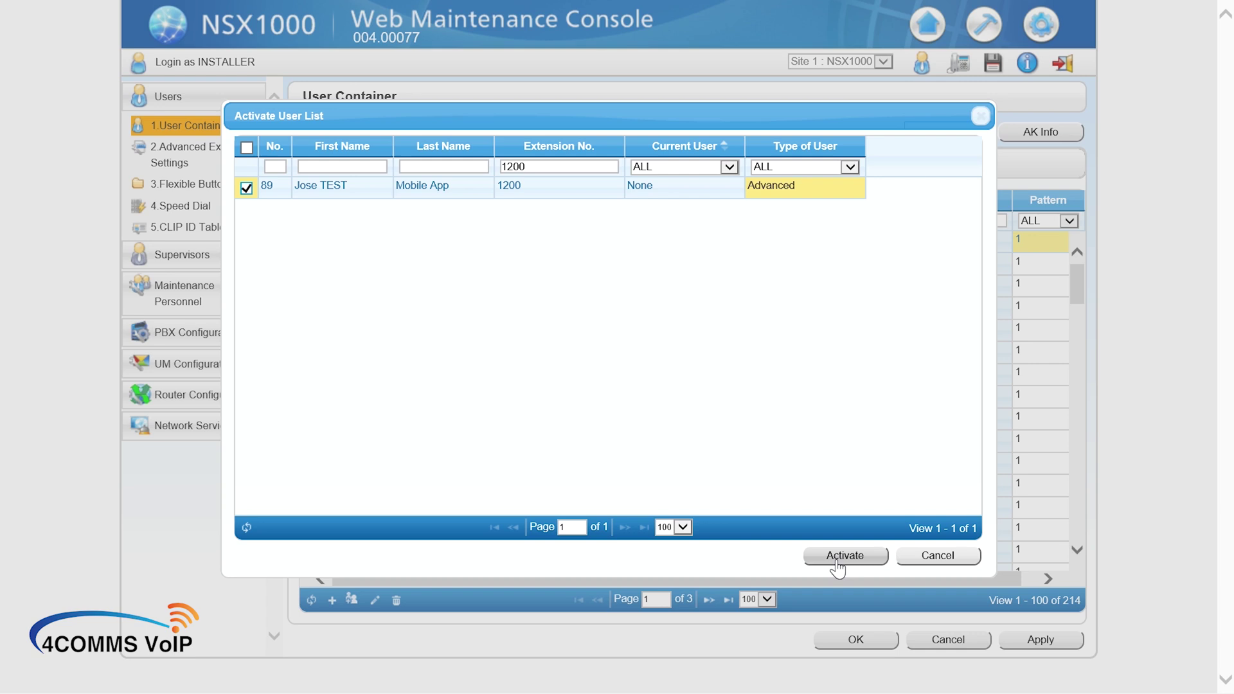
# Step: Shorten the Extension No. filter from 1200 to 12
pyautogui.click(545, 173)
pyautogui.press('BackSpace')
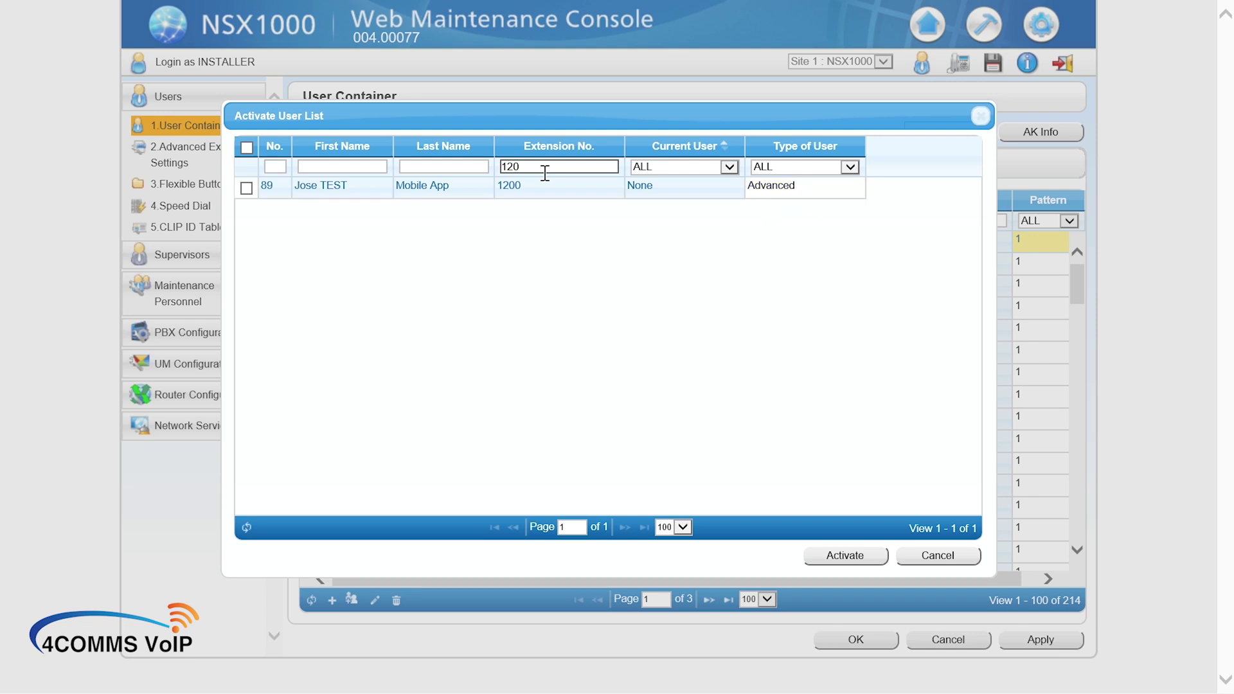
pyautogui.click(547, 208)
pyautogui.click(543, 165)
pyautogui.press('BackSpace')
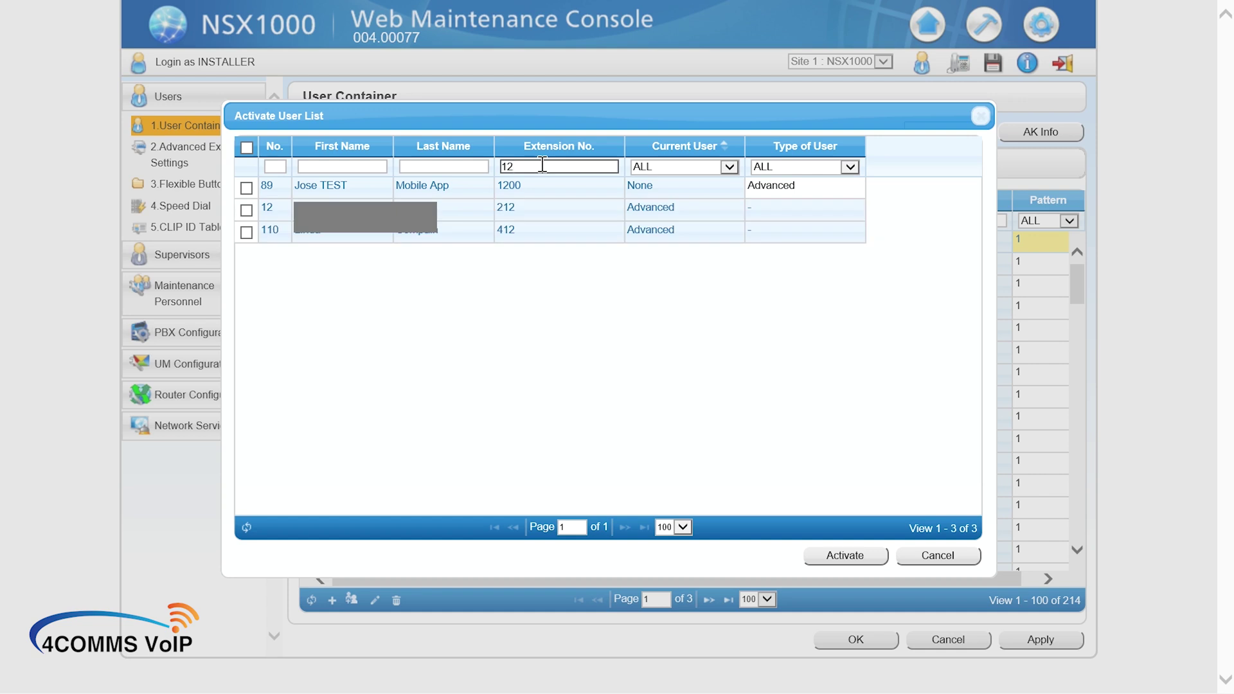
# Step: Tick only the extension 1200 user, leaving 212 and 412 unticked, and click Activate
pyautogui.click(246, 209)
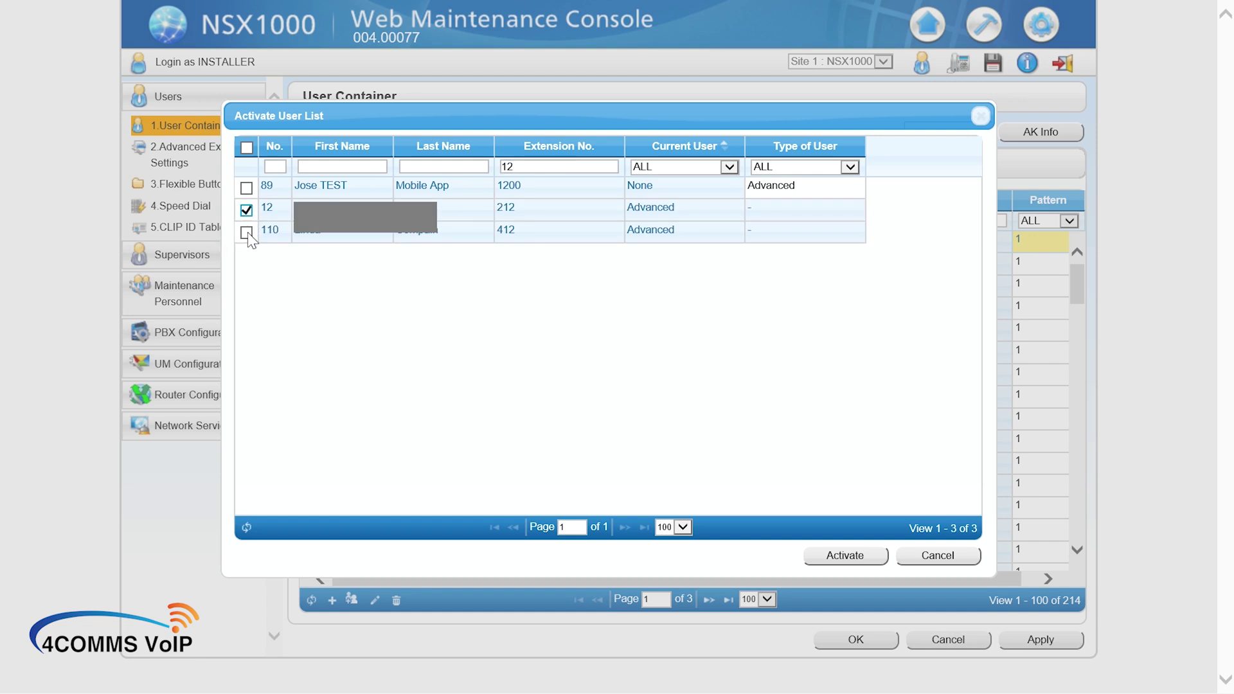
pyautogui.click(246, 232)
pyautogui.click(247, 188)
pyautogui.click(246, 232)
pyautogui.click(246, 209)
pyautogui.click(842, 556)
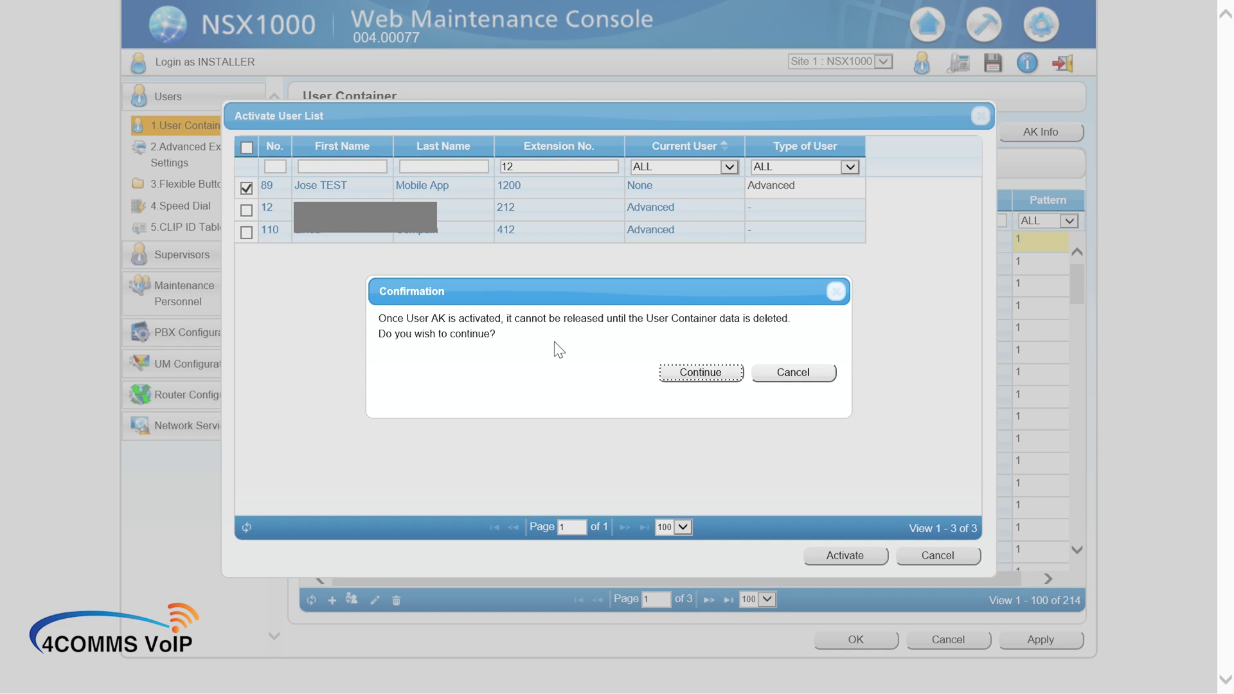
# Step: Confirm the User AK activation for 1200 and close the success message
pyautogui.click(685, 384)
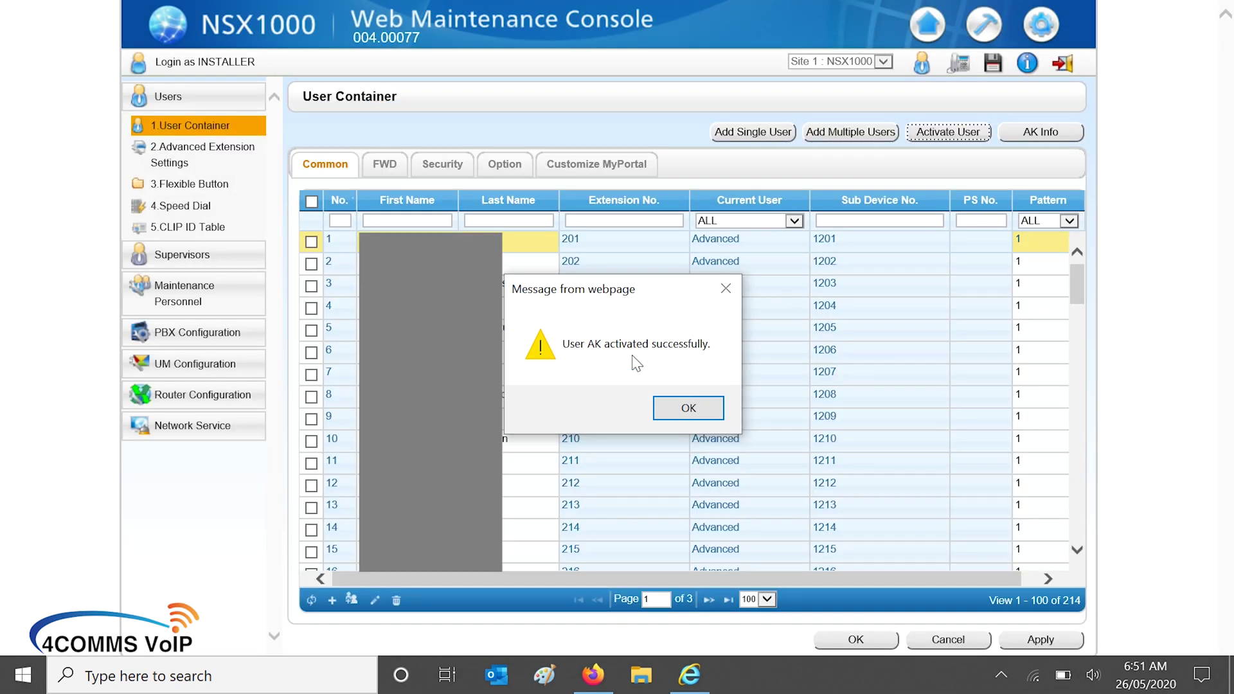
pyautogui.click(689, 409)
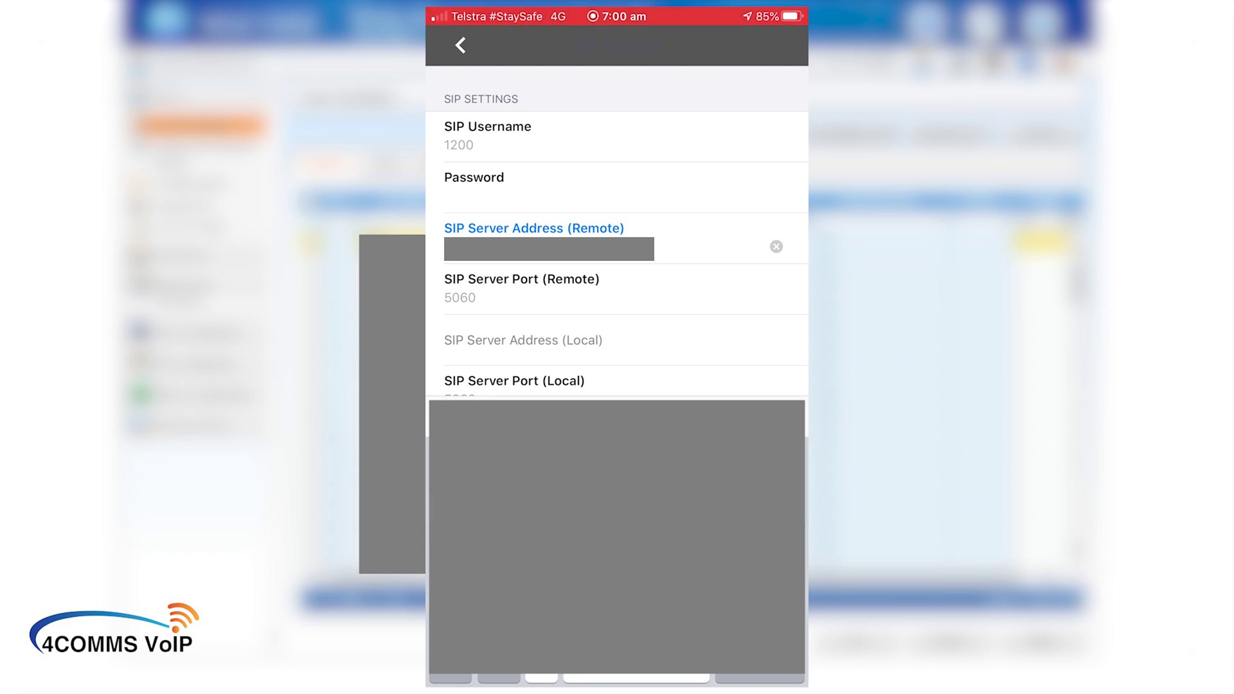
# Step: Correct the remote SIP server port and paste in the local SIP server address
pyautogui.click(476, 297)
pyautogui.press('BackSpace')
pyautogui.press('BackSpace')
pyautogui.press('BackSpace')
pyautogui.press('BackSpace')
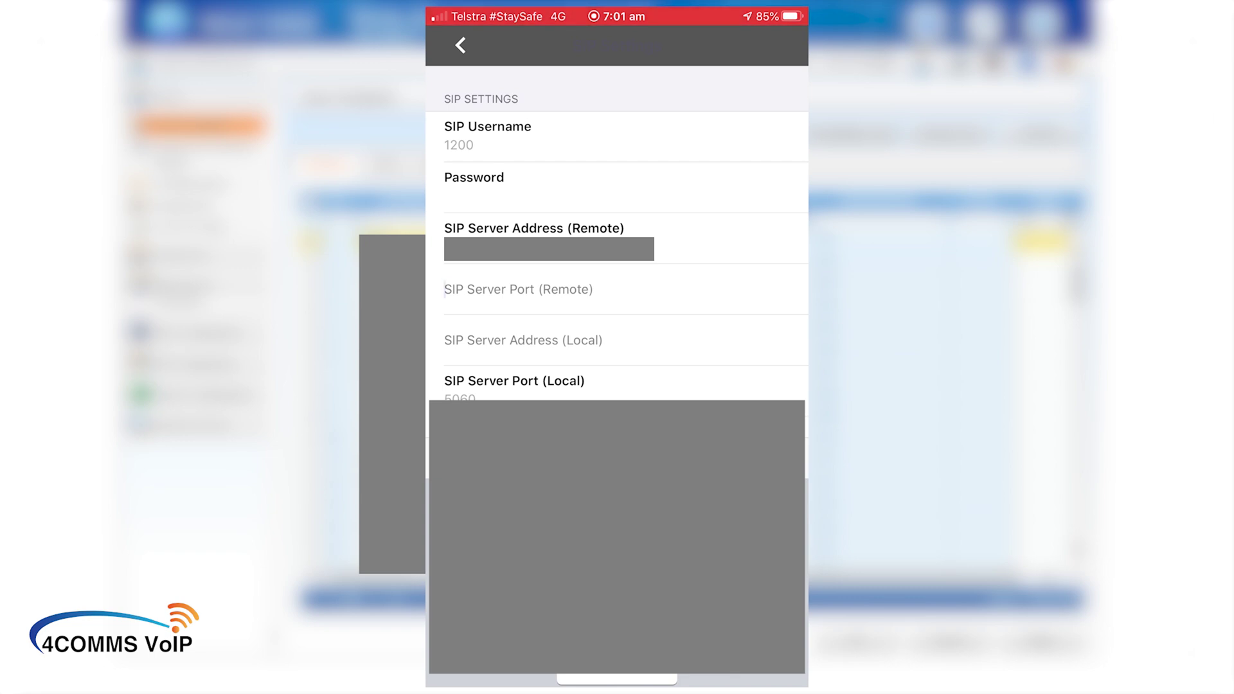
pyautogui.write('5')
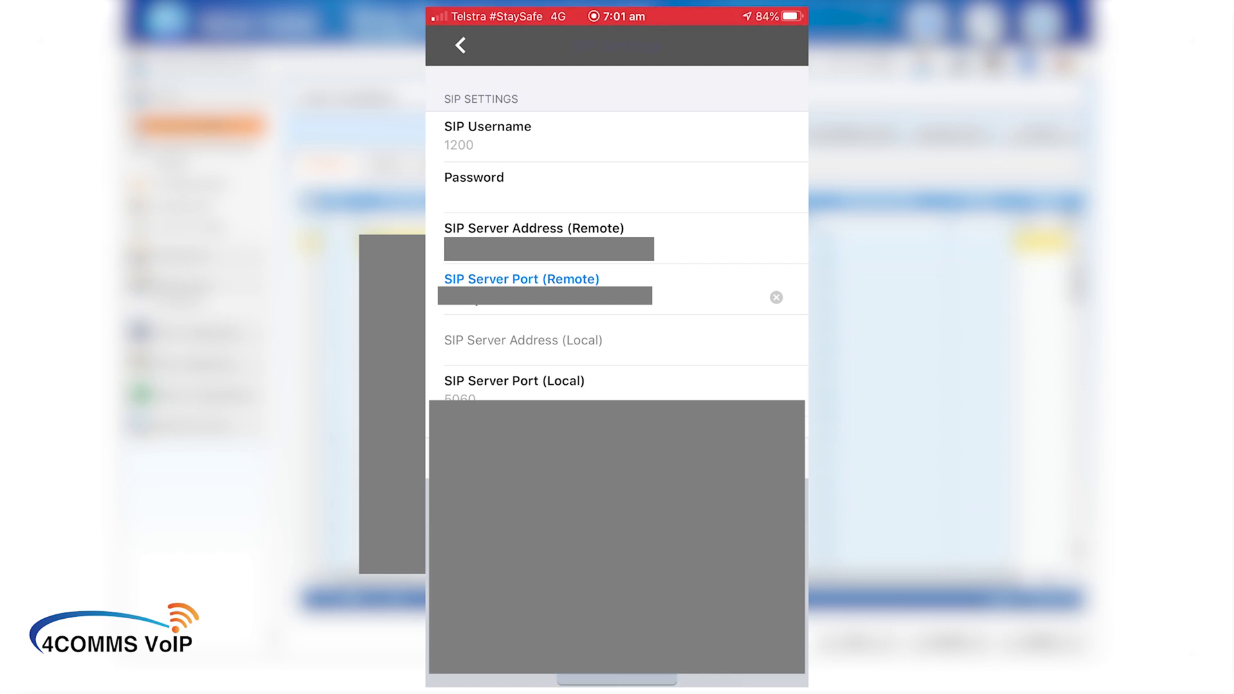
pyautogui.click(523, 340)
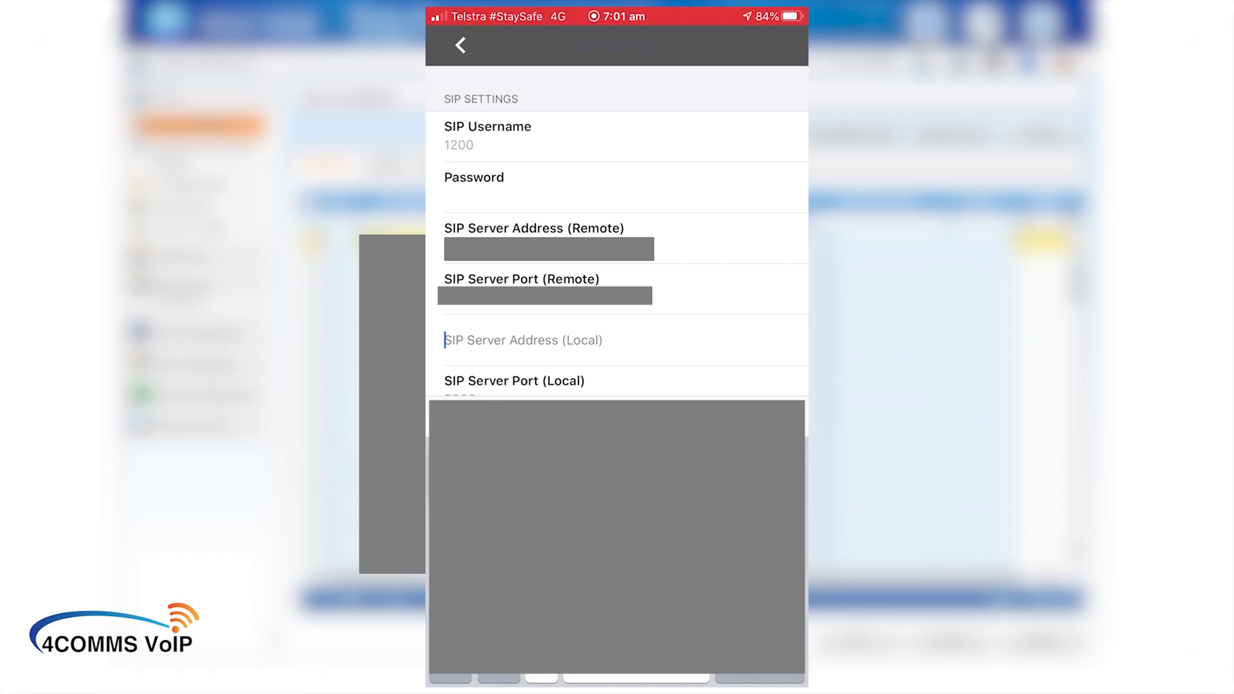
pyautogui.hotkey('ctrl', 'v')
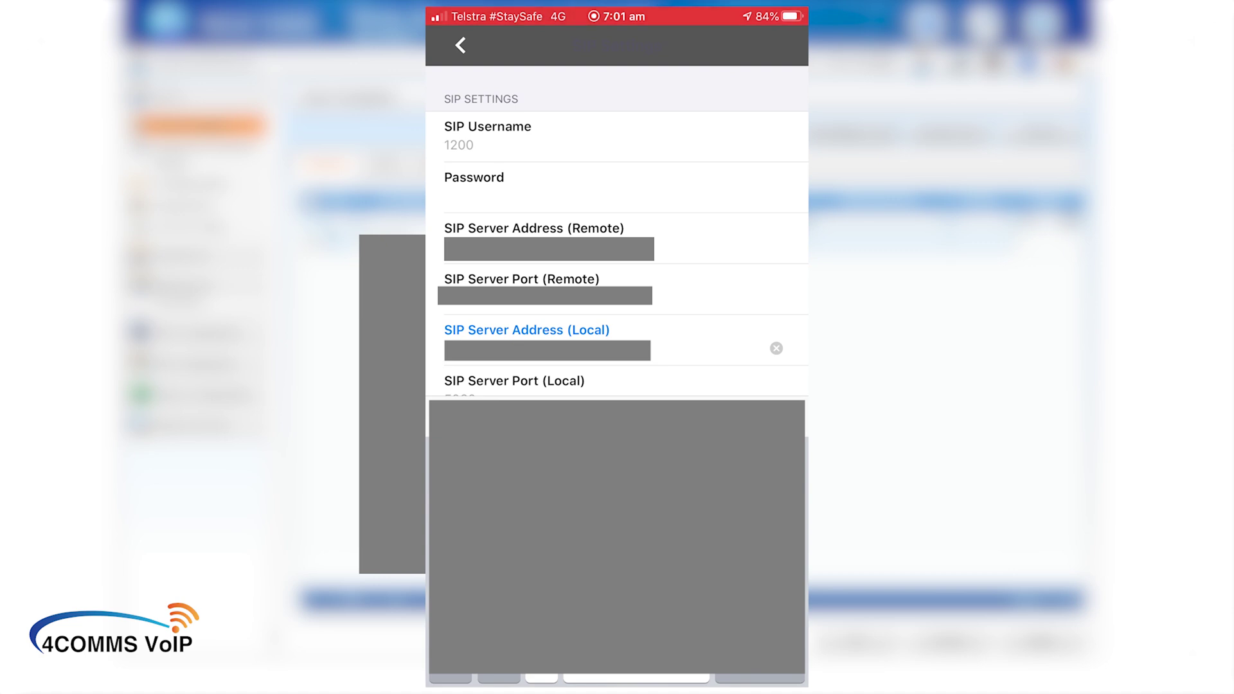
# Step: Set the local SIP server port to 5060 and go back to the main settings
pyautogui.scroll(-3, 617, 257)
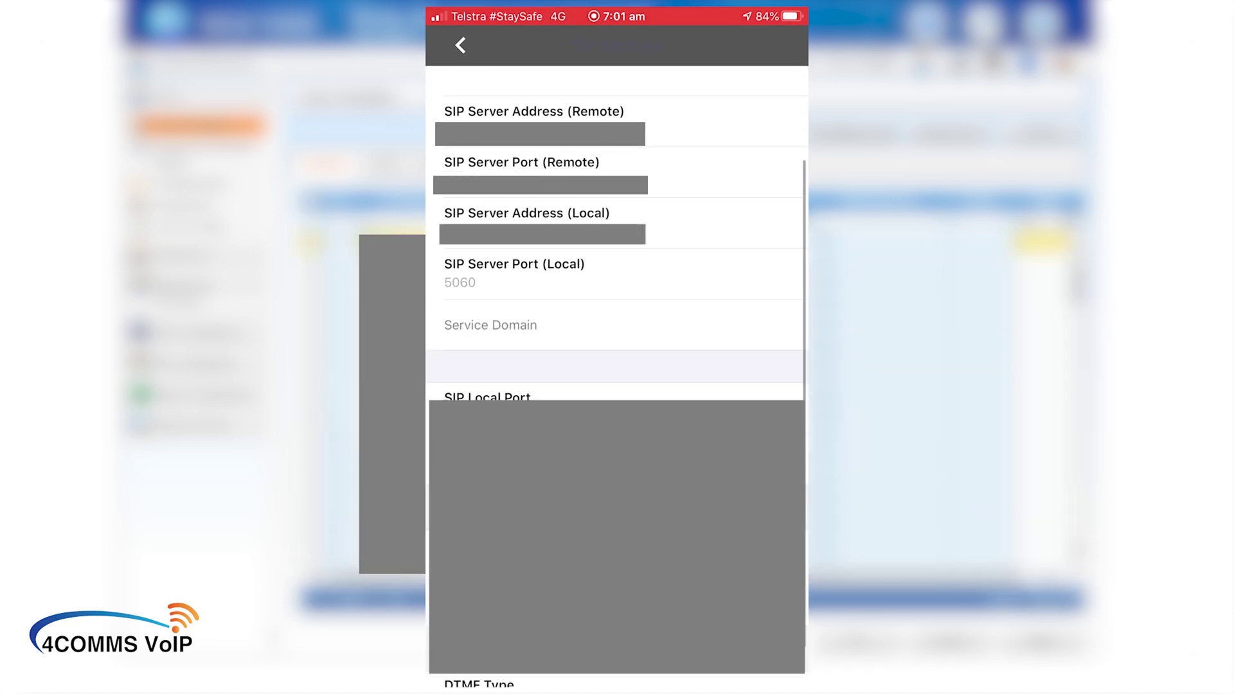
pyautogui.click(489, 276)
pyautogui.press('BackSpace')
pyautogui.press('BackSpace')
pyautogui.press('BackSpace')
pyautogui.press('BackSpace')
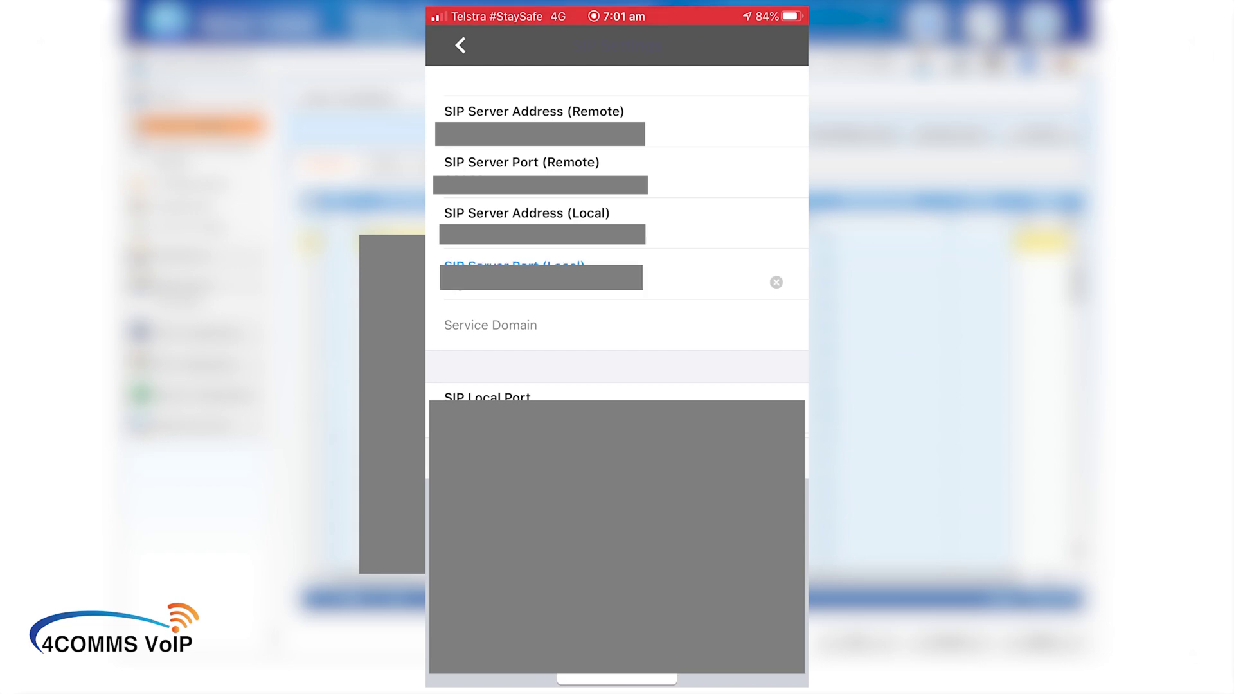
pyautogui.write('5060')
pyautogui.scroll(-3, 617, 386)
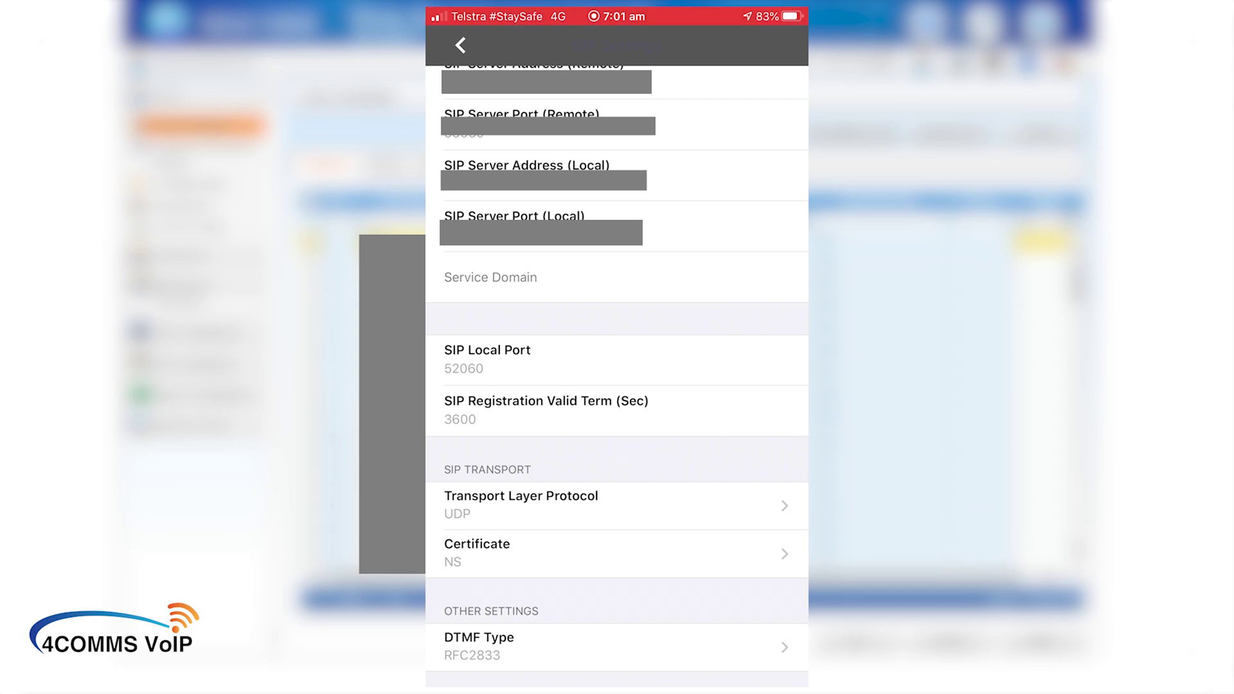
pyautogui.scroll(3, 617, 386)
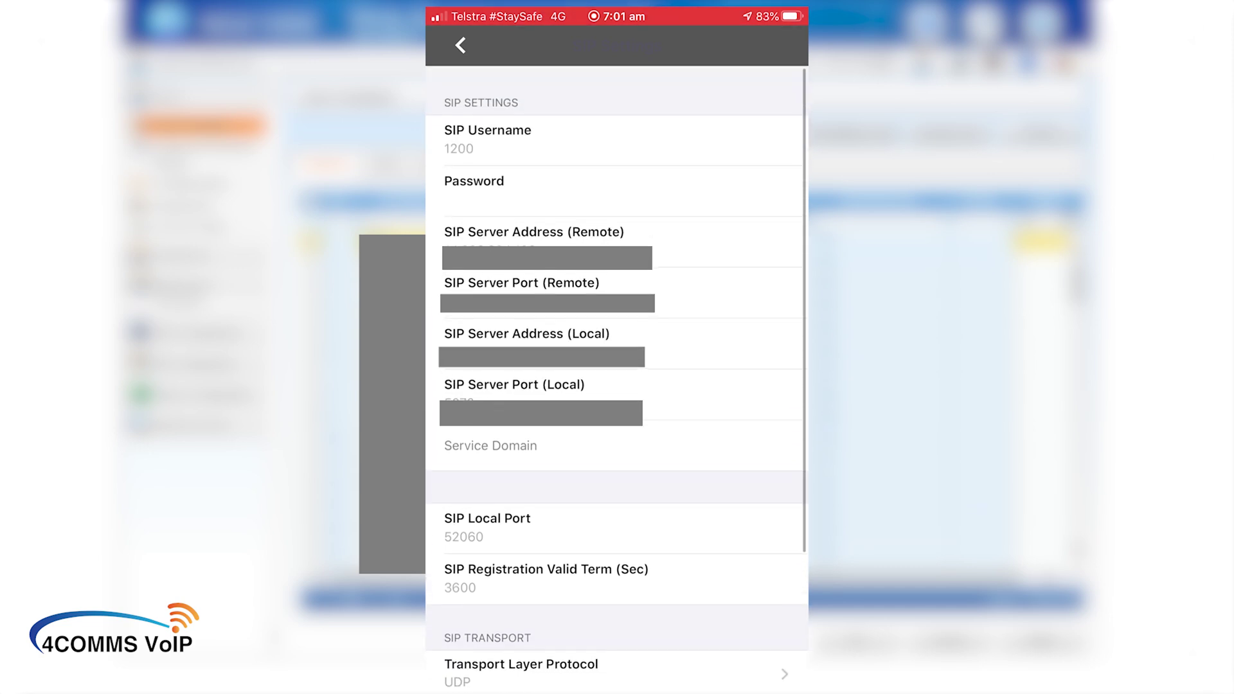
pyautogui.click(461, 45)
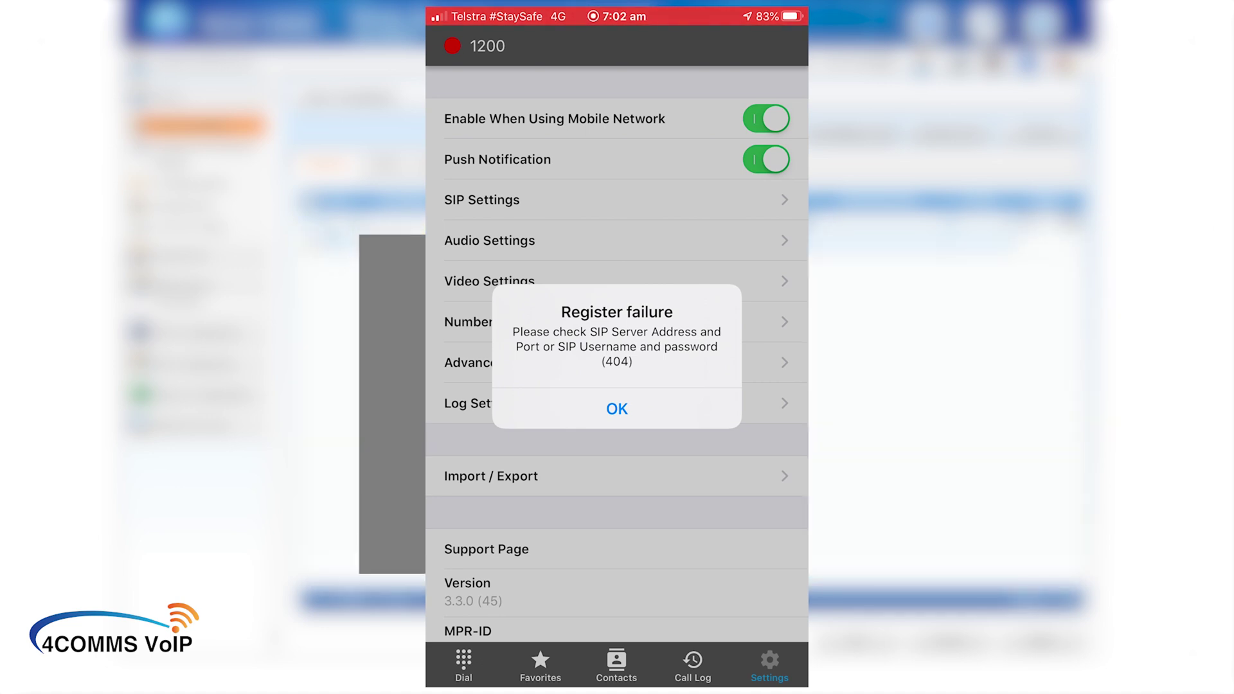
# Step: Dismiss the Register failure alert and switch to the dial keypad
pyautogui.click(617, 409)
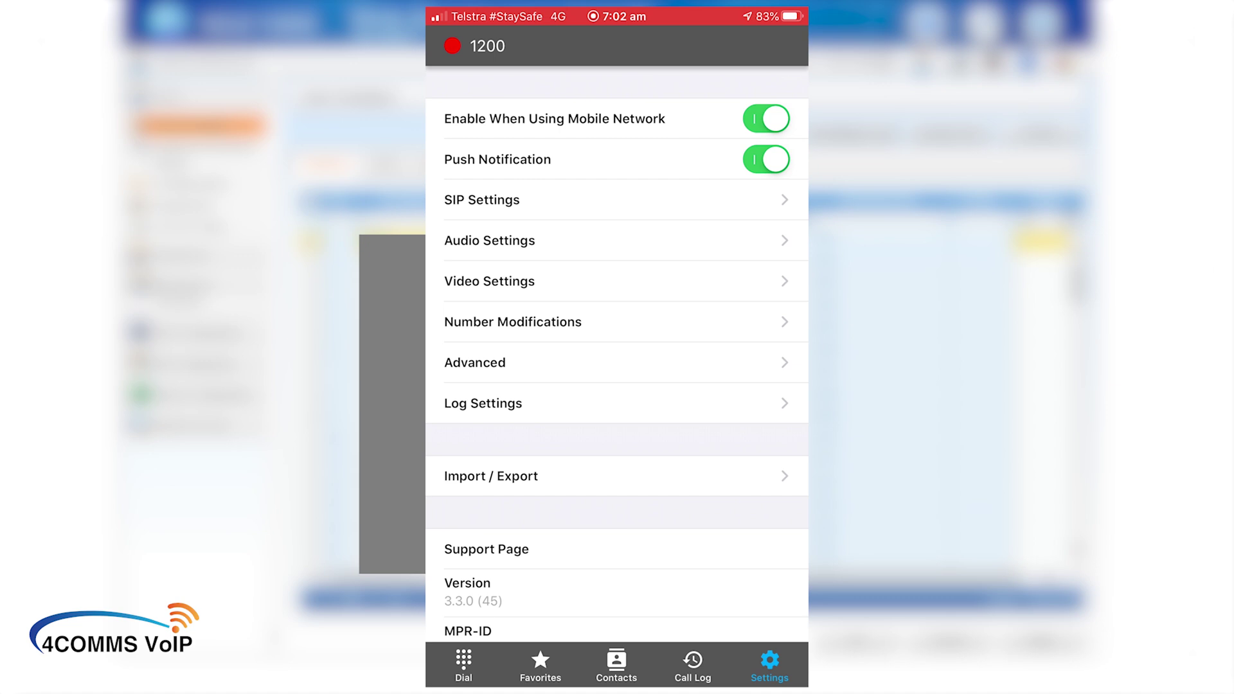
pyautogui.scroll(-2, 617, 354)
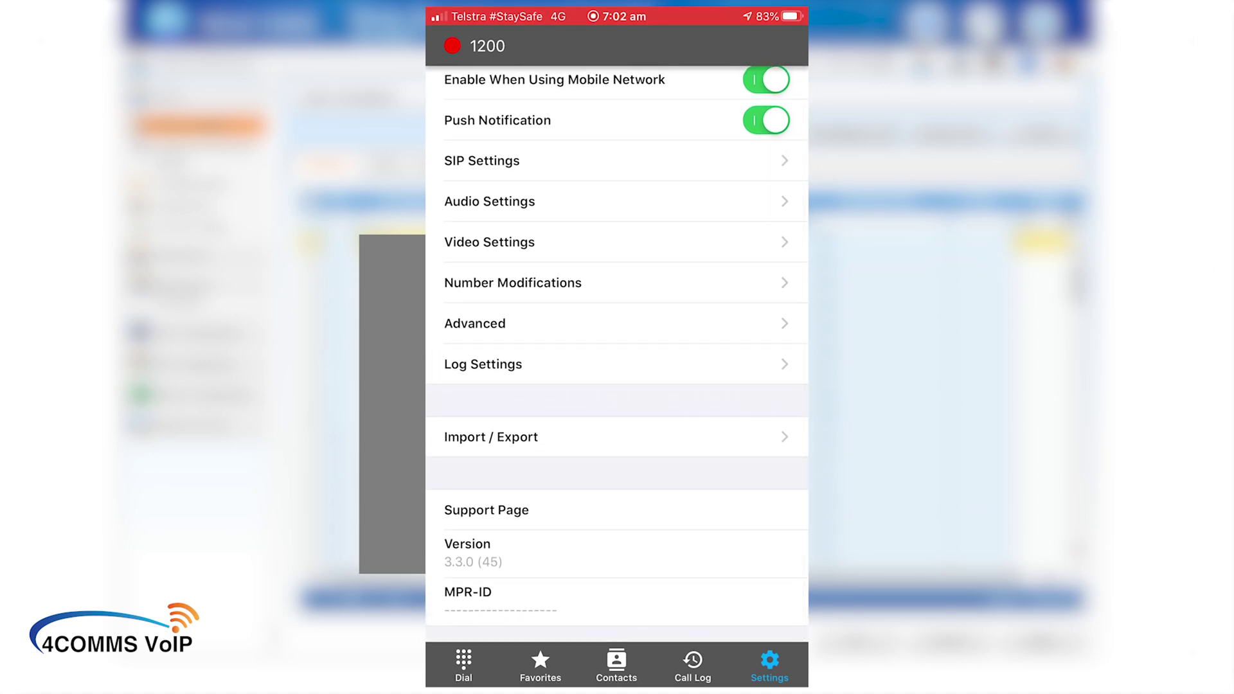
pyautogui.scroll(-1, 617, 353)
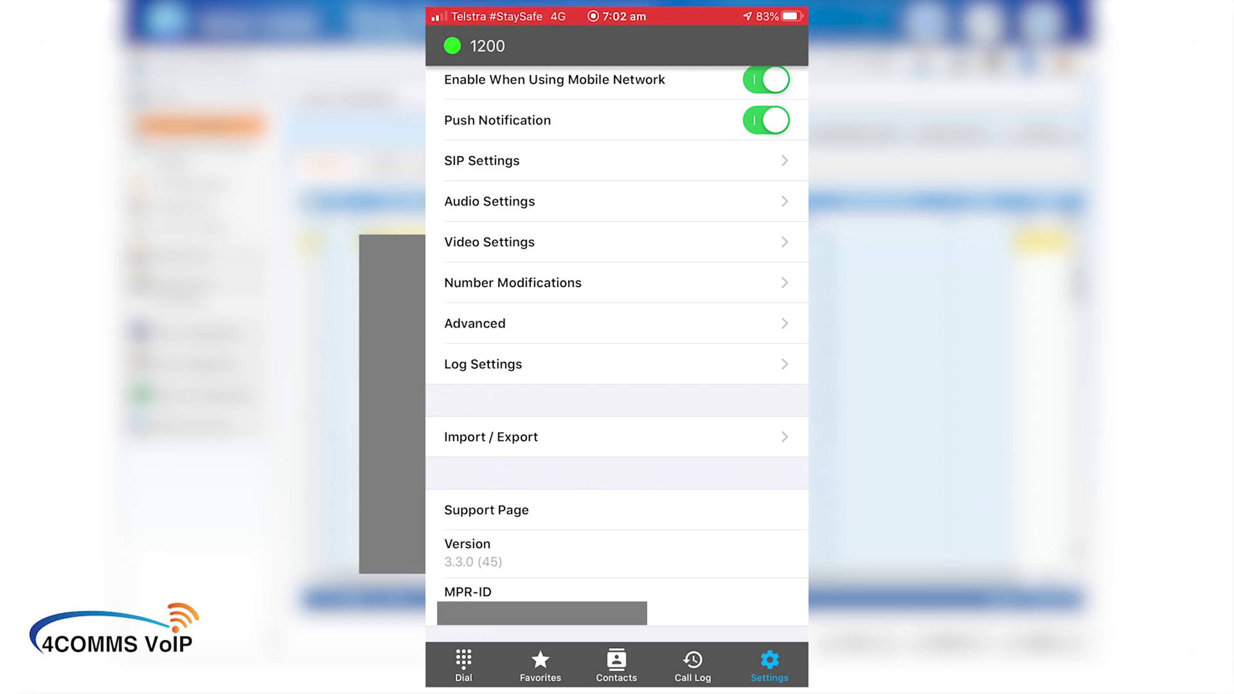
pyautogui.click(464, 664)
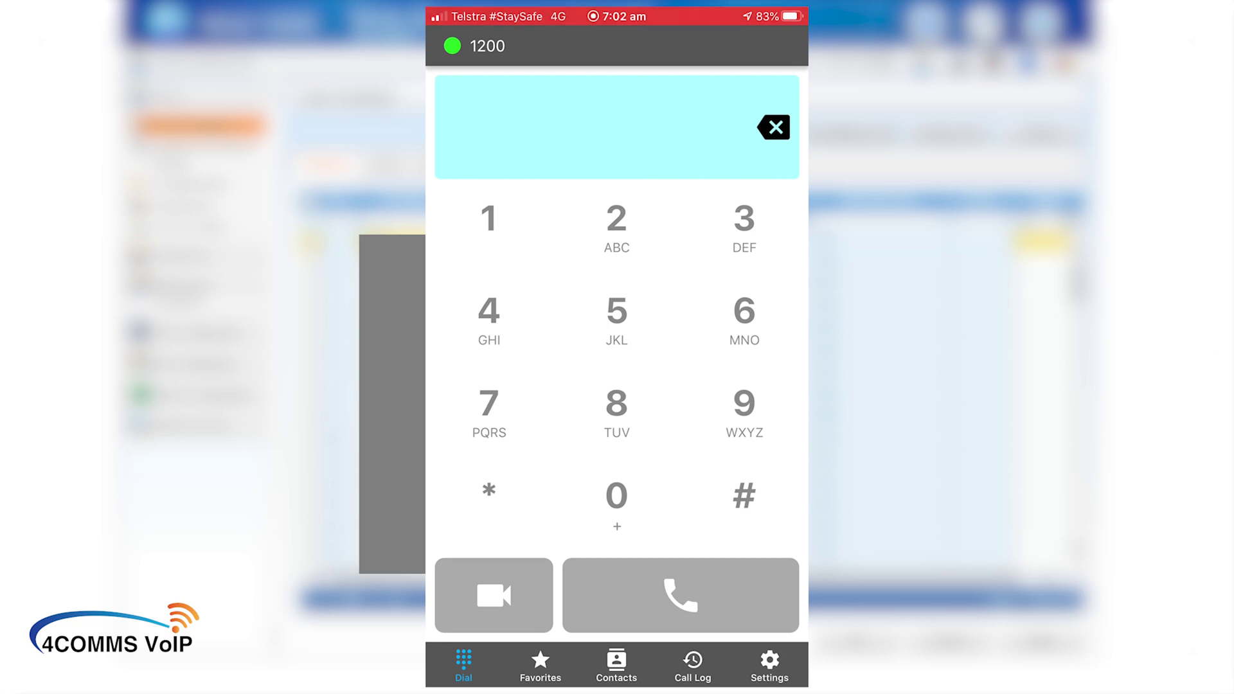
# Step: Set the Number Modifications Trunk Access Number to 0 and return to the settings list
pyautogui.click(770, 665)
pyautogui.click(513, 283)
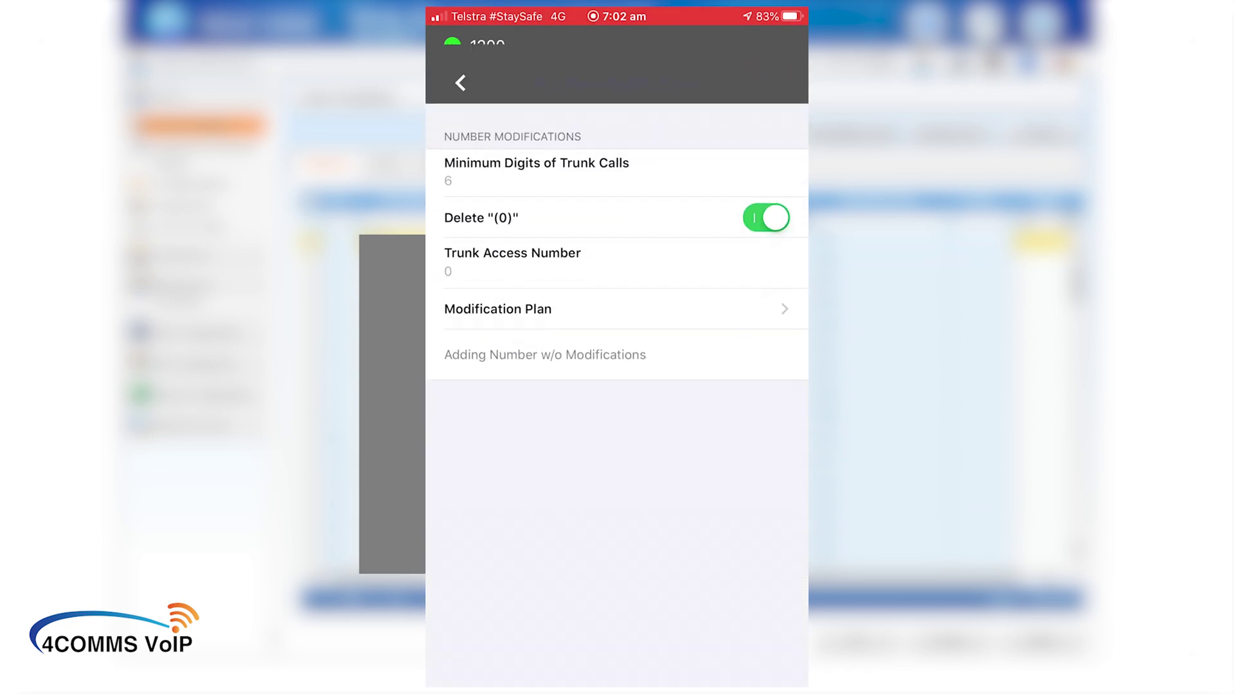
pyautogui.click(513, 225)
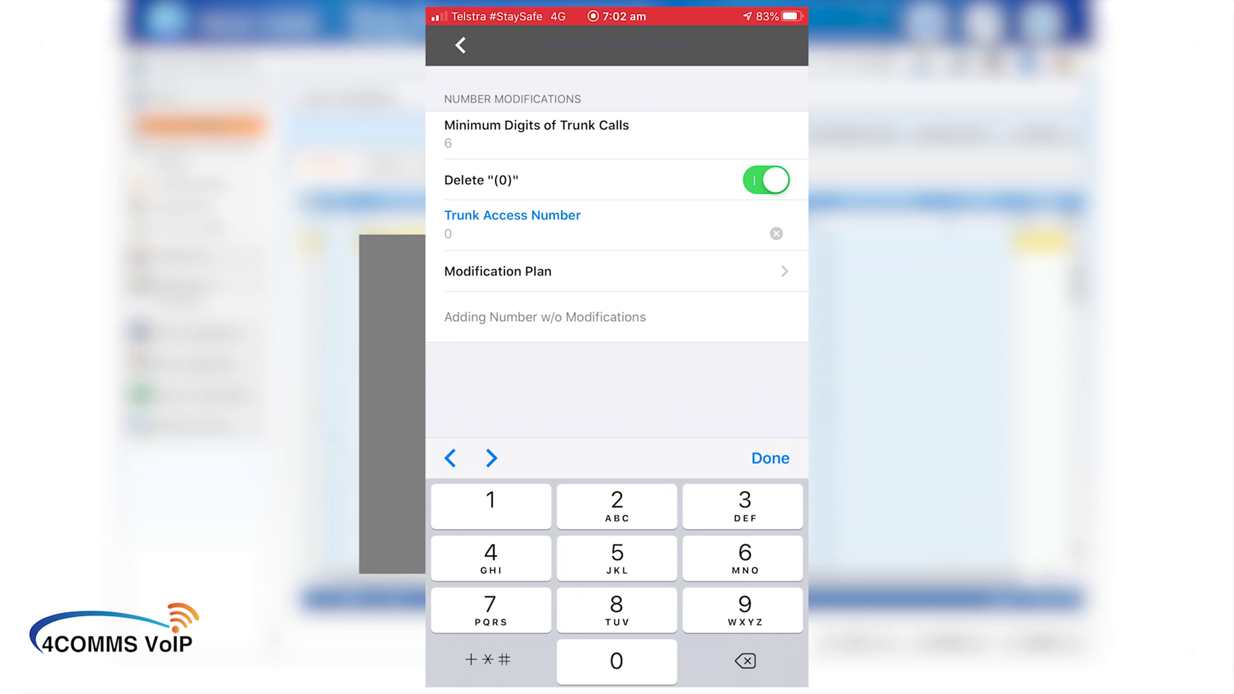
pyautogui.press('BackSpace')
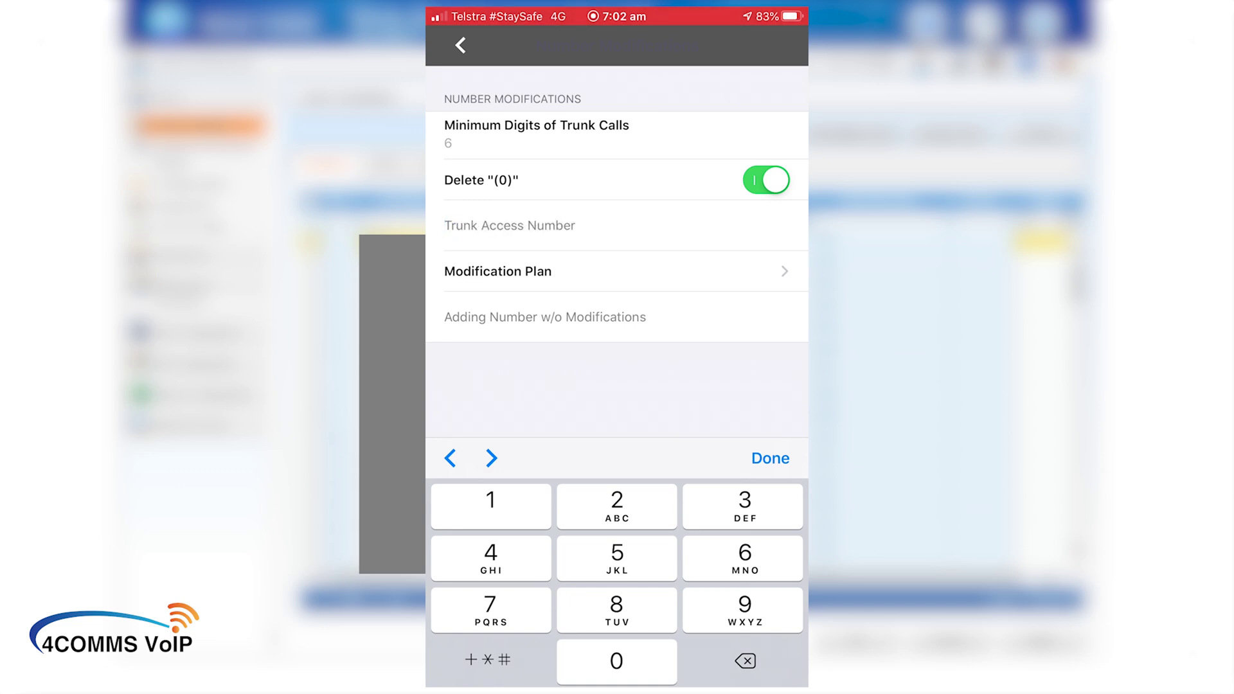
pyautogui.write('0')
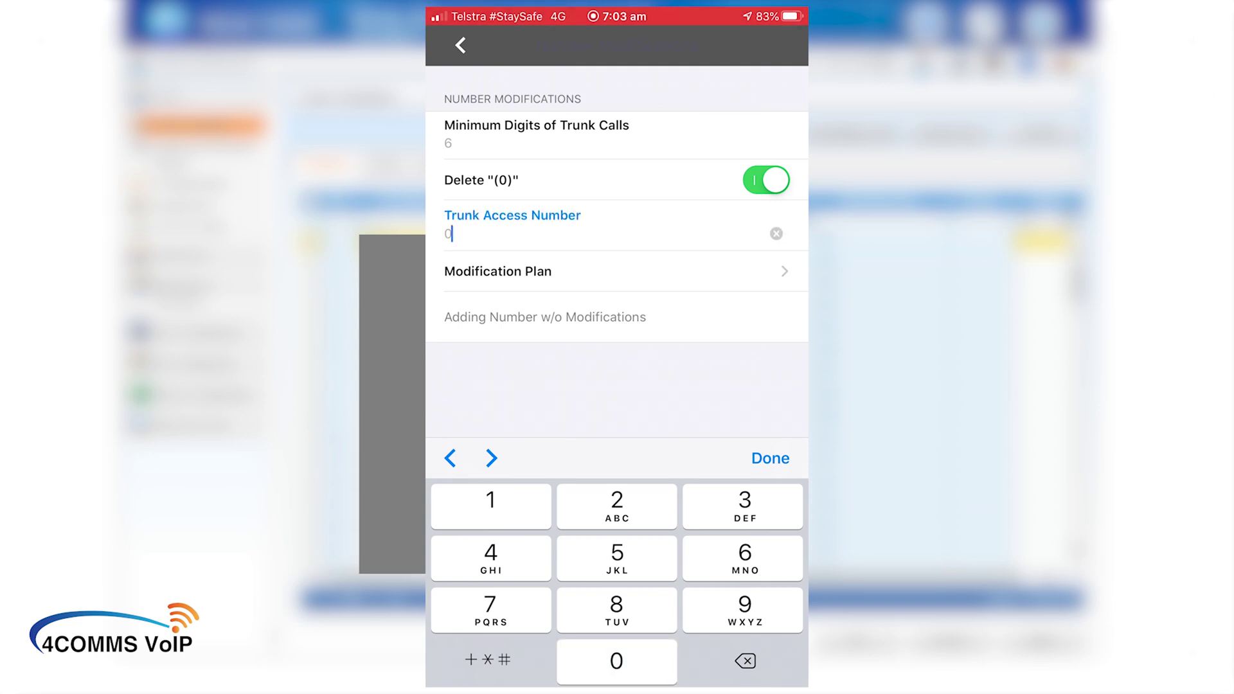
pyautogui.click(771, 458)
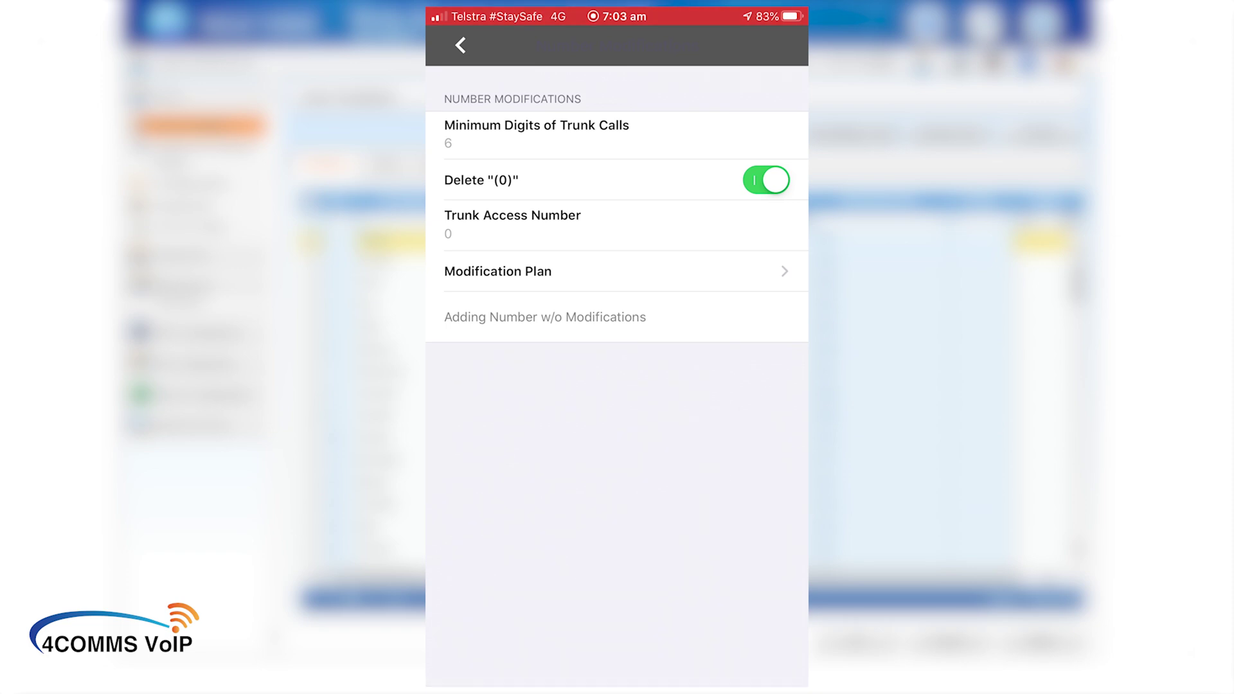
pyautogui.click(464, 666)
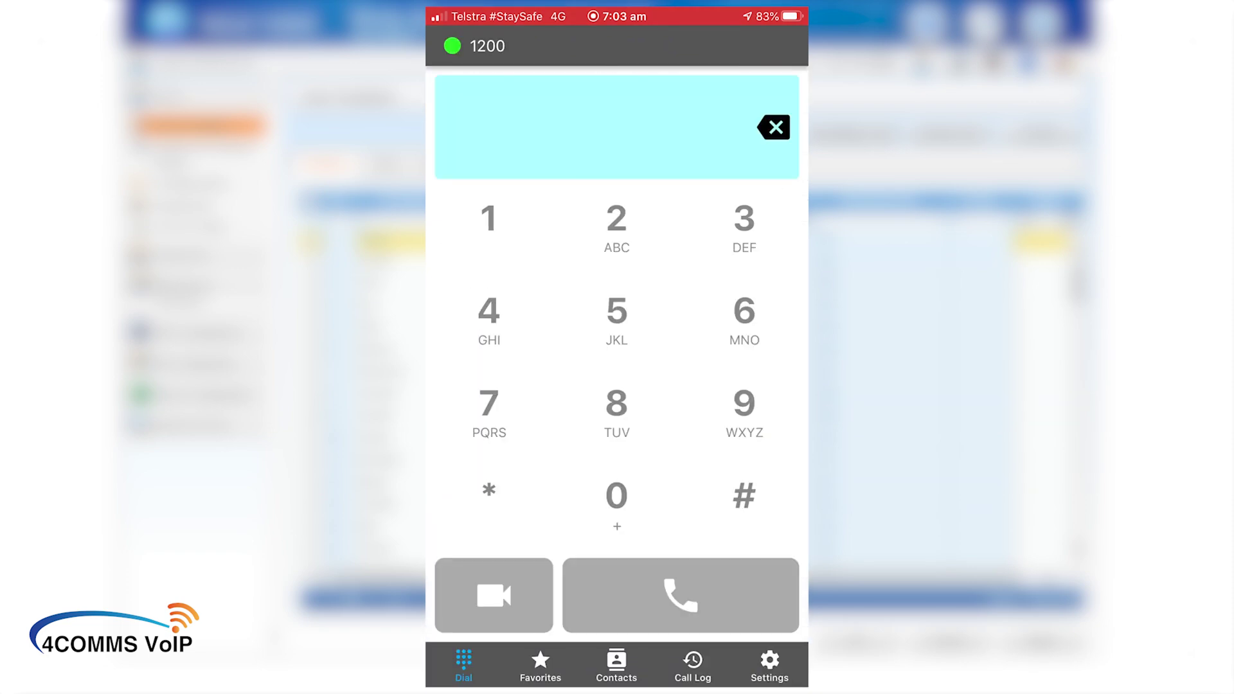
pyautogui.click(770, 665)
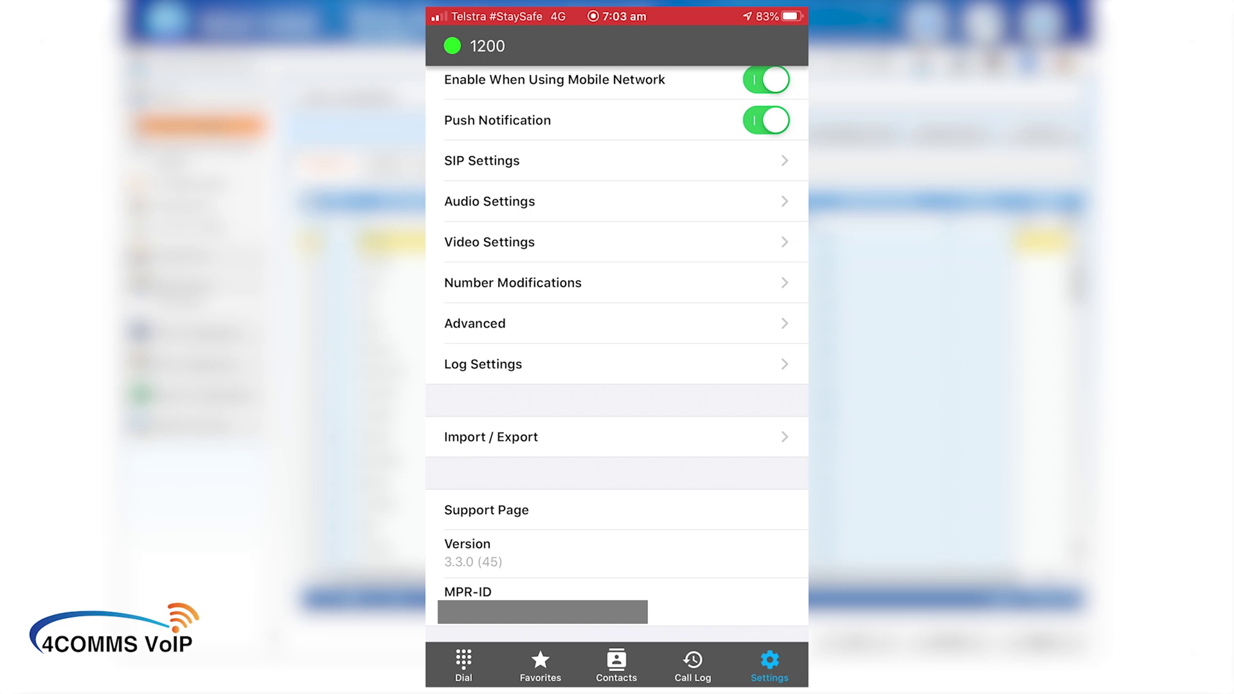
pyautogui.scroll(2, 617, 322)
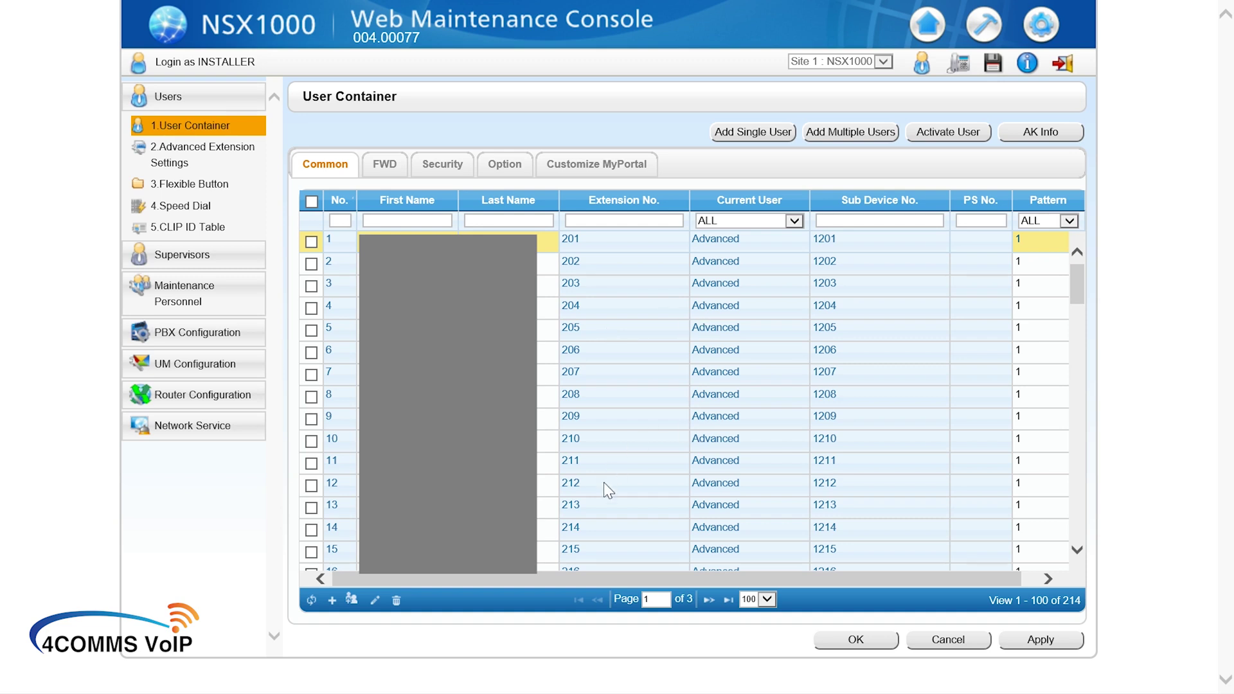
# Step: Filter the User Container list to extension 1200 and select its row
pyautogui.scroll(-9, 603, 482)
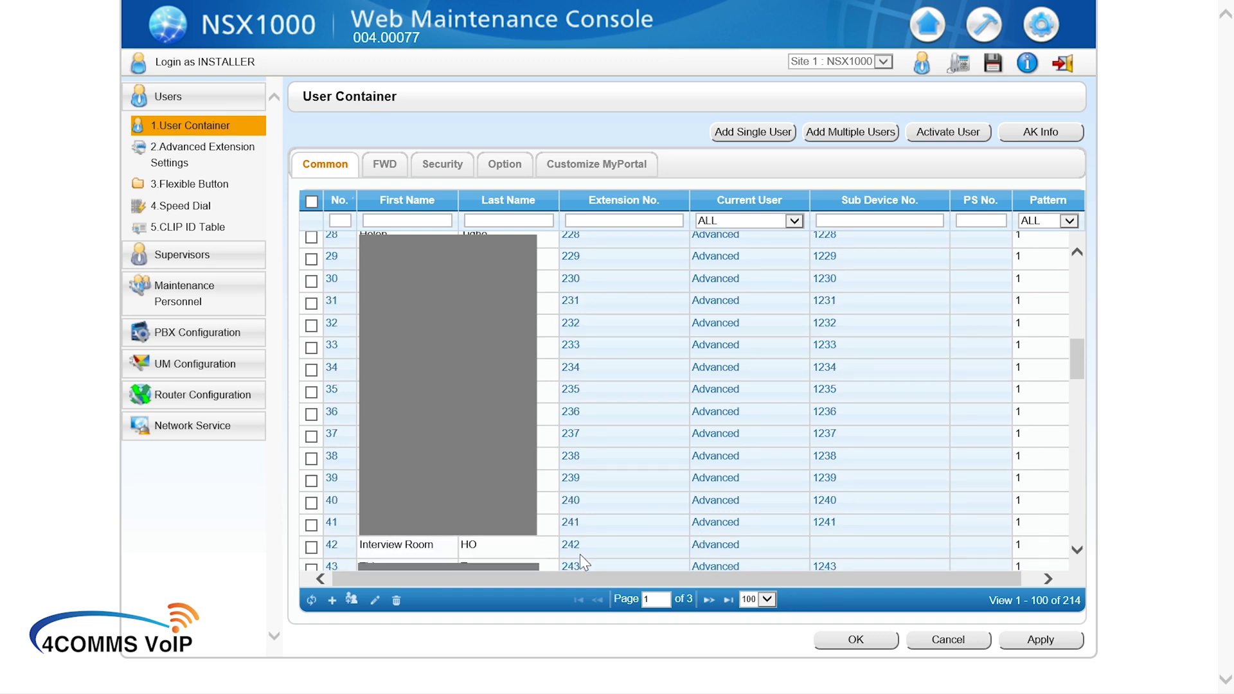
pyautogui.click(337, 550)
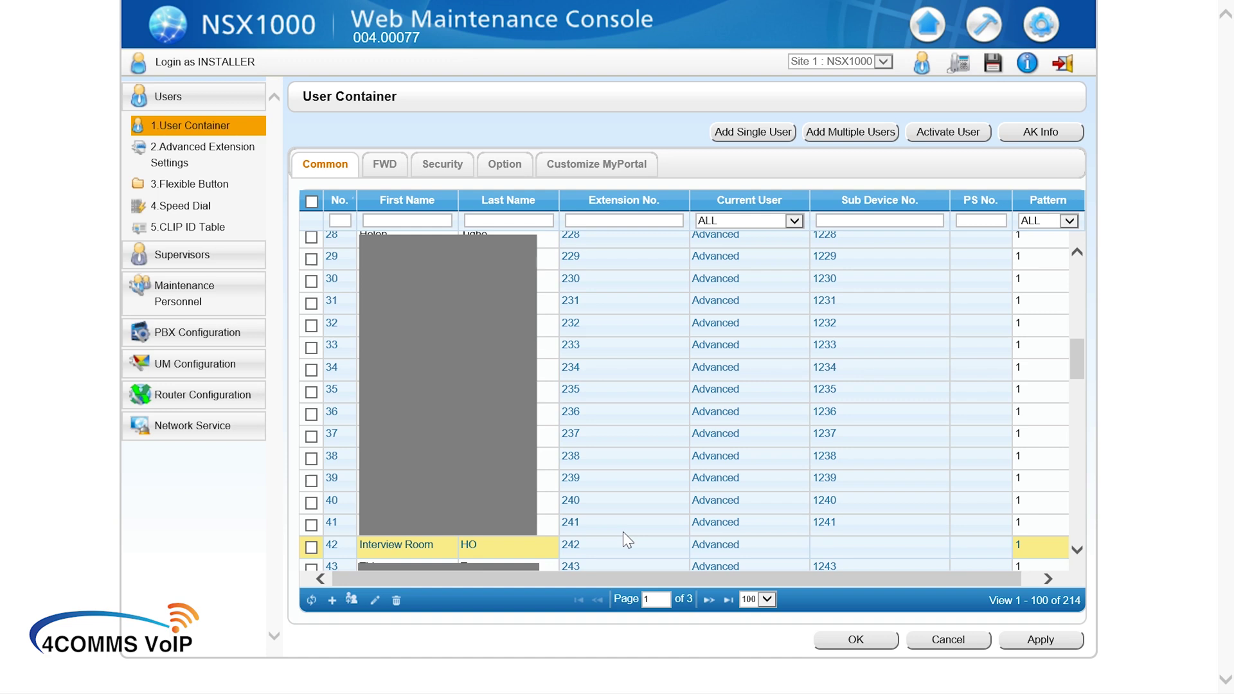
pyautogui.click(609, 219)
pyautogui.write('1200')
pyautogui.press('Return')
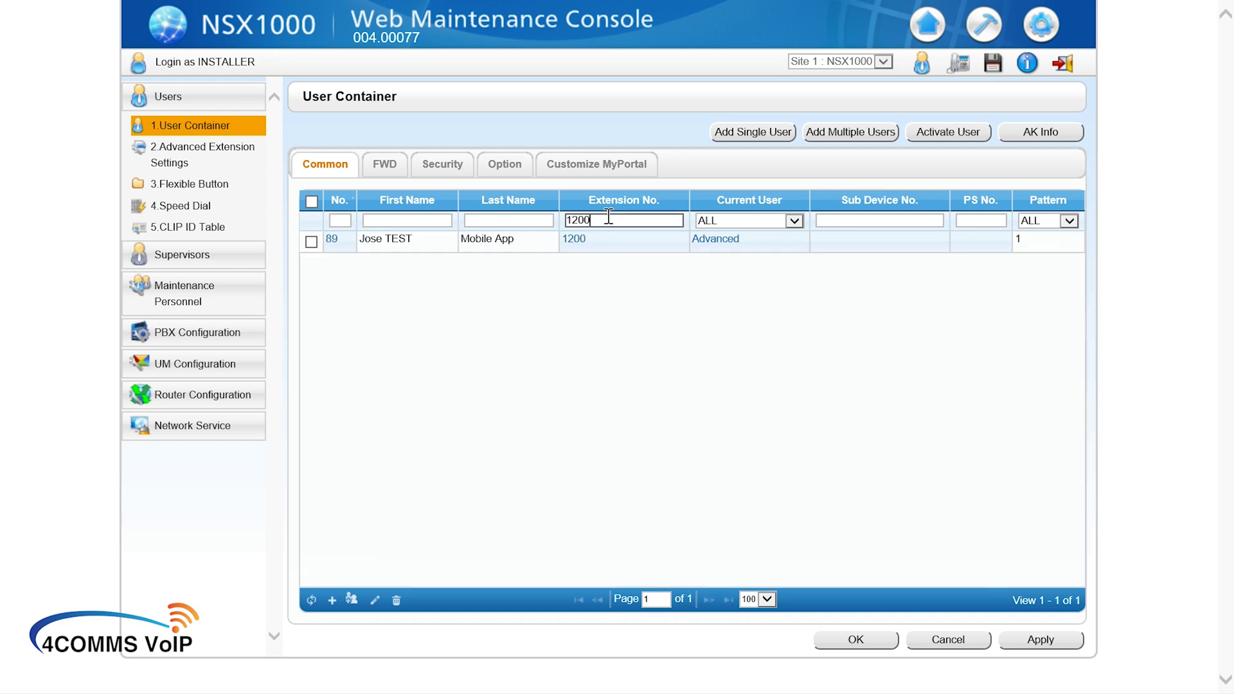
pyautogui.click(599, 242)
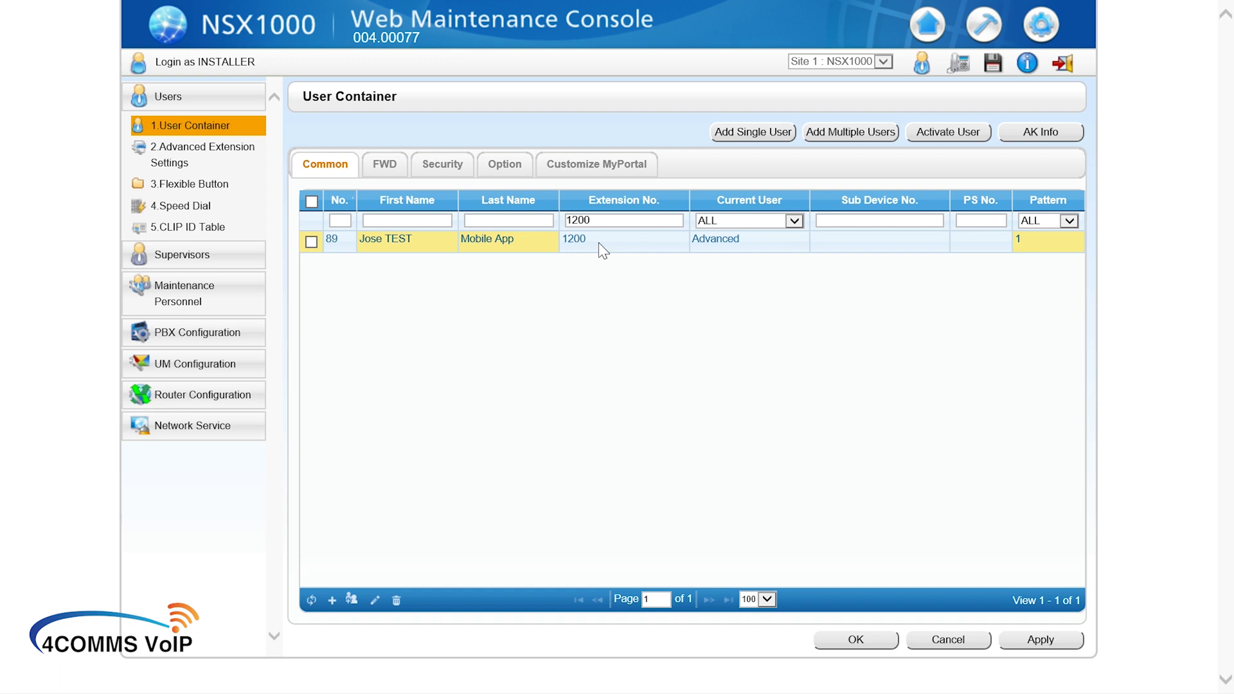
# Step: Tick the extension 1200 user and delete it, confirming both prompts
pyautogui.click(396, 600)
pyautogui.click(608, 369)
pyautogui.click(311, 242)
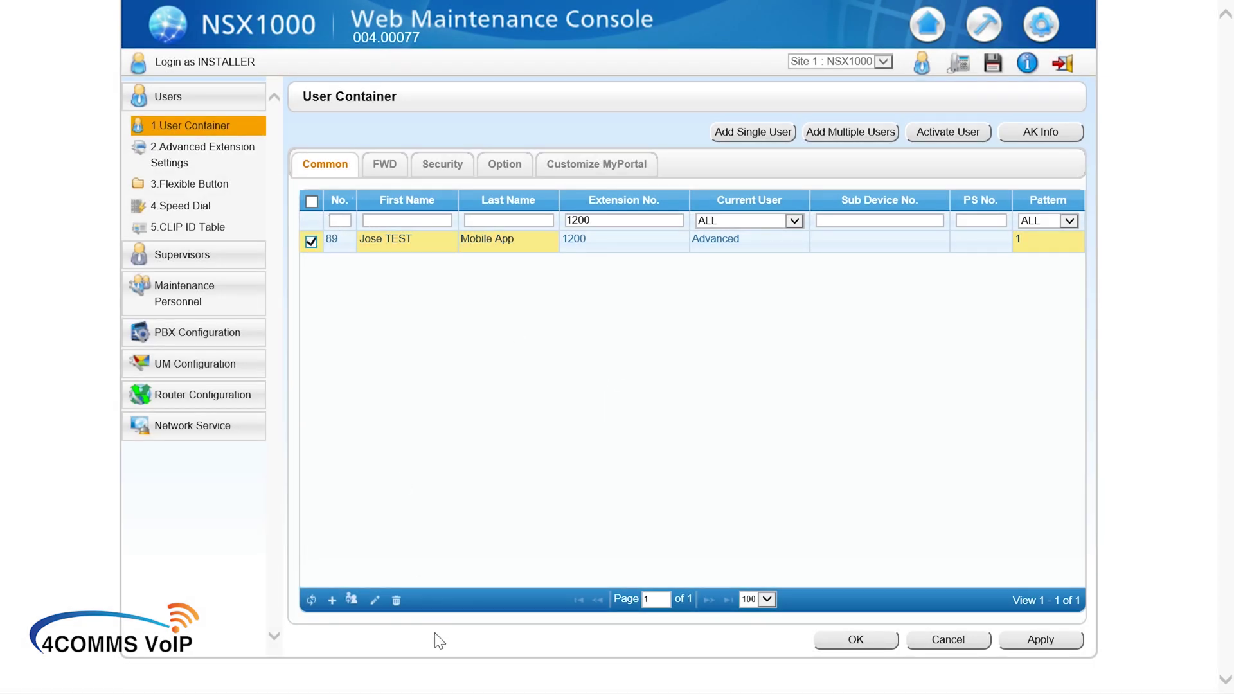
pyautogui.click(396, 599)
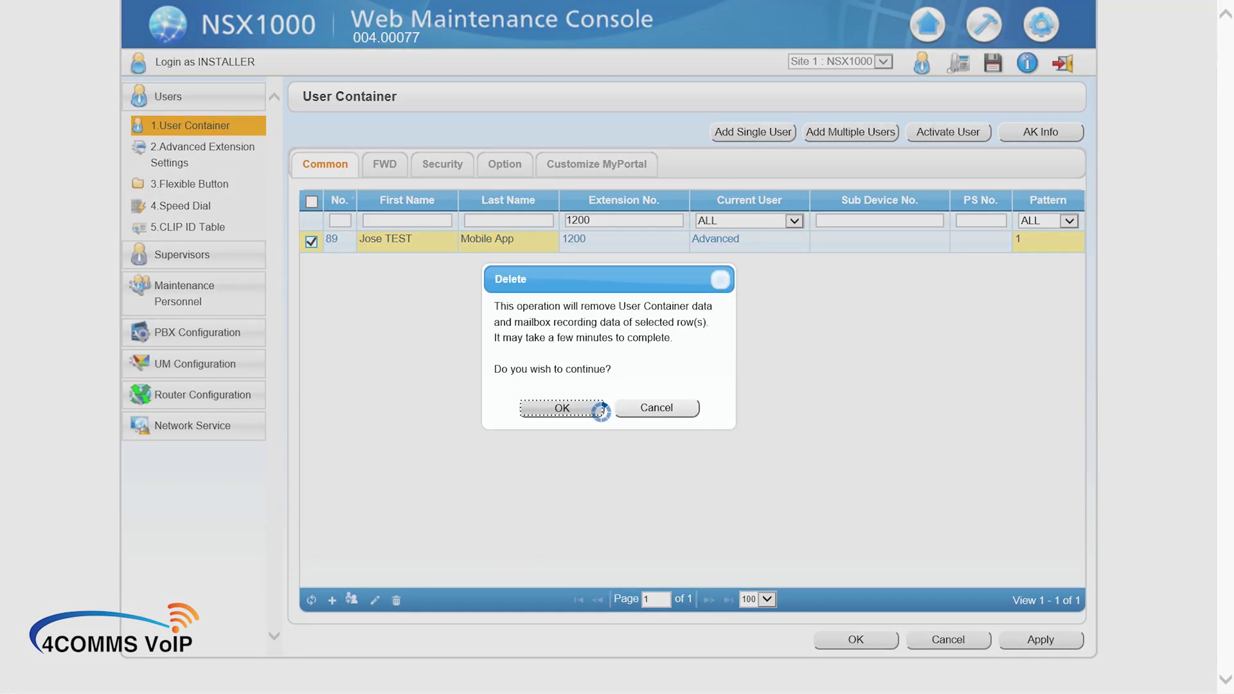
pyautogui.click(595, 410)
pyautogui.click(594, 408)
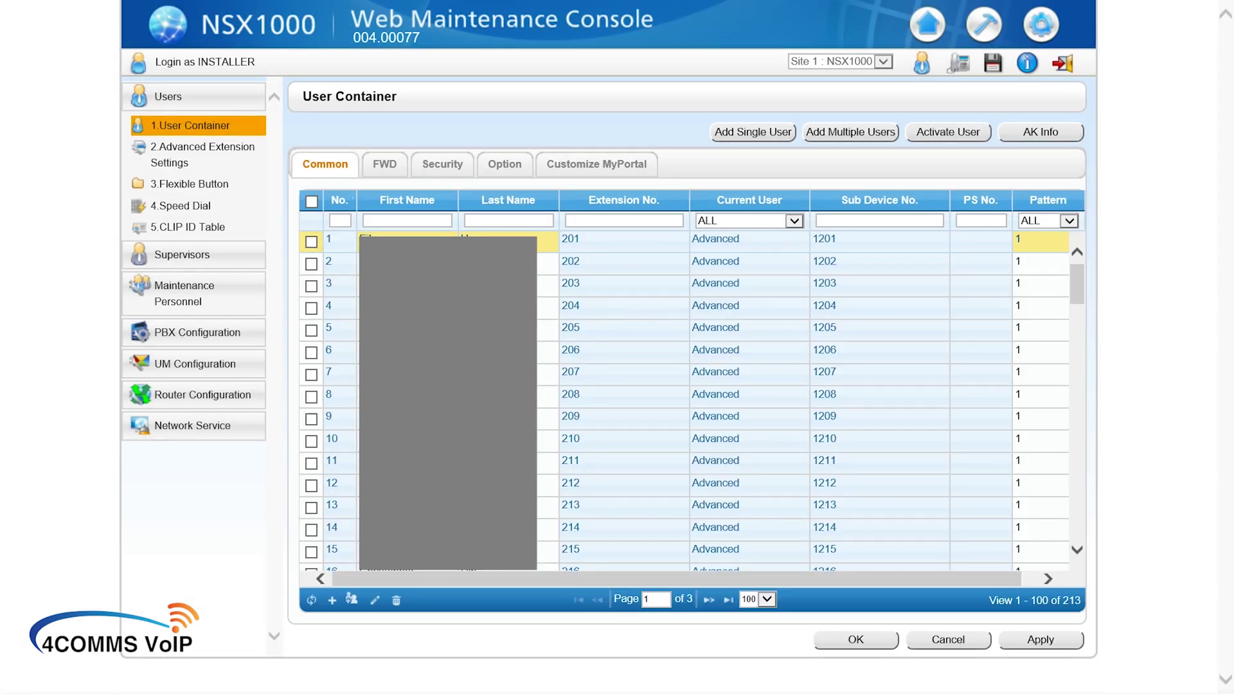
# Step: Filter the list to extension 242 and open the Interview Room HO user for editing
pyautogui.click(589, 222)
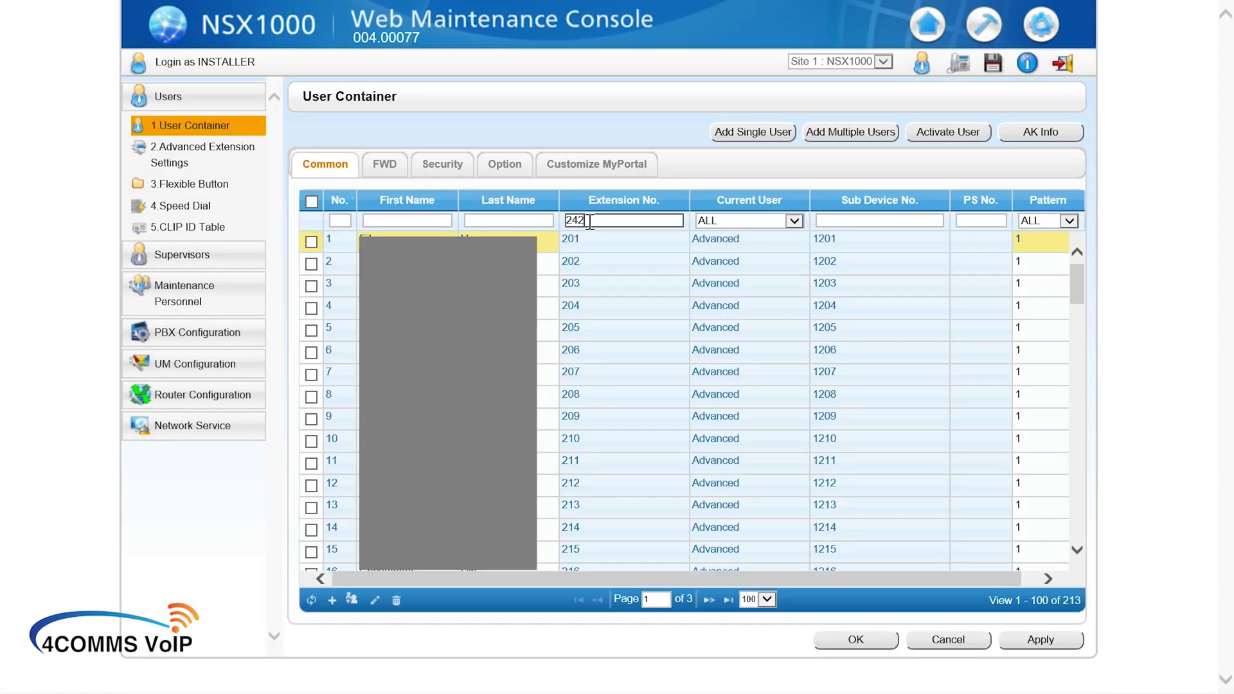
pyautogui.write('242')
pyautogui.press('Return')
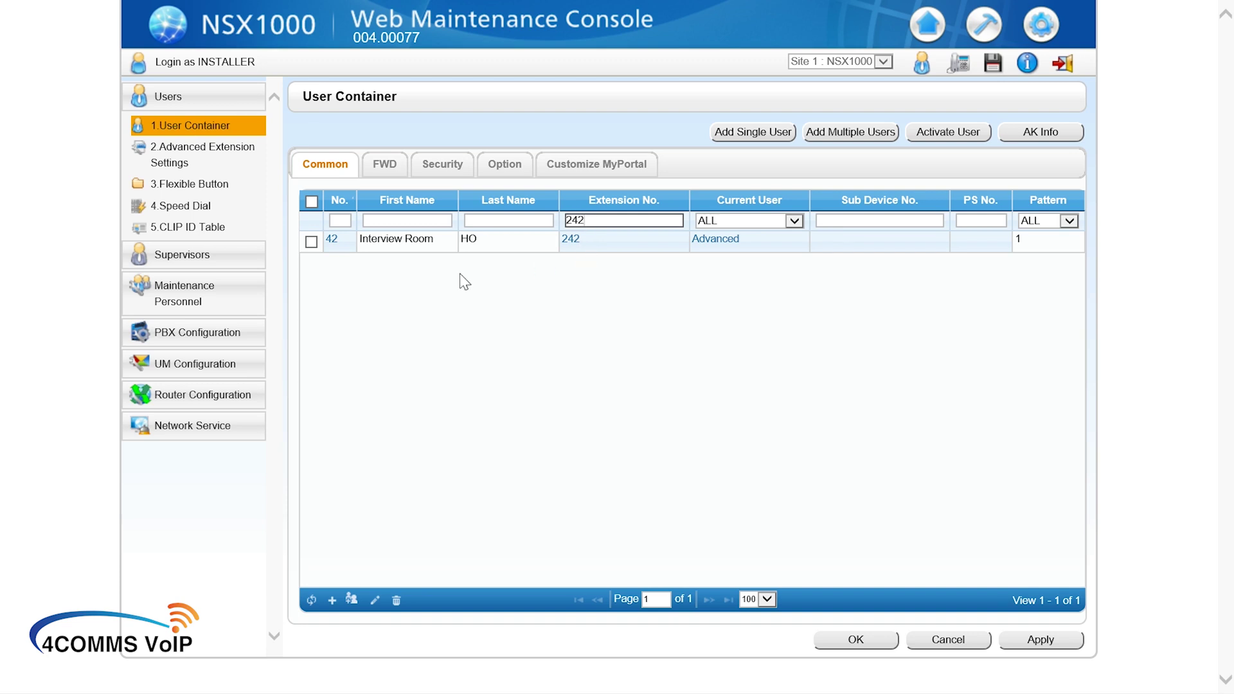
pyautogui.click(311, 242)
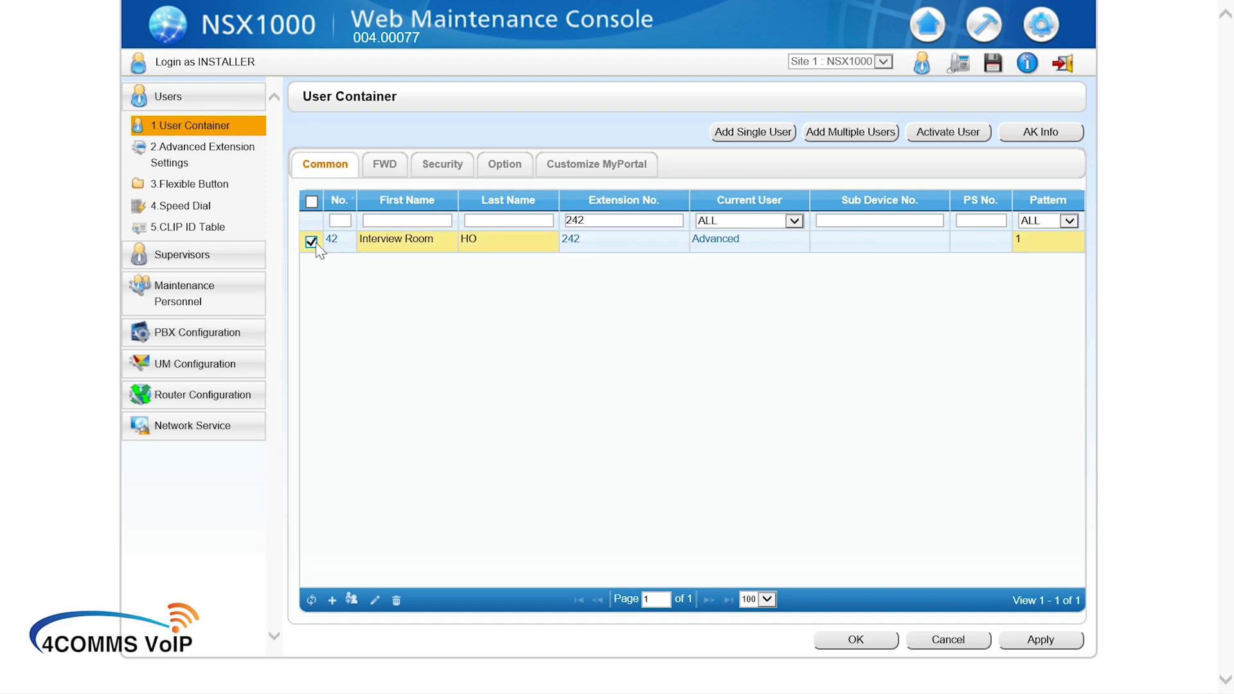
pyautogui.click(372, 602)
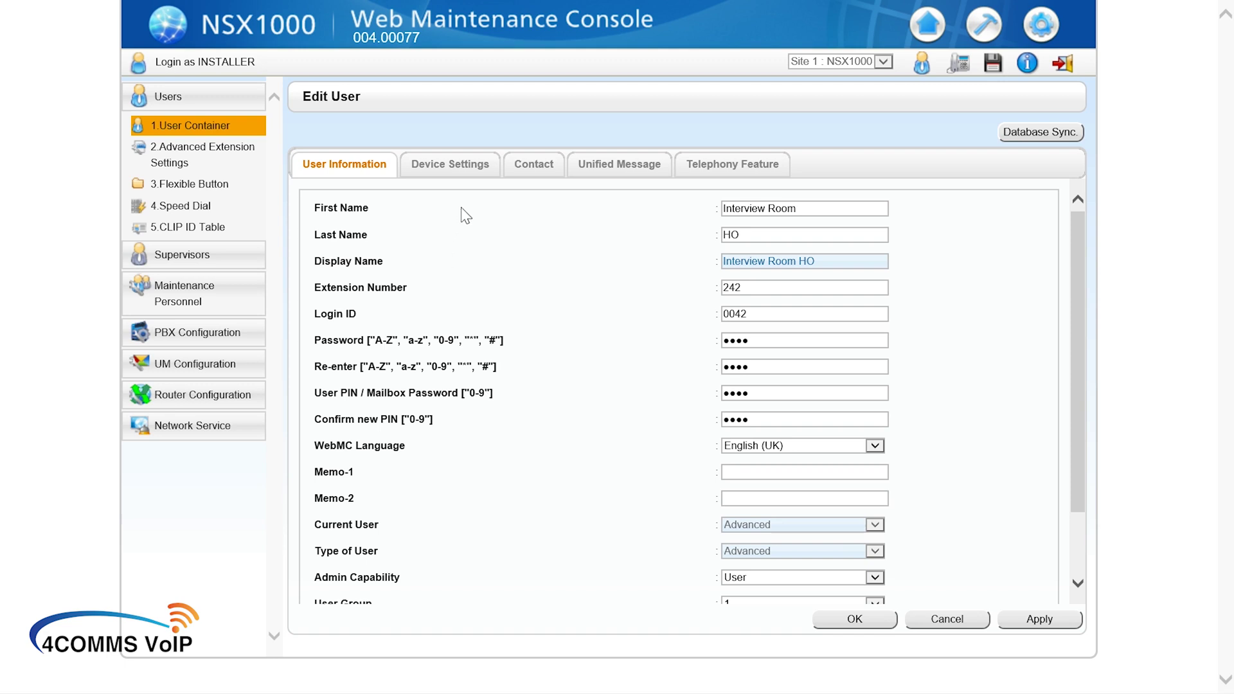
# Step: Enter Sub Device Number 1200 in Device Settings, then apply and save
pyautogui.click(470, 166)
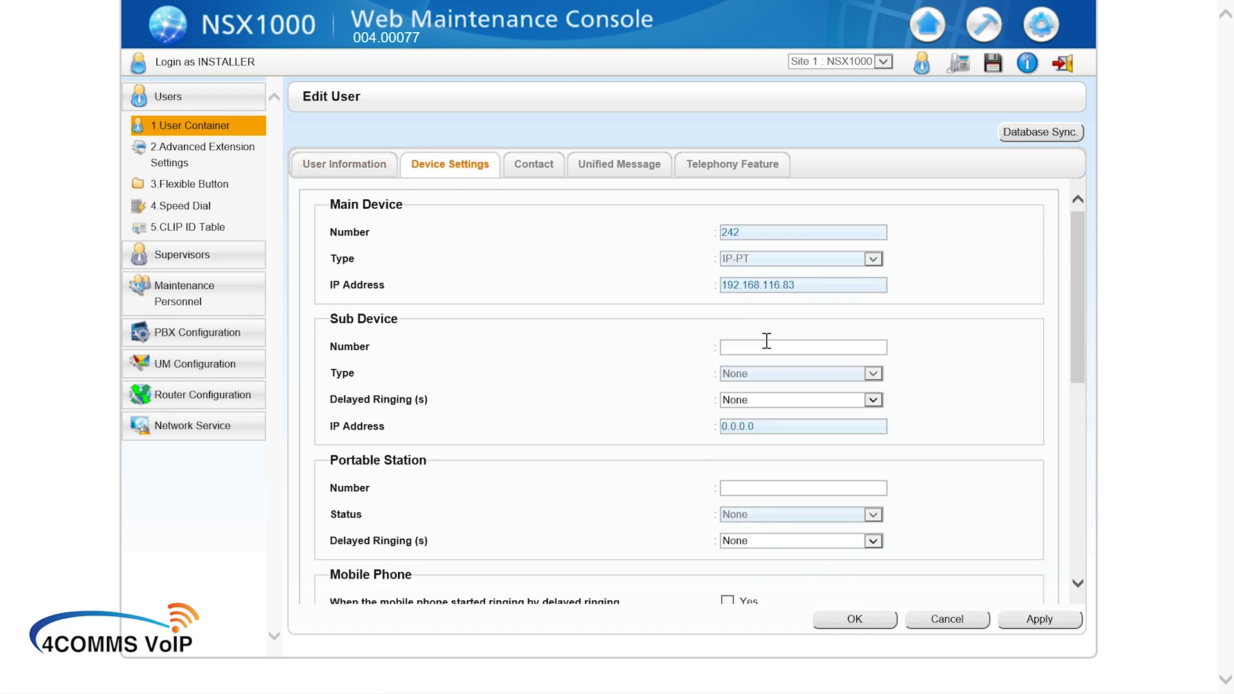
pyautogui.click(766, 345)
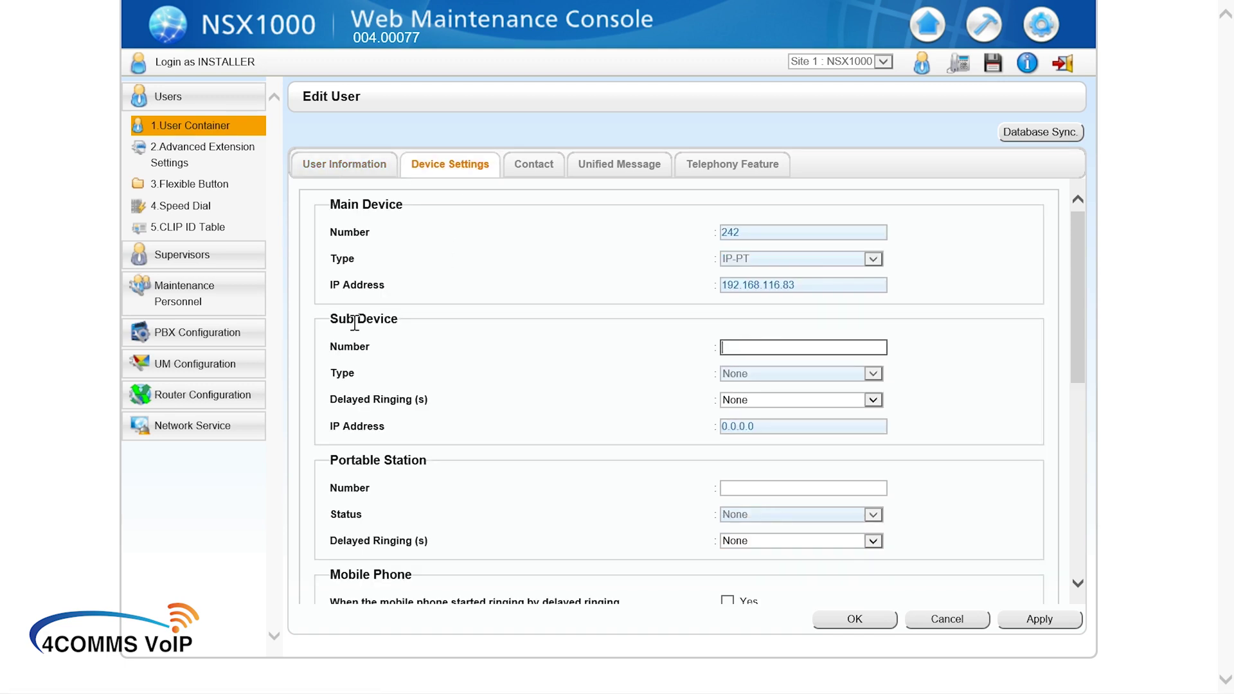
pyautogui.write('1200')
pyautogui.click(1066, 624)
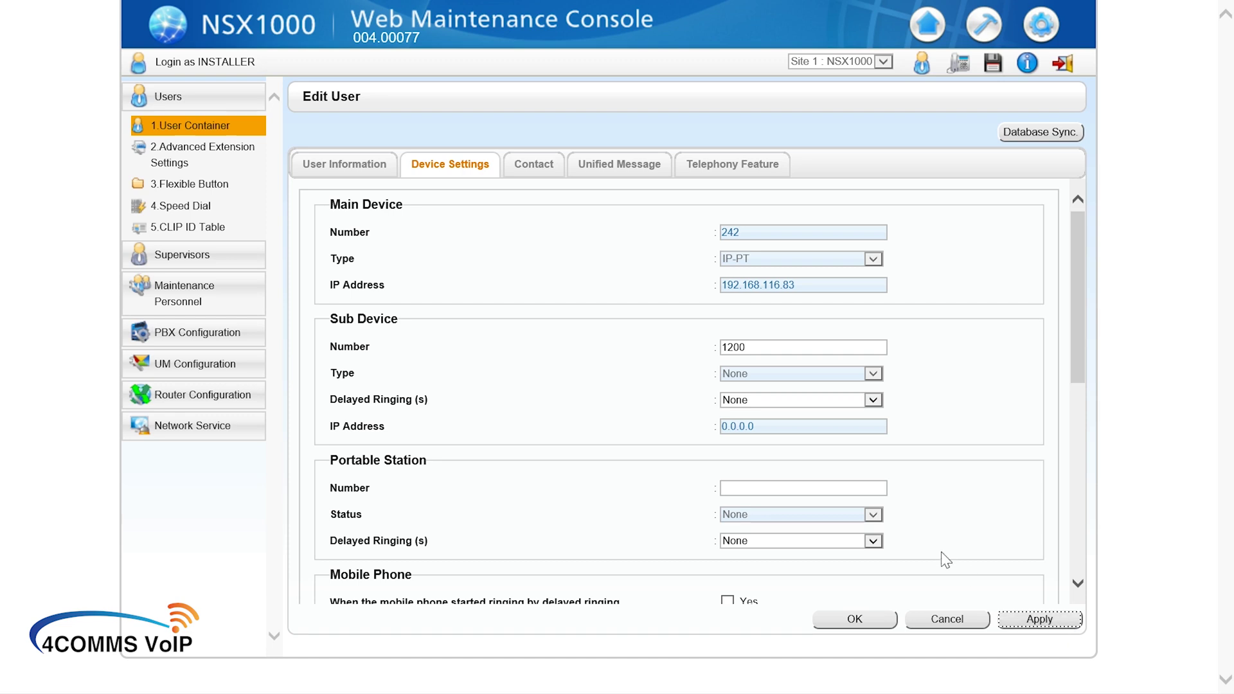
pyautogui.click(855, 620)
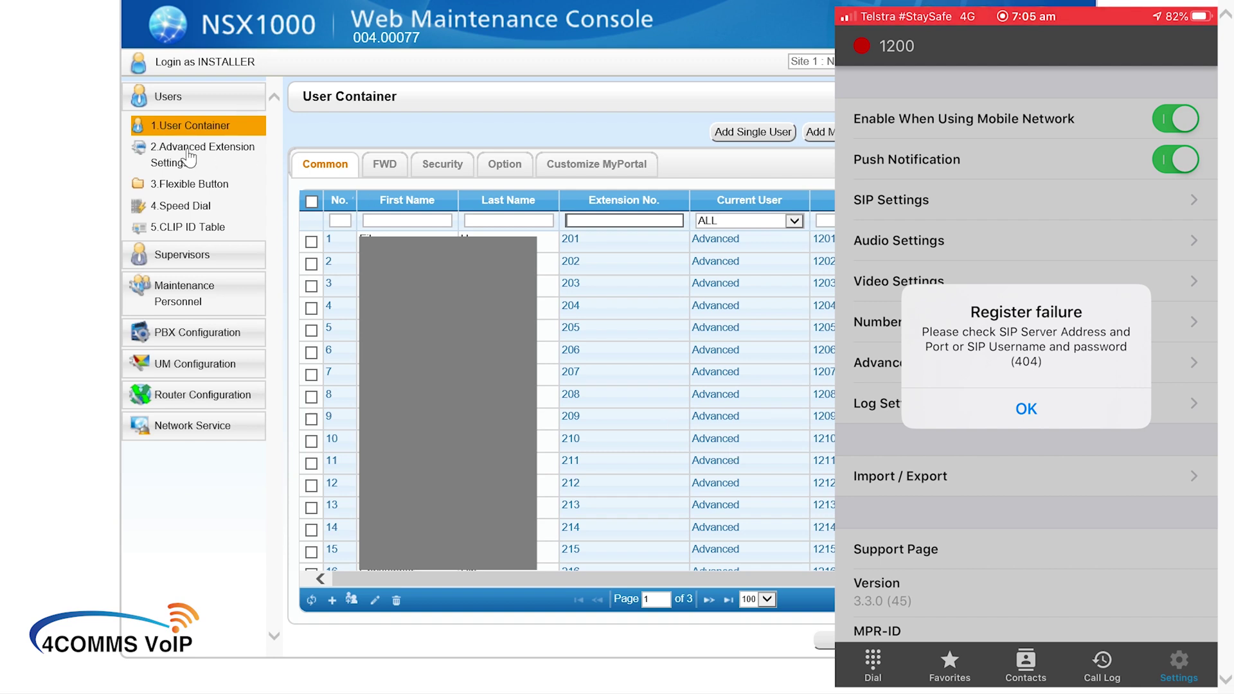
# Step: Open Standard SIP Phone registration under Slot and filter the ports to No. 28
pyautogui.click(190, 331)
pyautogui.click(188, 260)
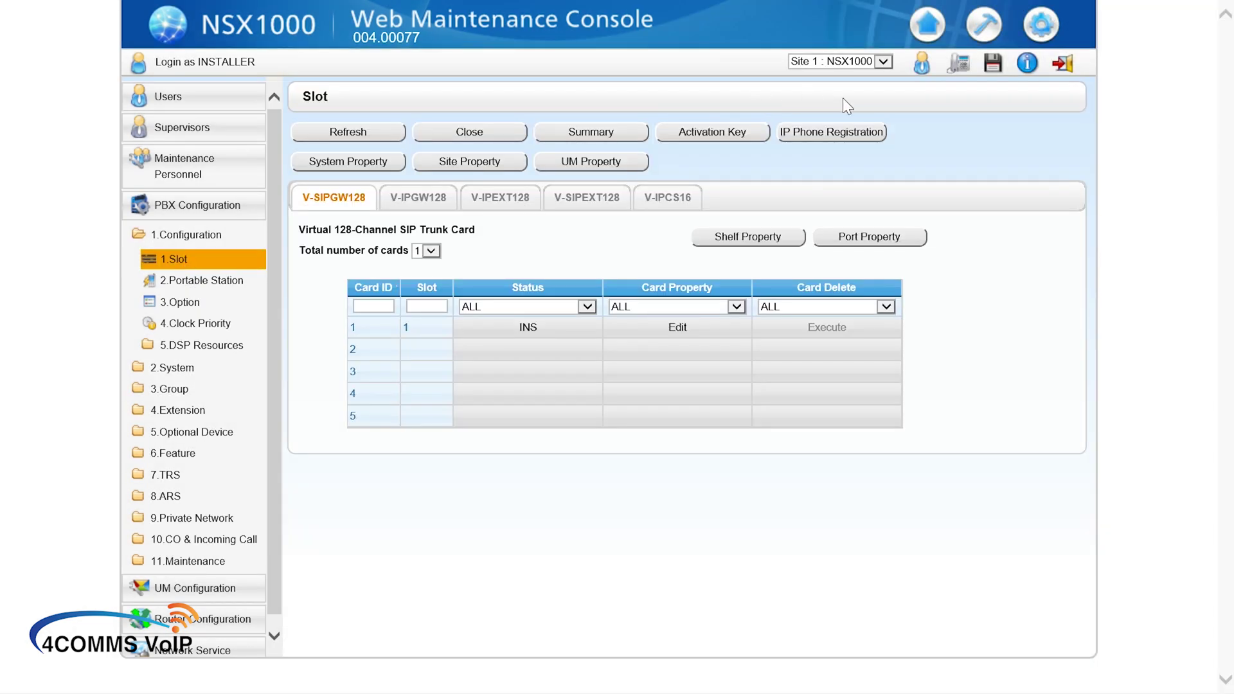
pyautogui.click(837, 131)
pyautogui.click(854, 162)
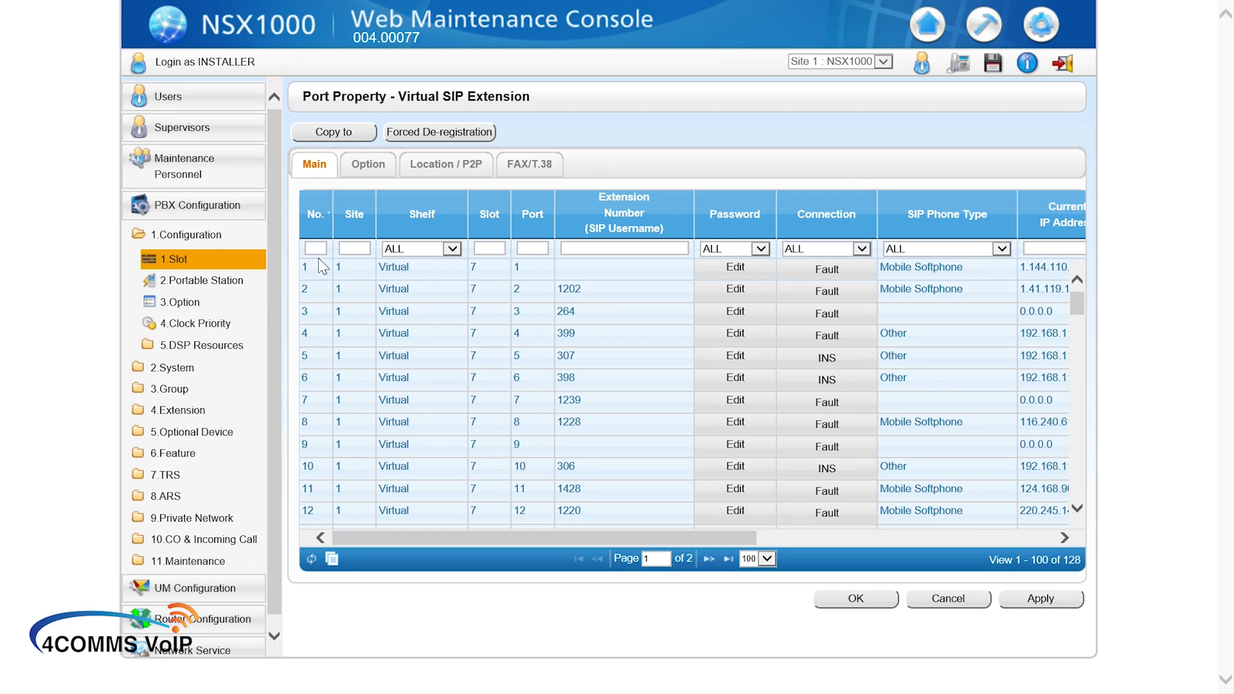
pyautogui.write('28')
pyautogui.press('Return')
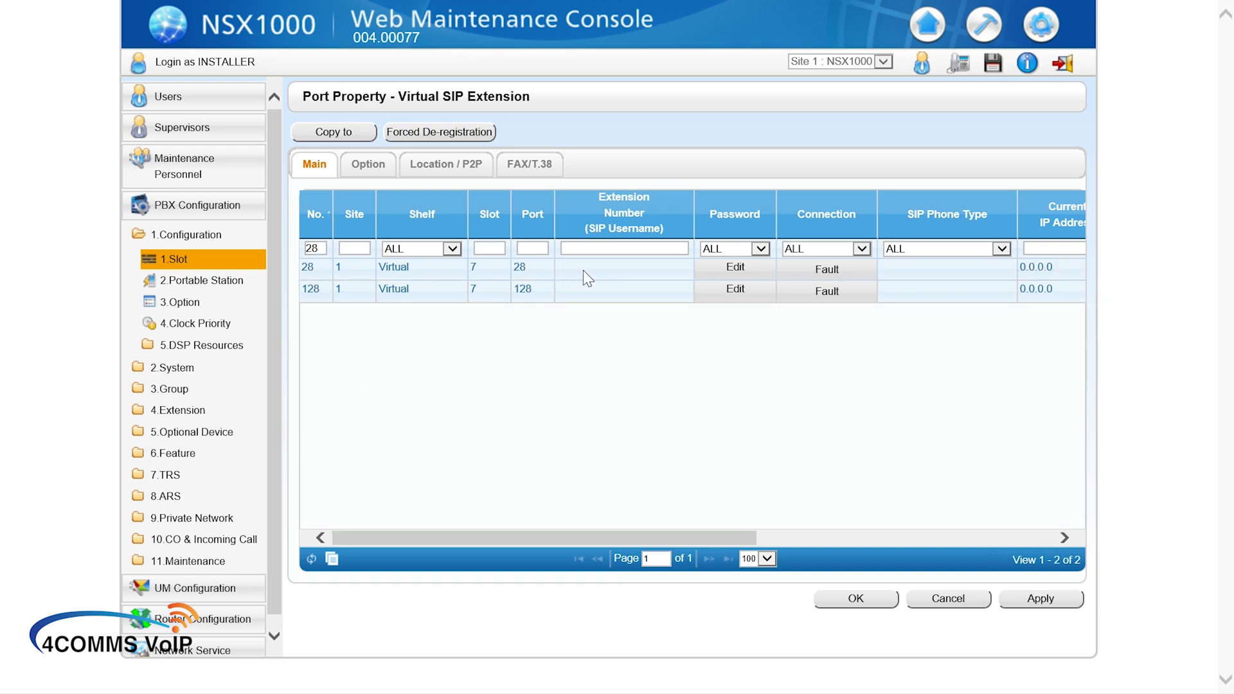
# Step: Set port 28 to OUS, assign extension 1200, apply, and return it to INS
pyautogui.click(835, 275)
pyautogui.click(658, 356)
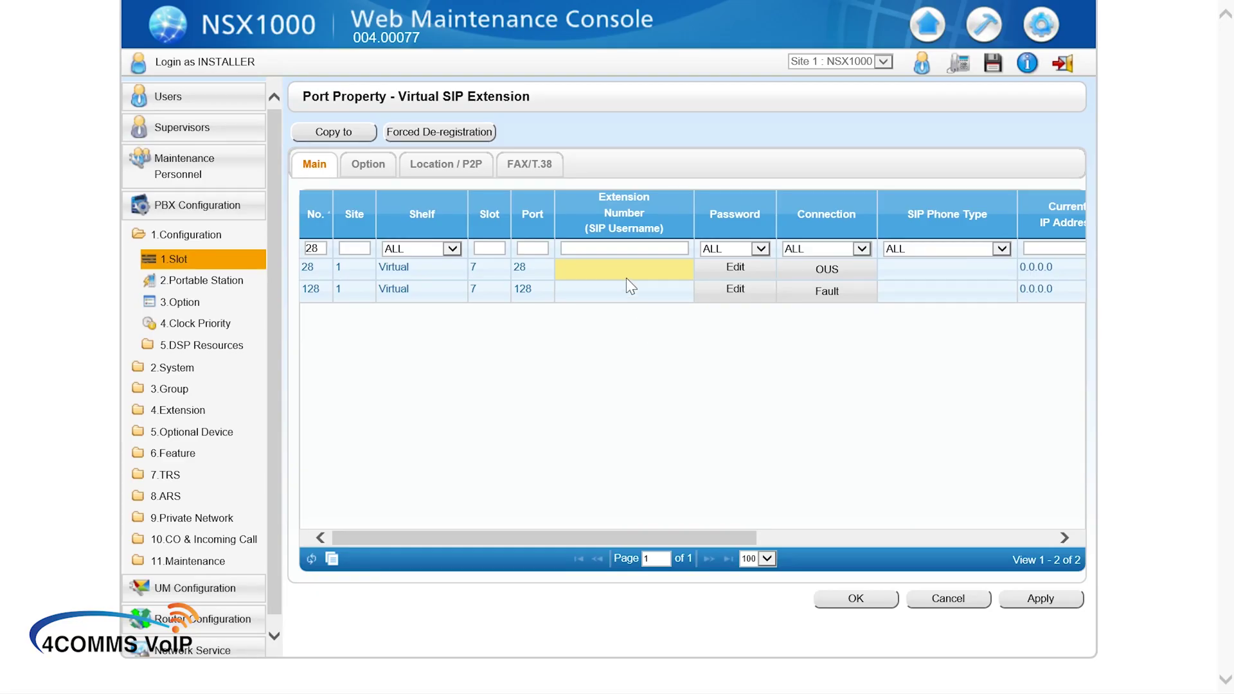
pyautogui.click(627, 276)
pyautogui.write('1200')
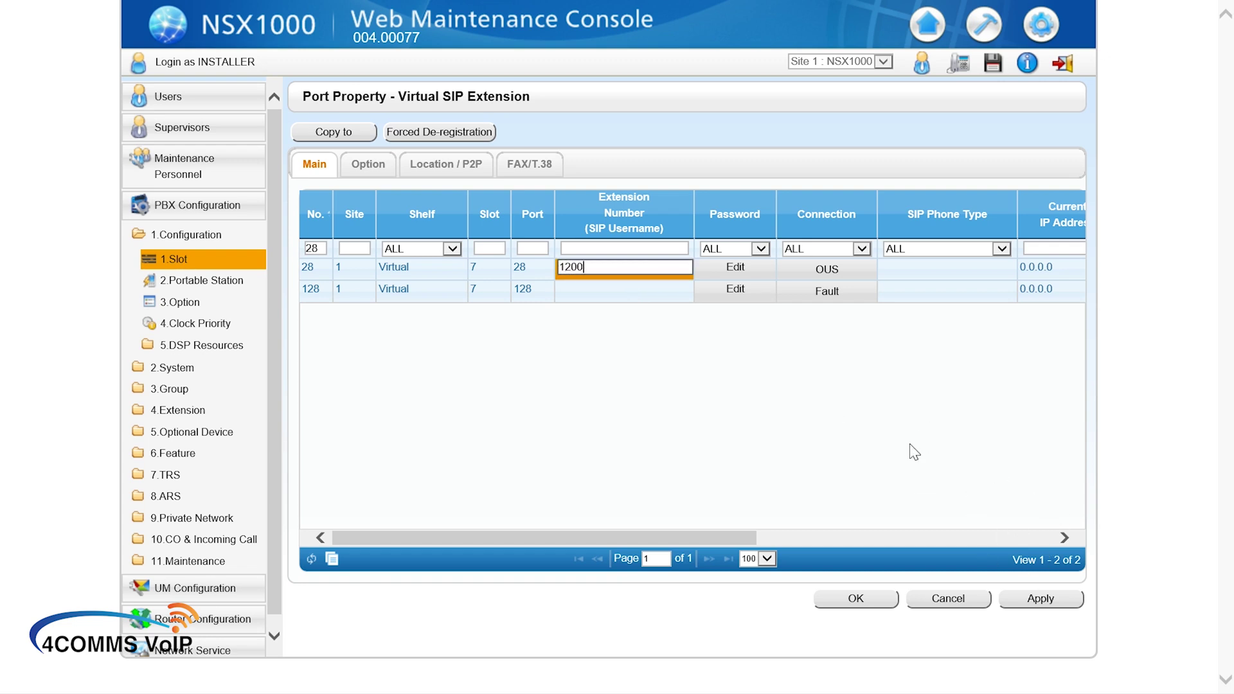
pyautogui.click(863, 363)
pyautogui.click(1039, 610)
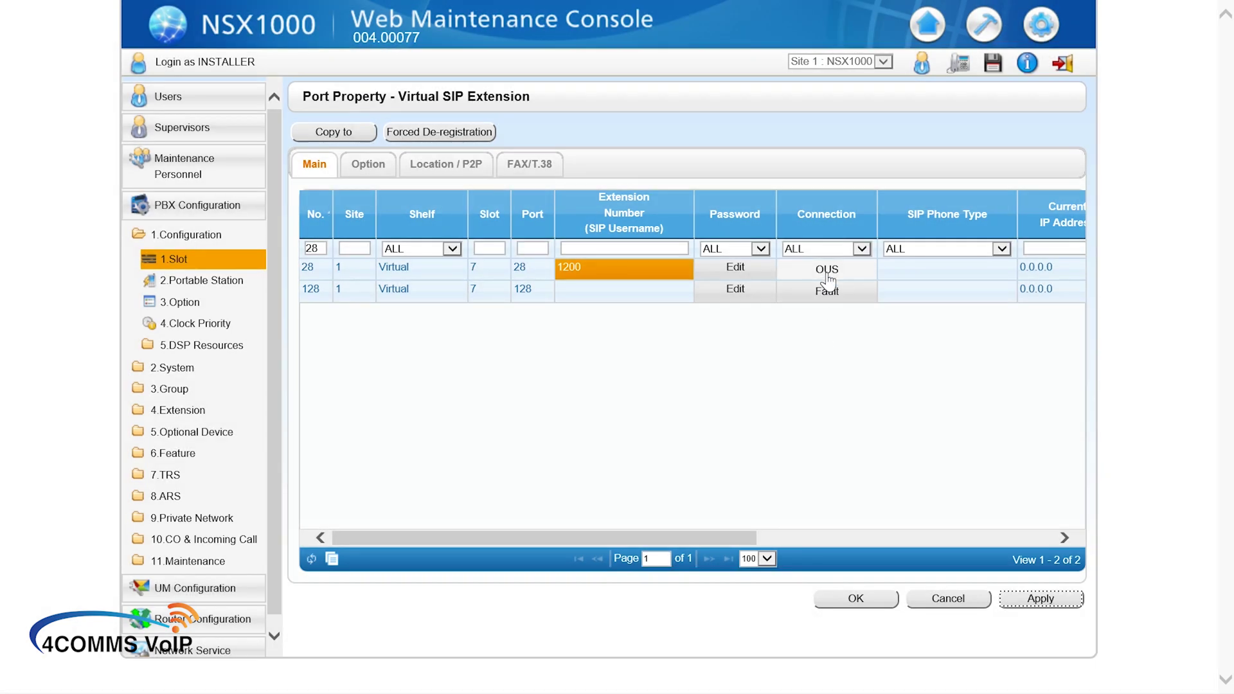
pyautogui.click(828, 275)
pyautogui.click(570, 357)
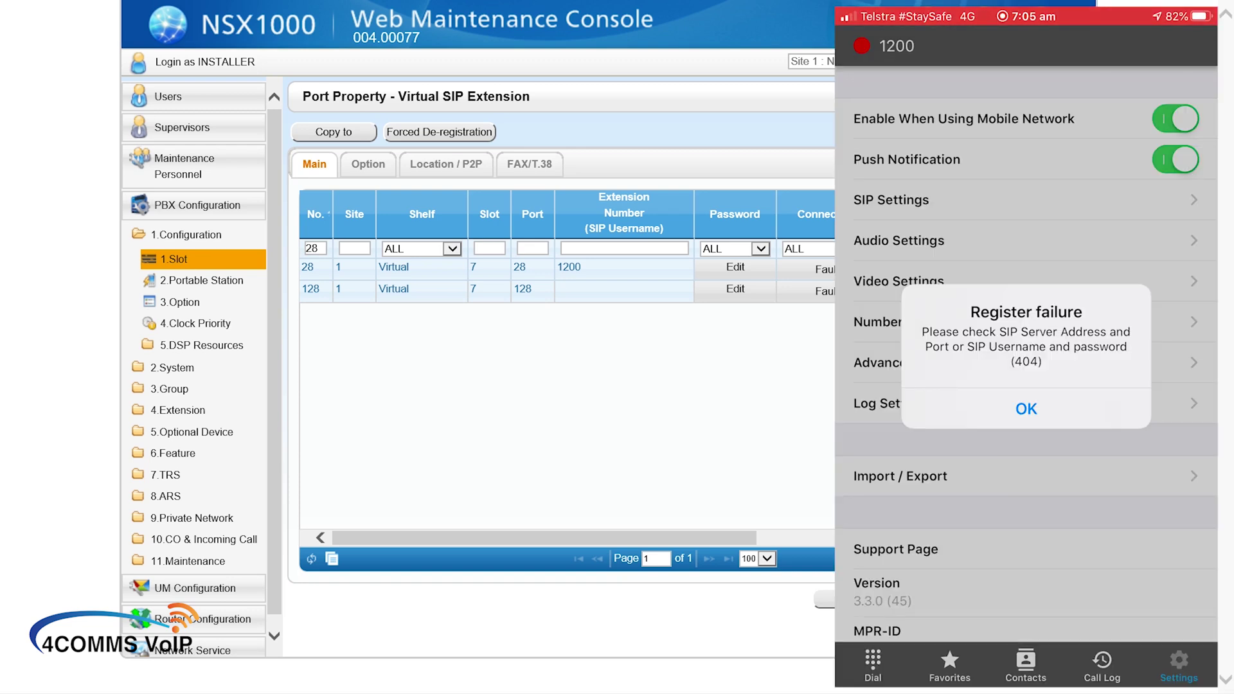
# Step: Close the softphone's Register failure alert for account 1200
pyautogui.click(1026, 409)
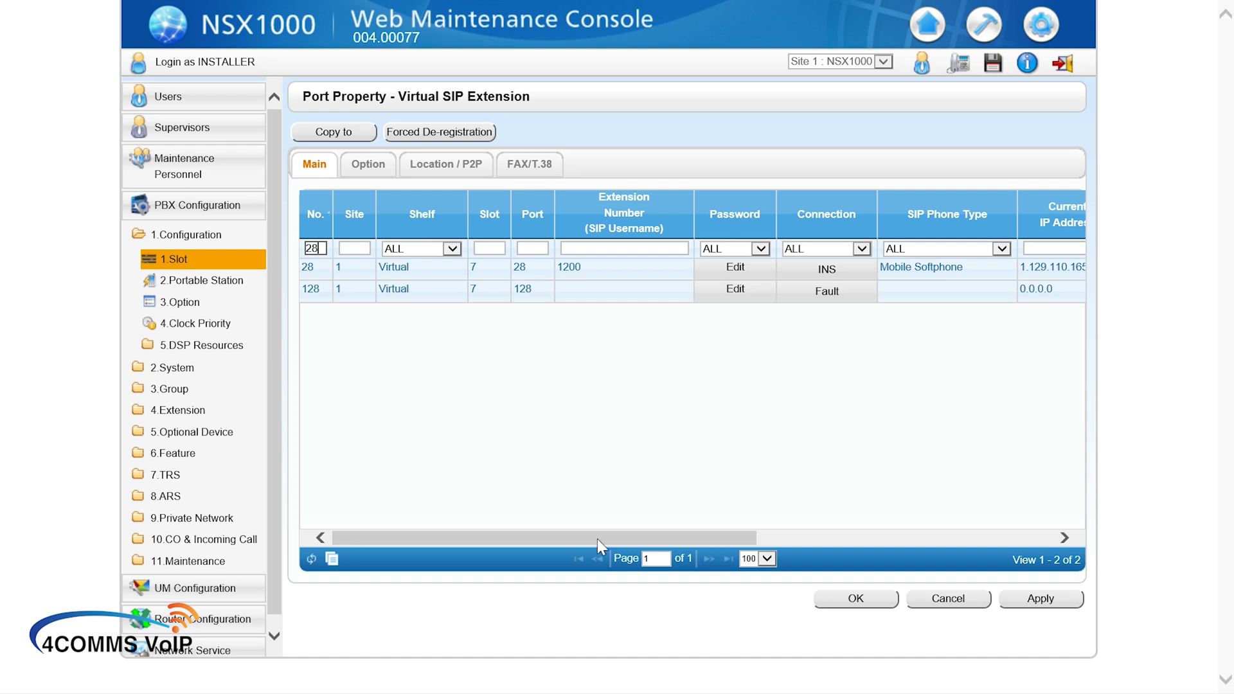
# Step: Shrink the Extension Number column so port 28's Mobile Softphone IP address is fully visible
pyautogui.moveTo(596, 535); pyautogui.dragTo(507, 544)
pyautogui.moveTo(693, 209); pyautogui.dragTo(662, 216)
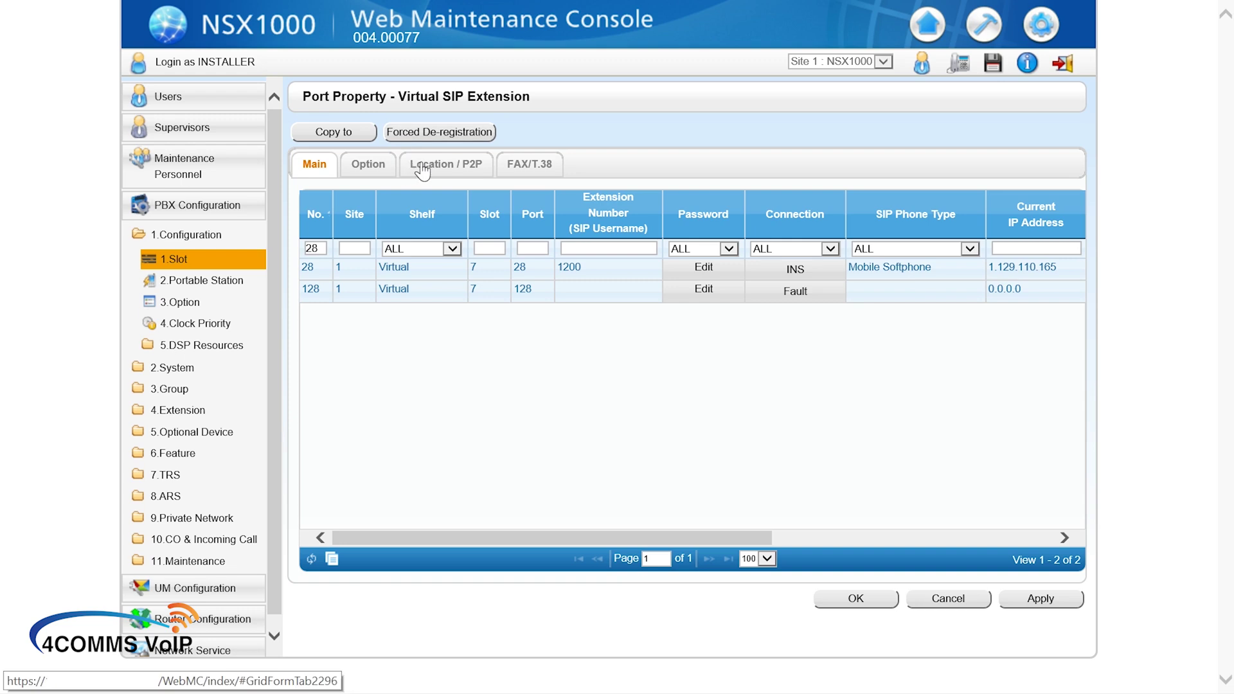
pyautogui.click(466, 168)
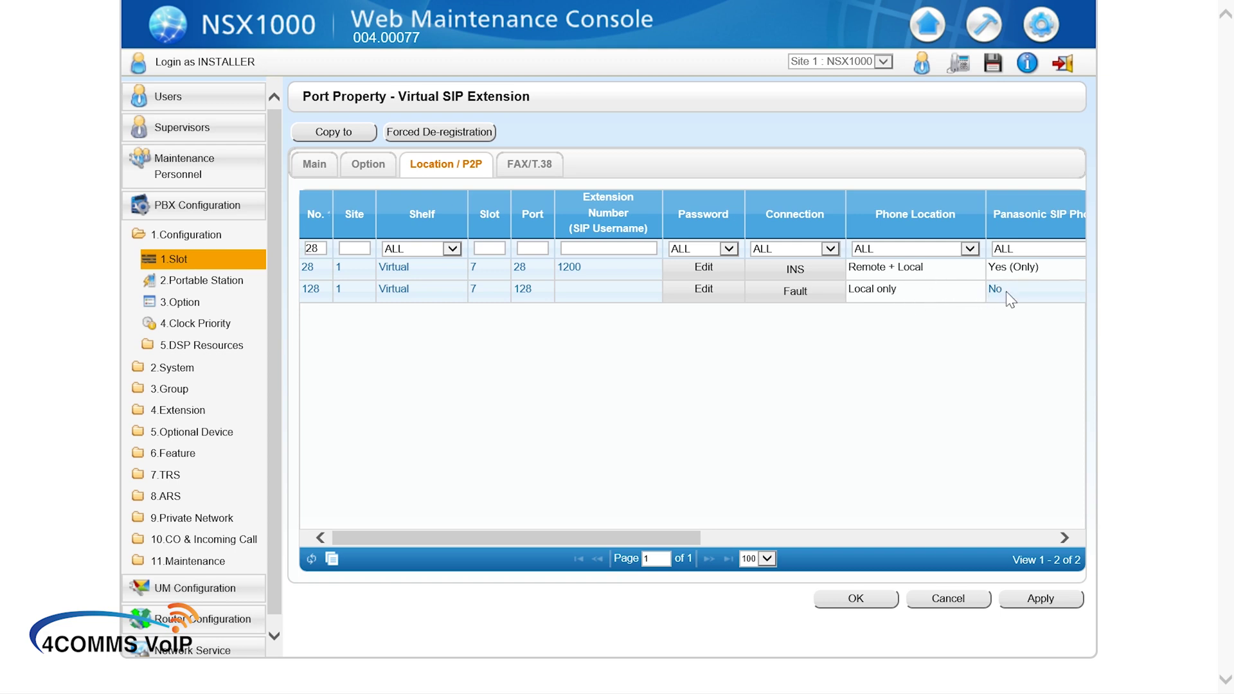
# Step: Return to the port details and save the system data, confirming with Yes
pyautogui.click(314, 171)
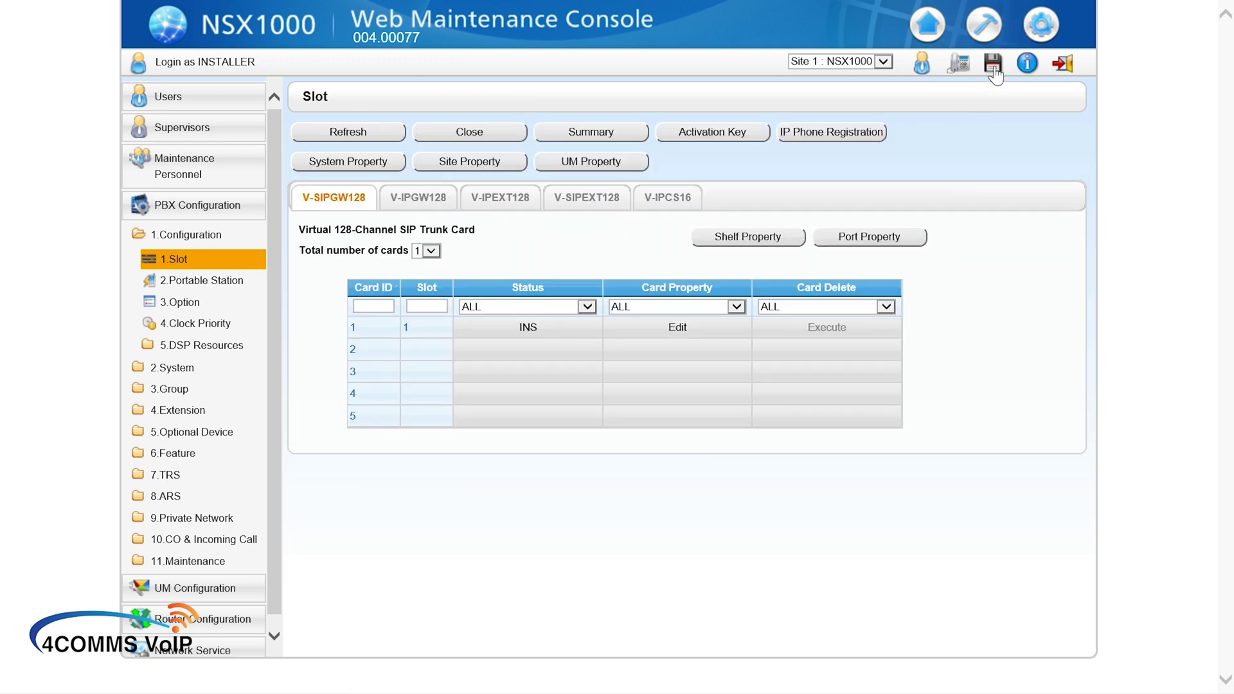
pyautogui.click(993, 65)
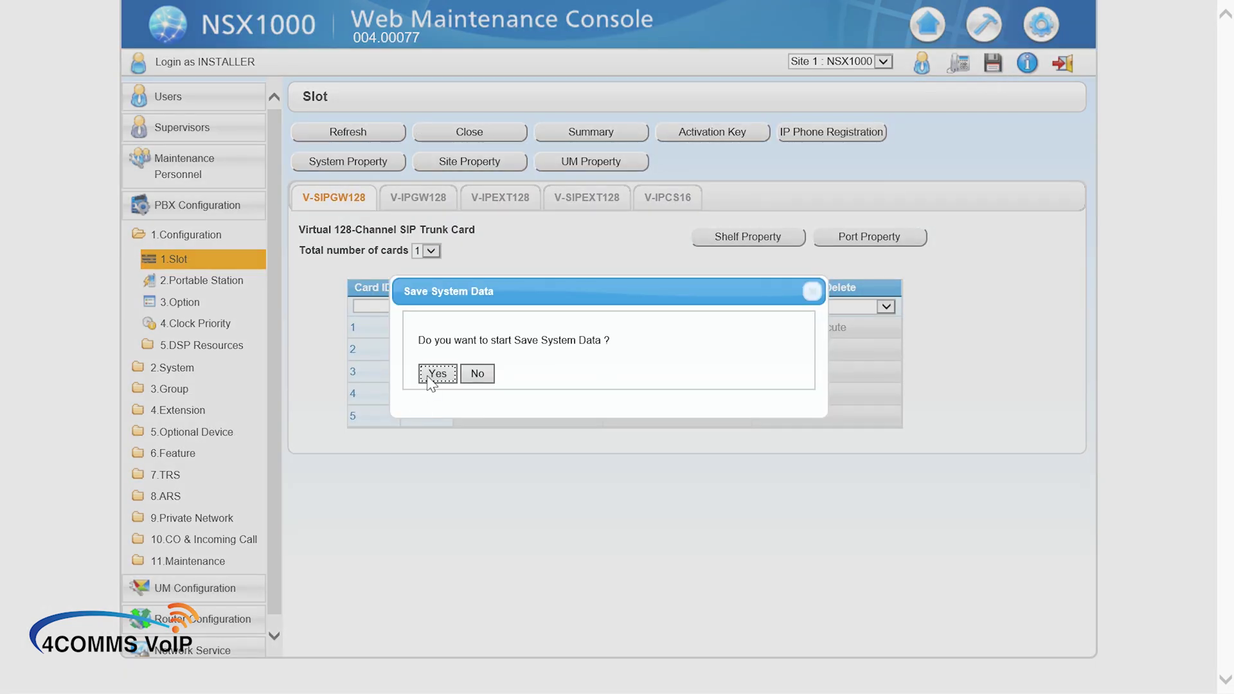
pyautogui.click(435, 377)
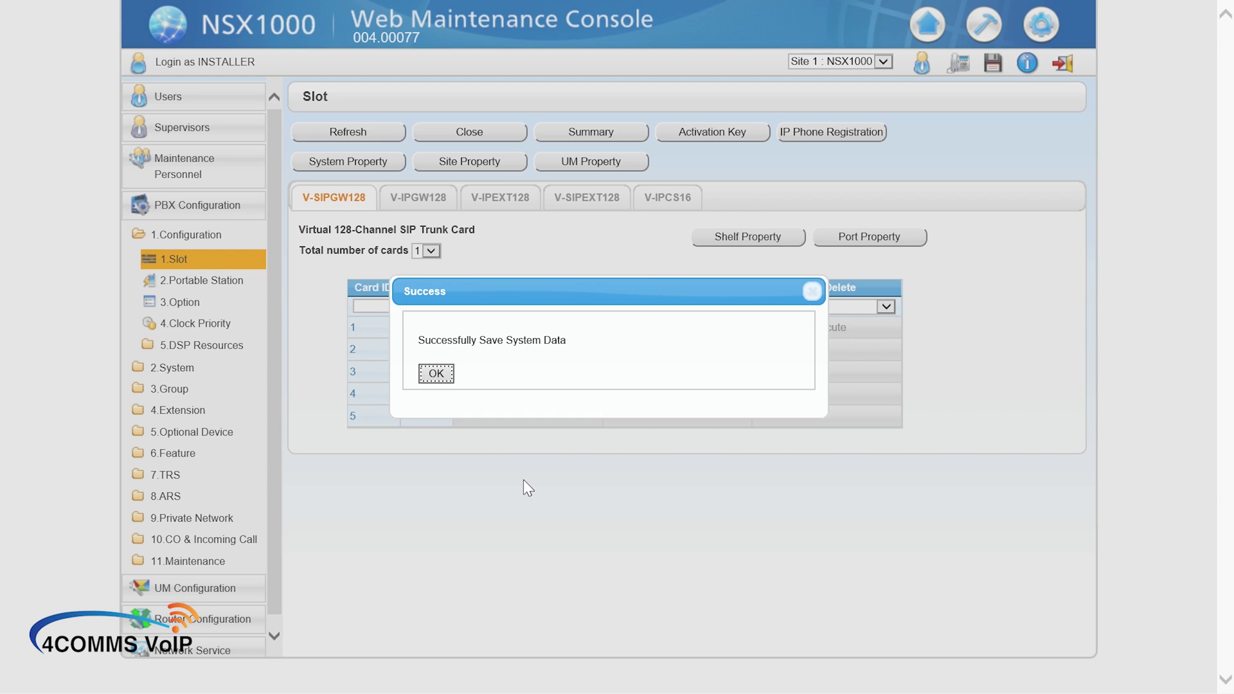
# Step: Dismiss the save success message and log out of the maintenance console
pyautogui.click(436, 376)
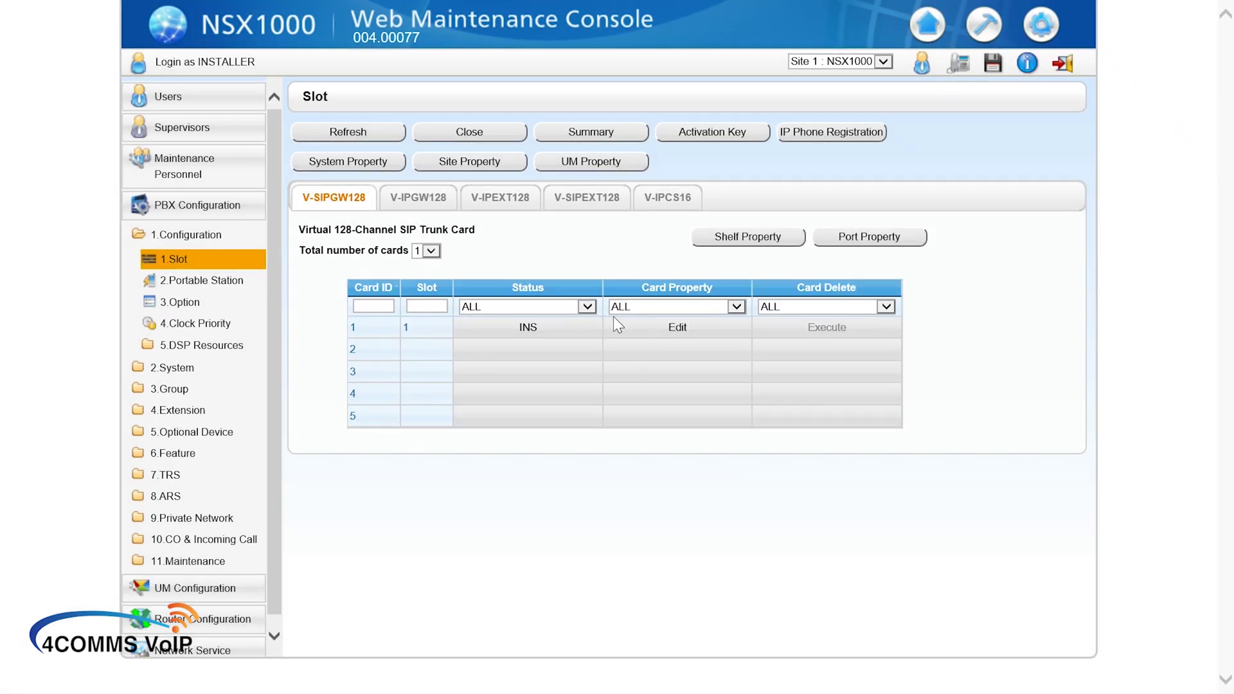
pyautogui.click(1067, 63)
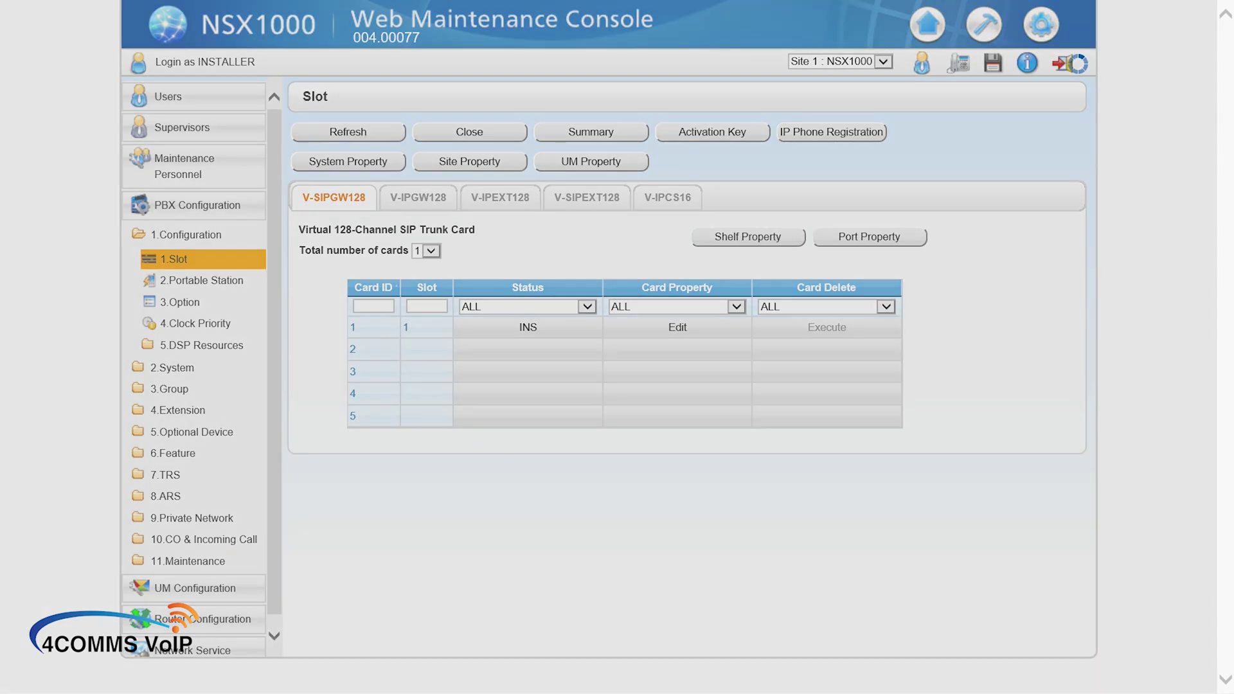